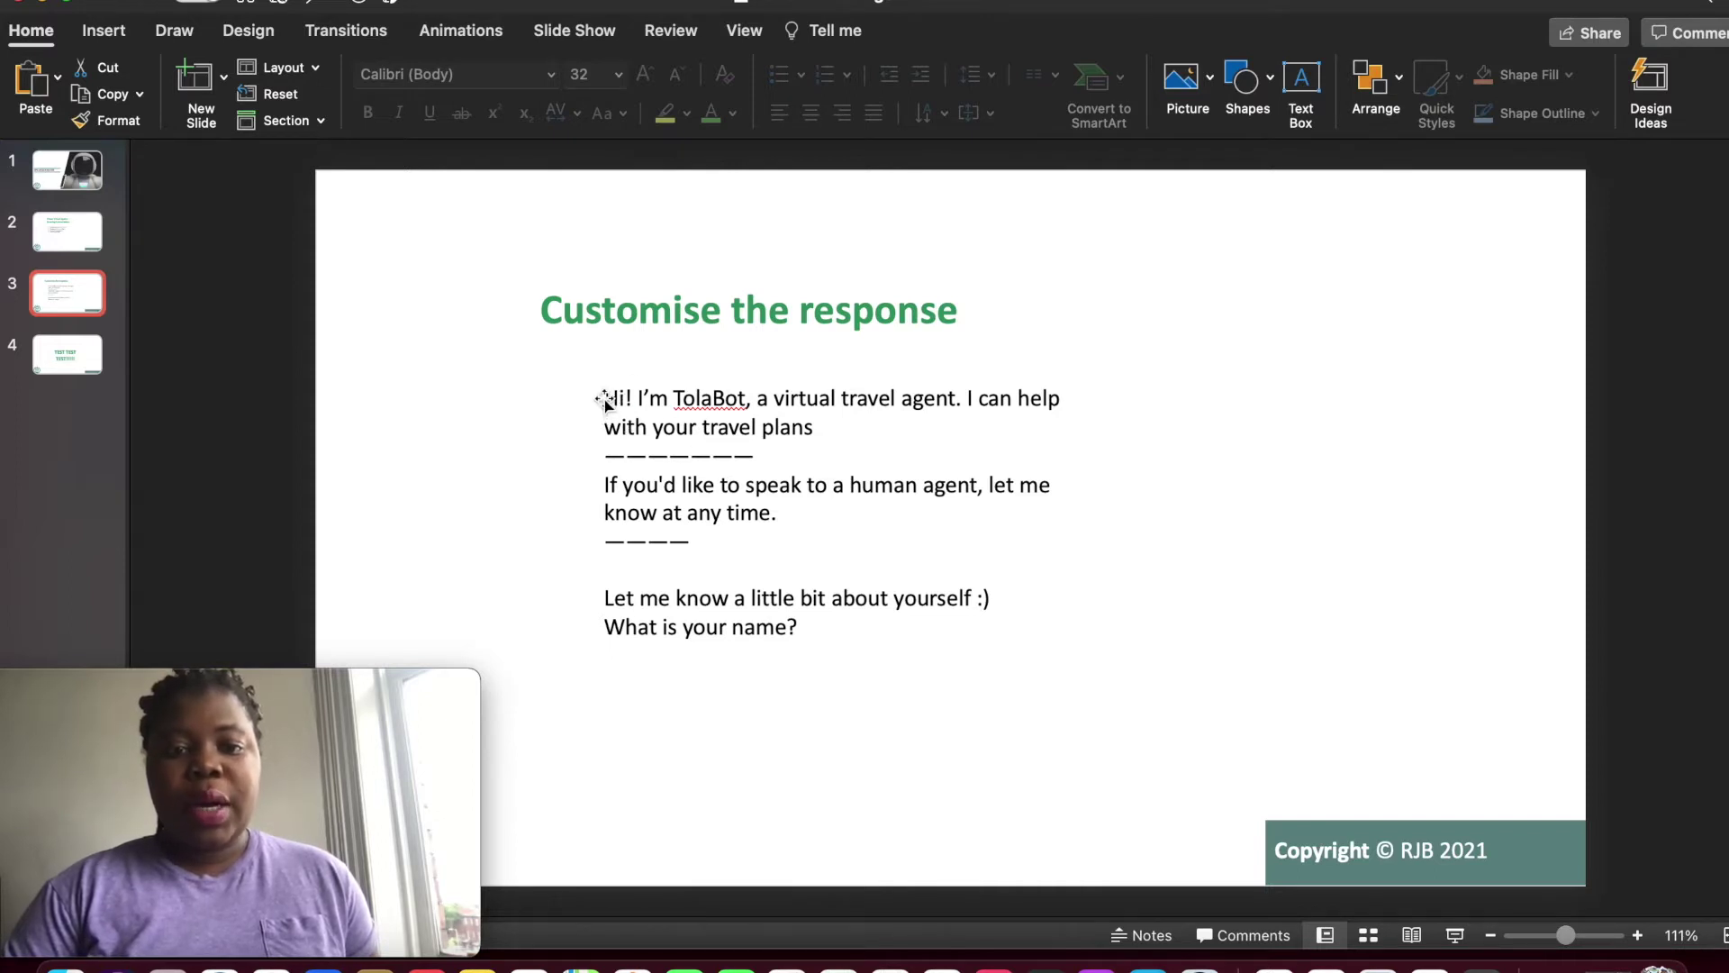
Select all of the TolaBot greeting text on slide 3 and copy it
drag(604, 393, 797, 658)
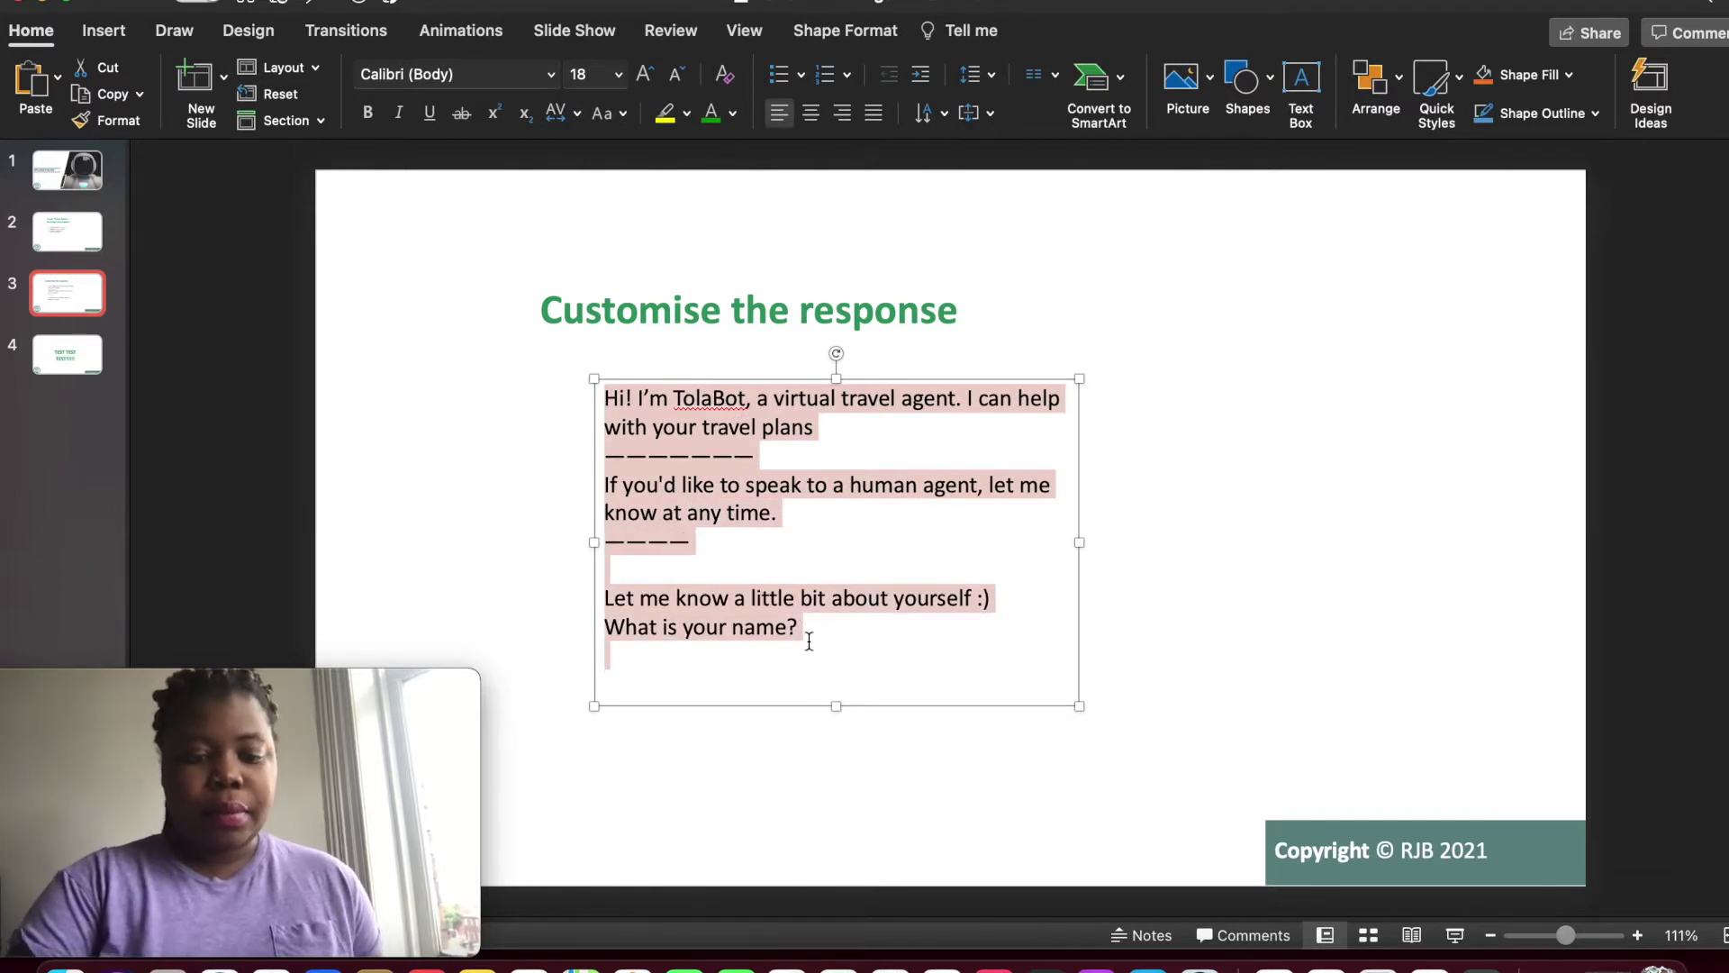
Open the TripPlanner bot's Topics list and select the Greeting topic
click(47, 4)
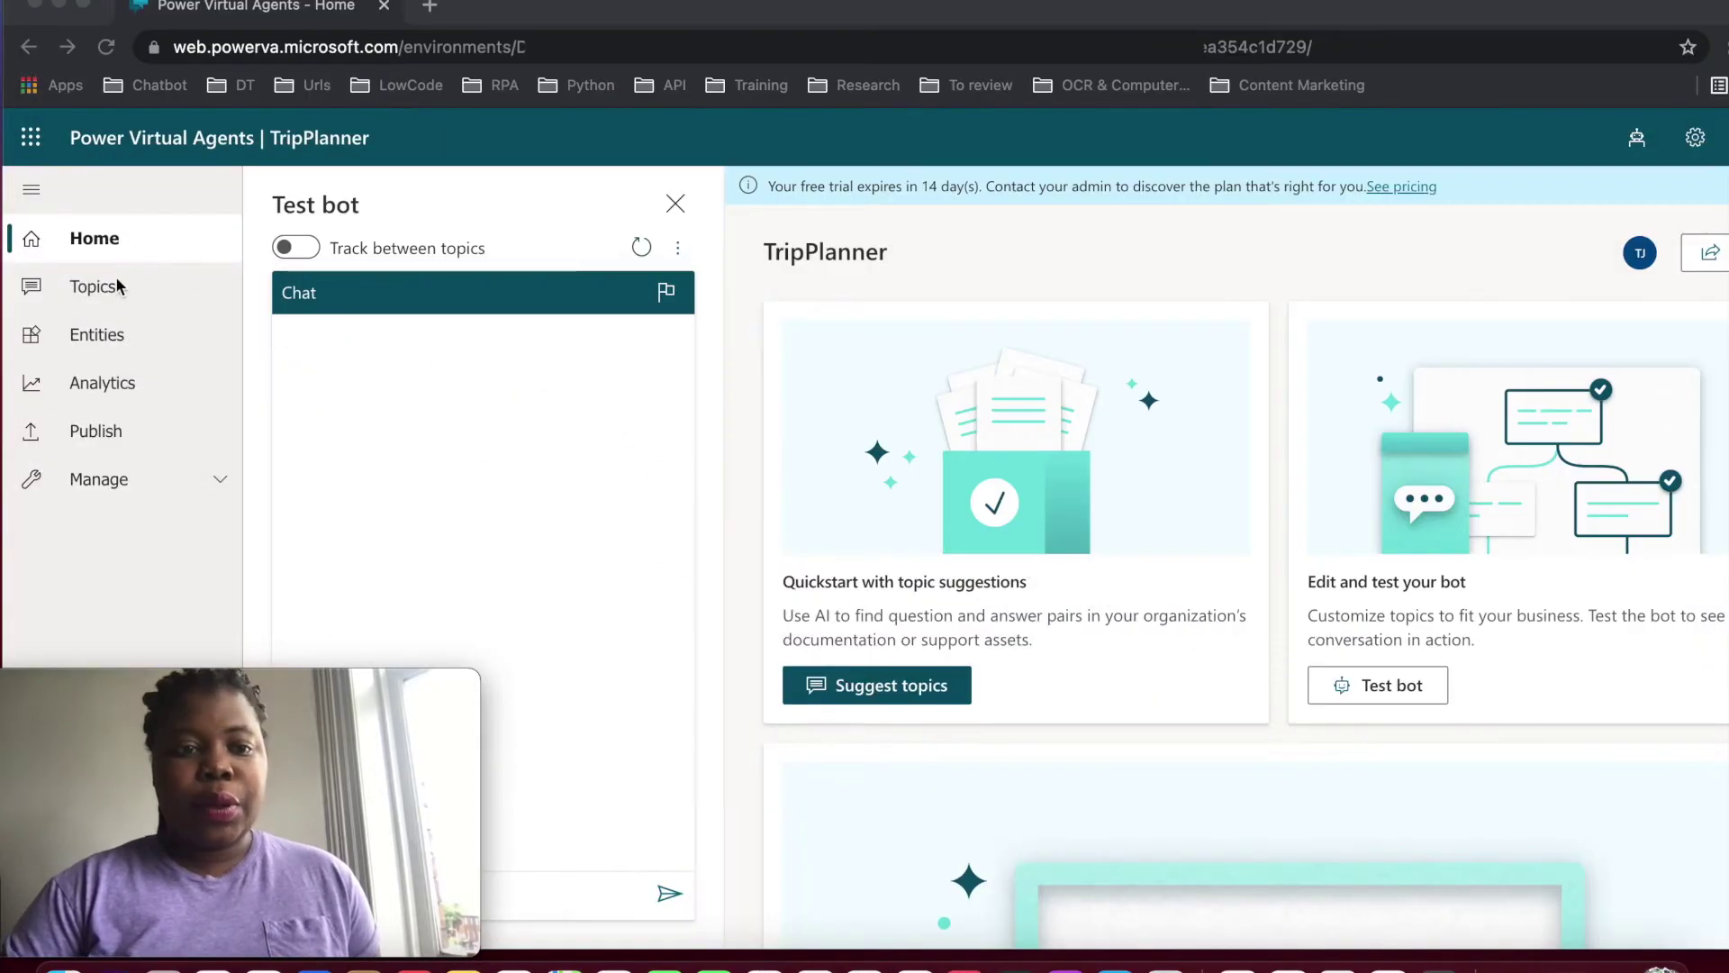
click(115, 288)
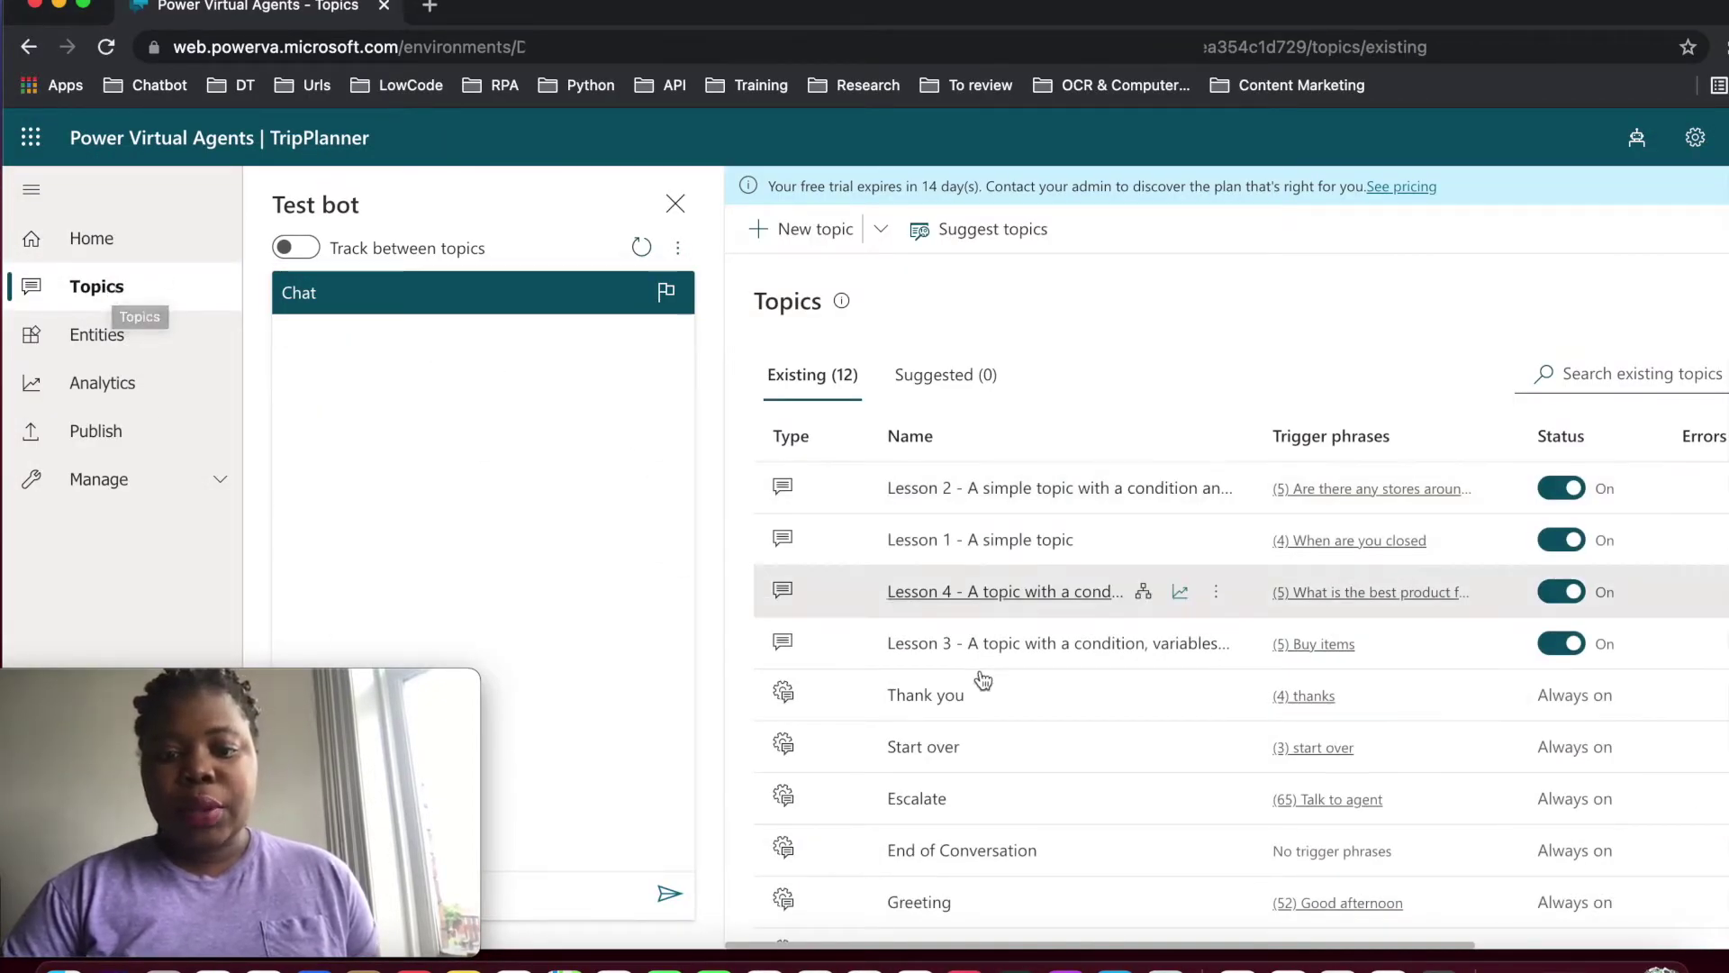
scroll(981, 679, down, 3)
click(916, 718)
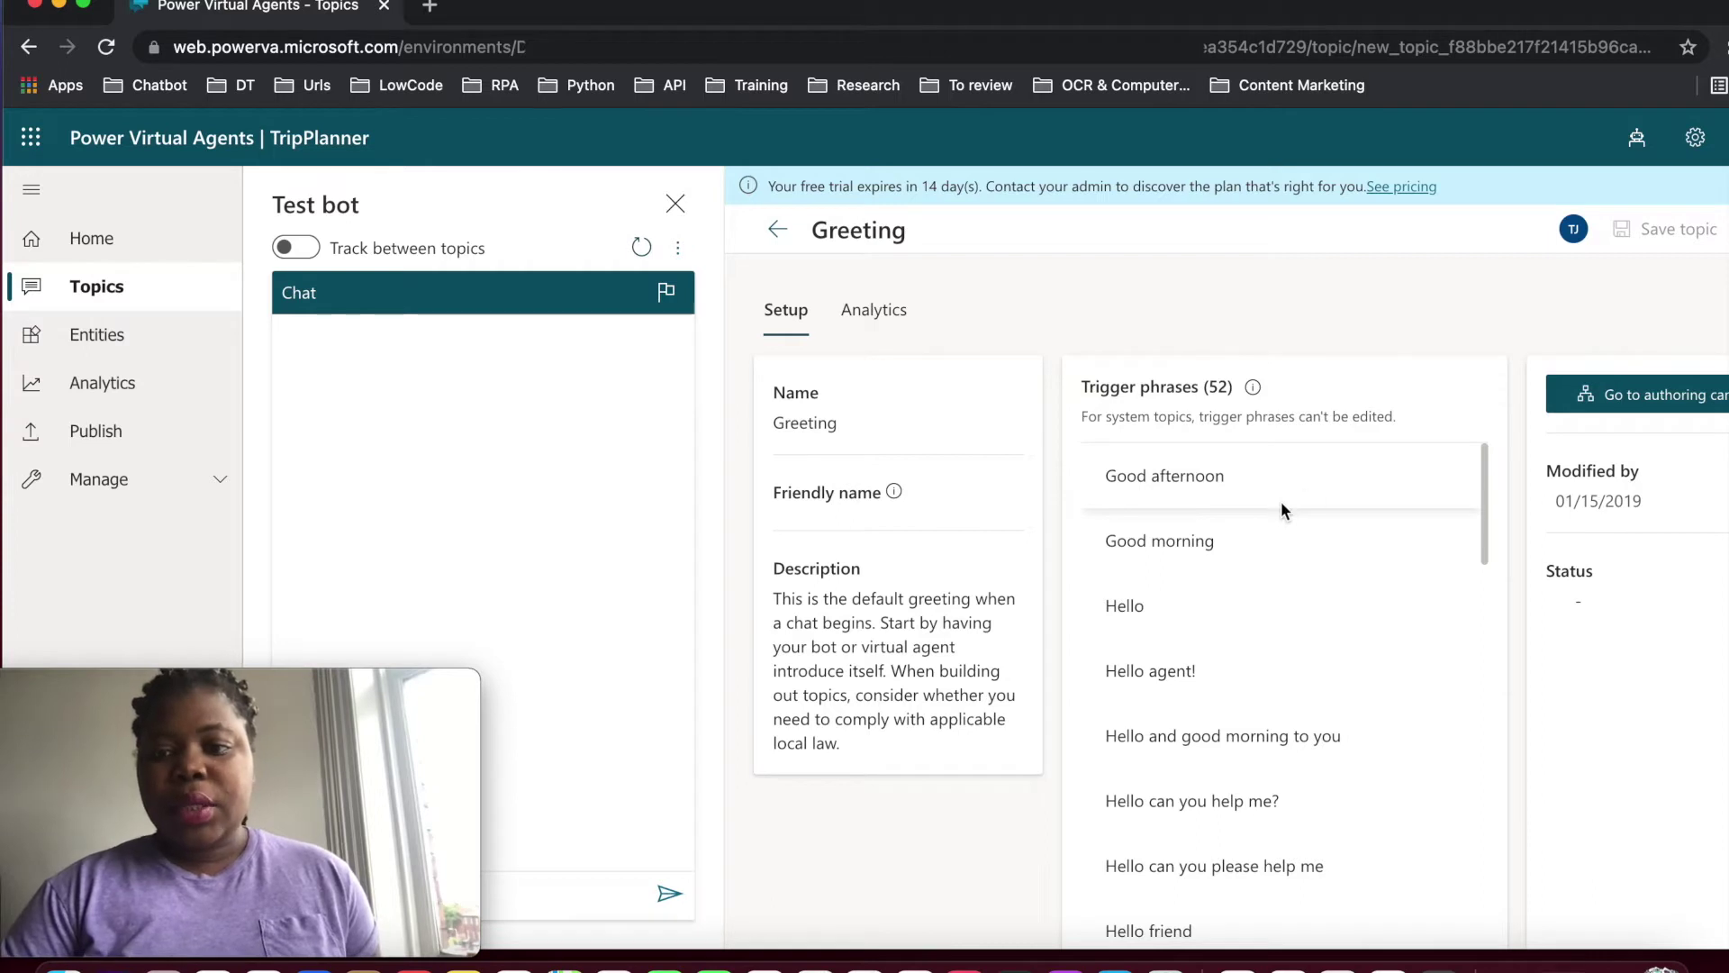
Open Greeting in the authoring canvas and review its existing message nodes
click(1623, 401)
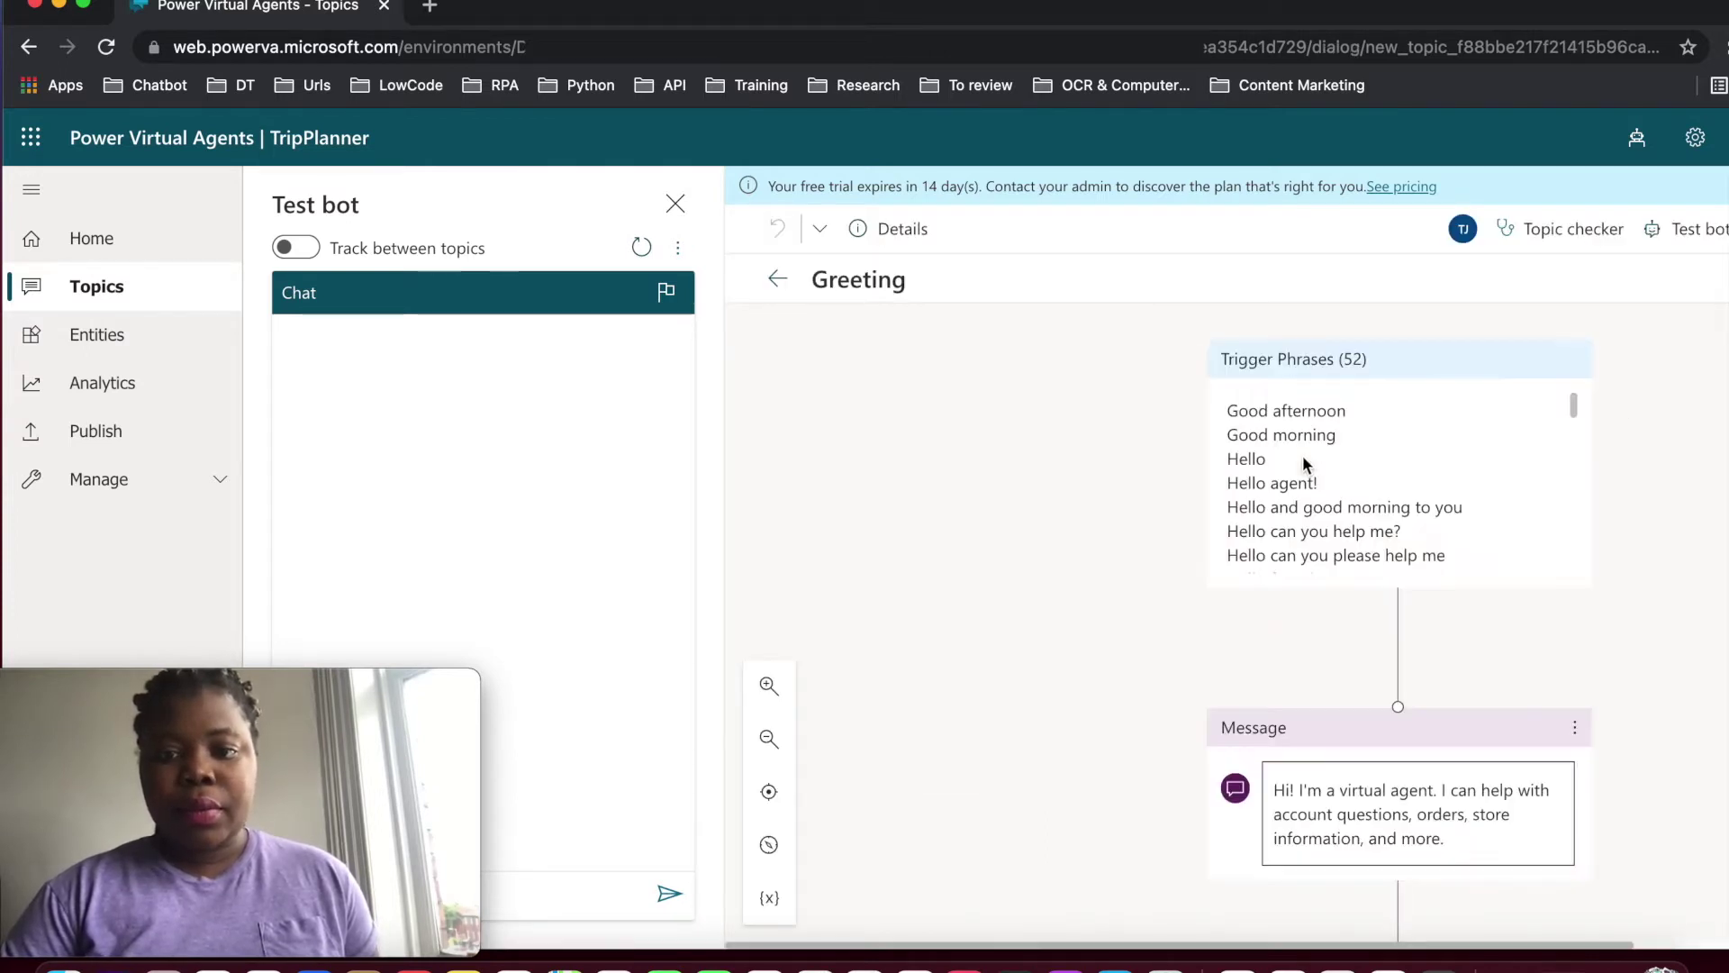
scroll(1289, 545, down, 1)
scroll(1057, 652, right, 4)
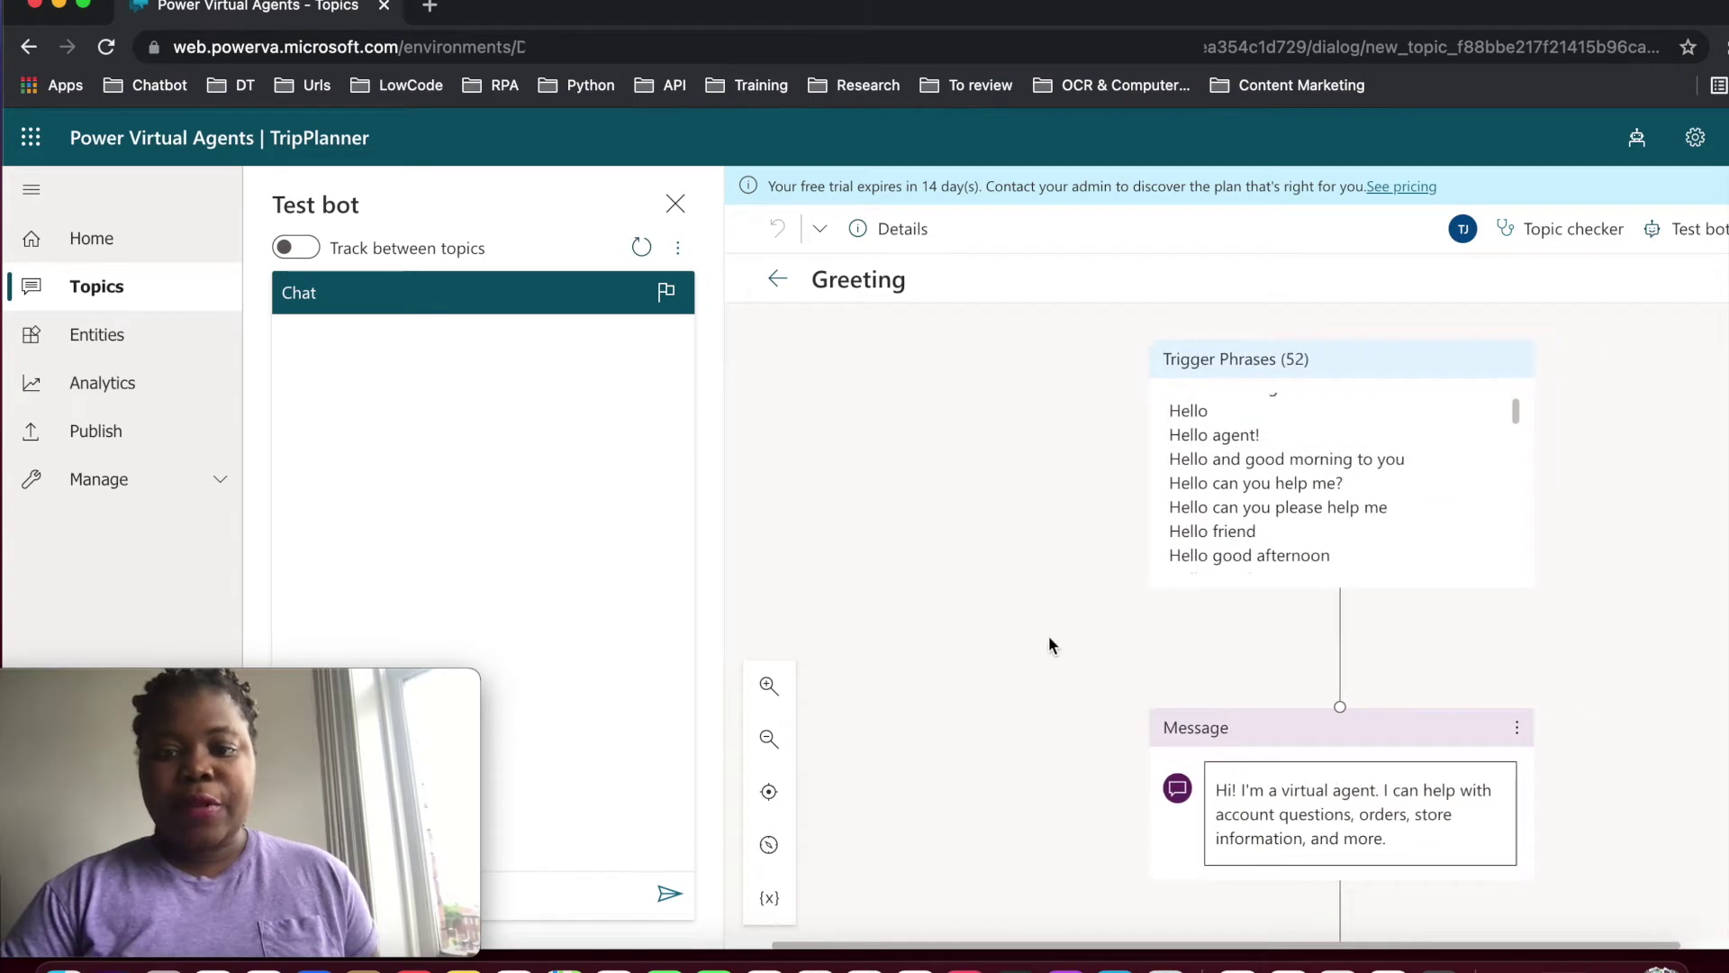
scroll(1077, 704, down, 5)
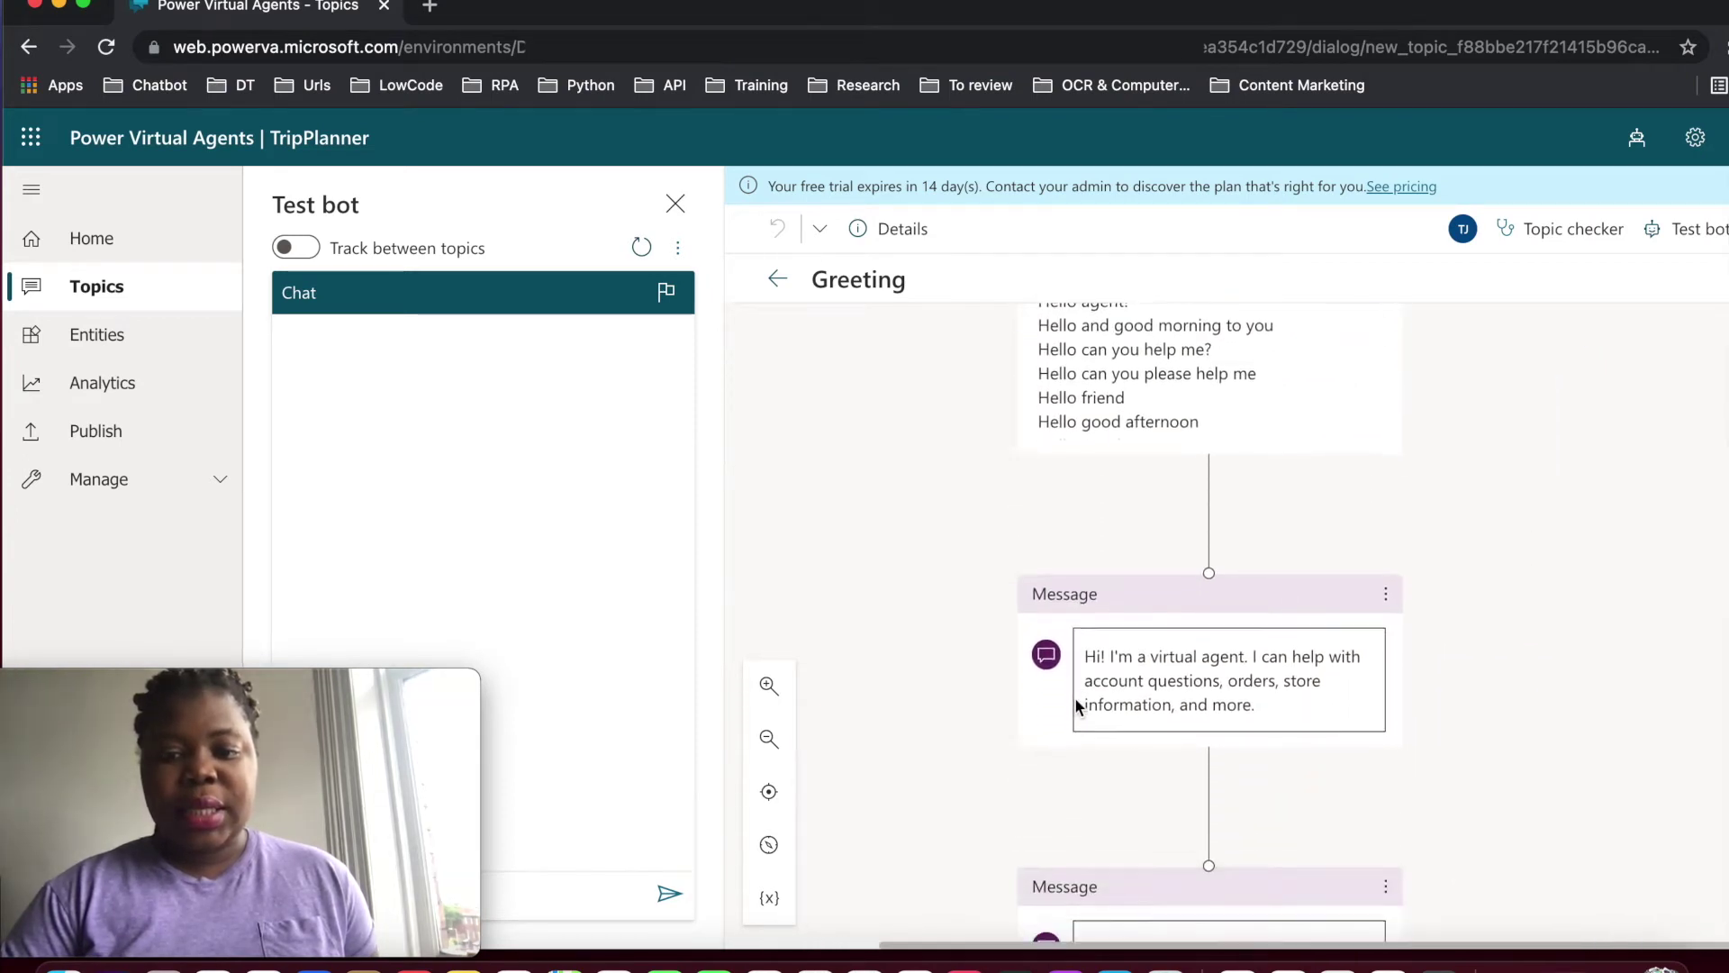
scroll(1075, 704, down, 2)
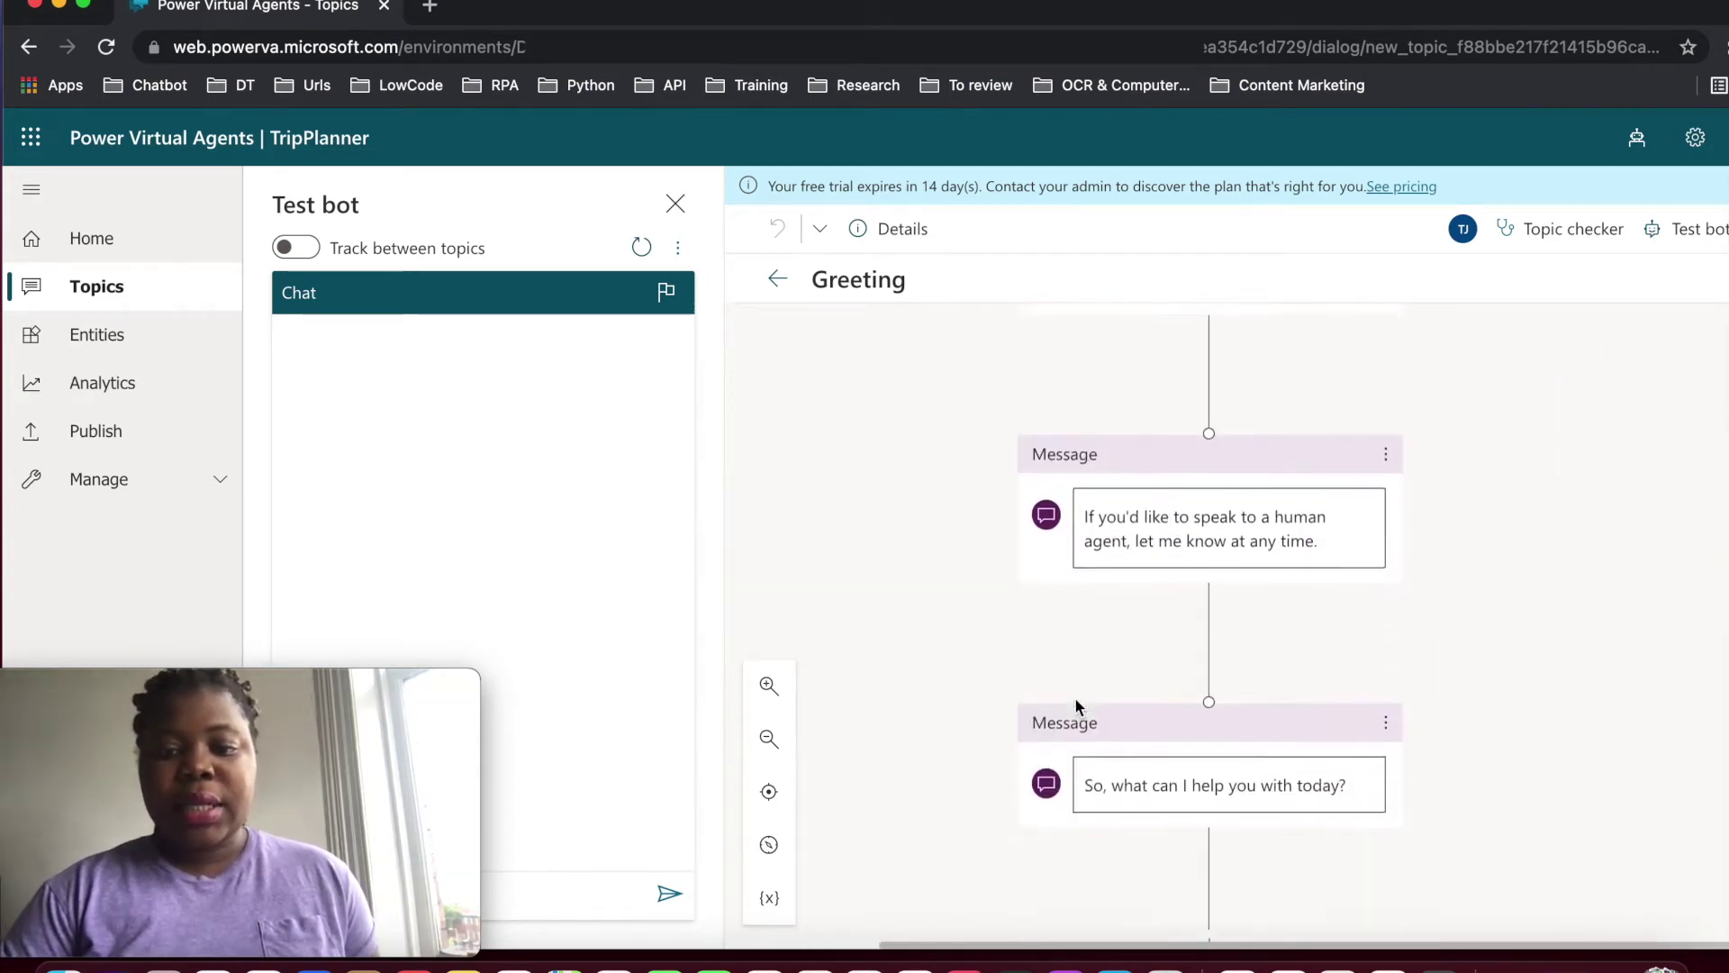
scroll(1075, 699, up, 3)
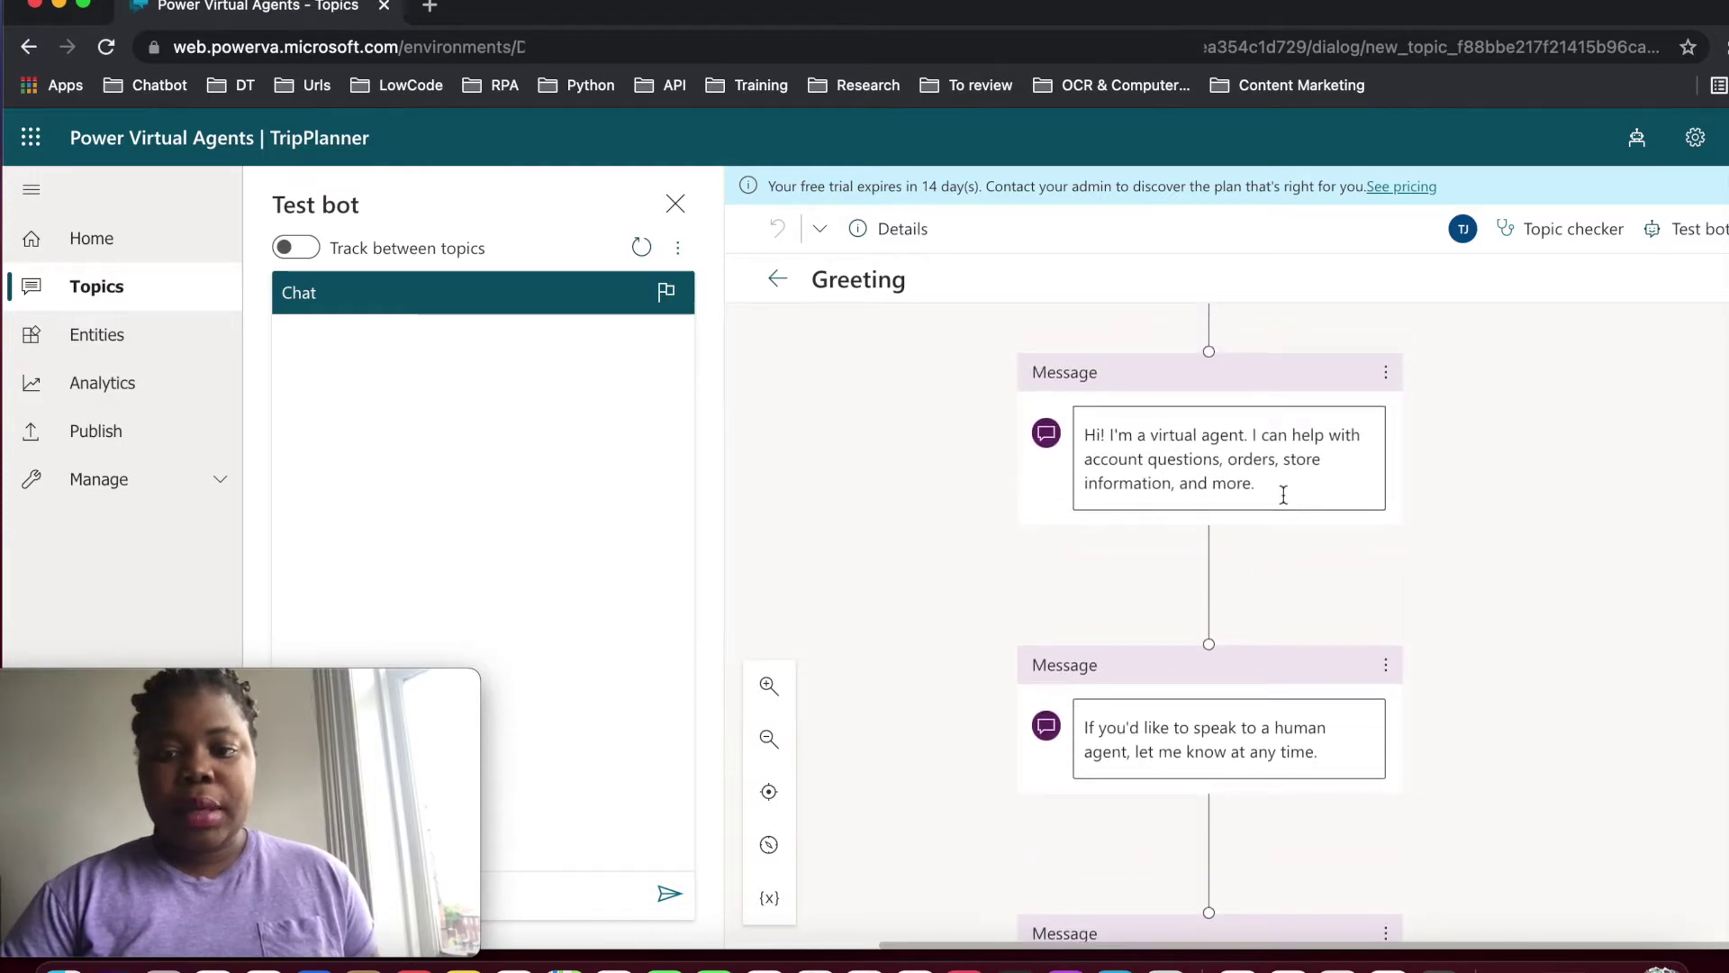
click(1283, 495)
Paste the TolaBot greeting and move its introduction to the top, replacing the original intro
key(Return)
key(Return)
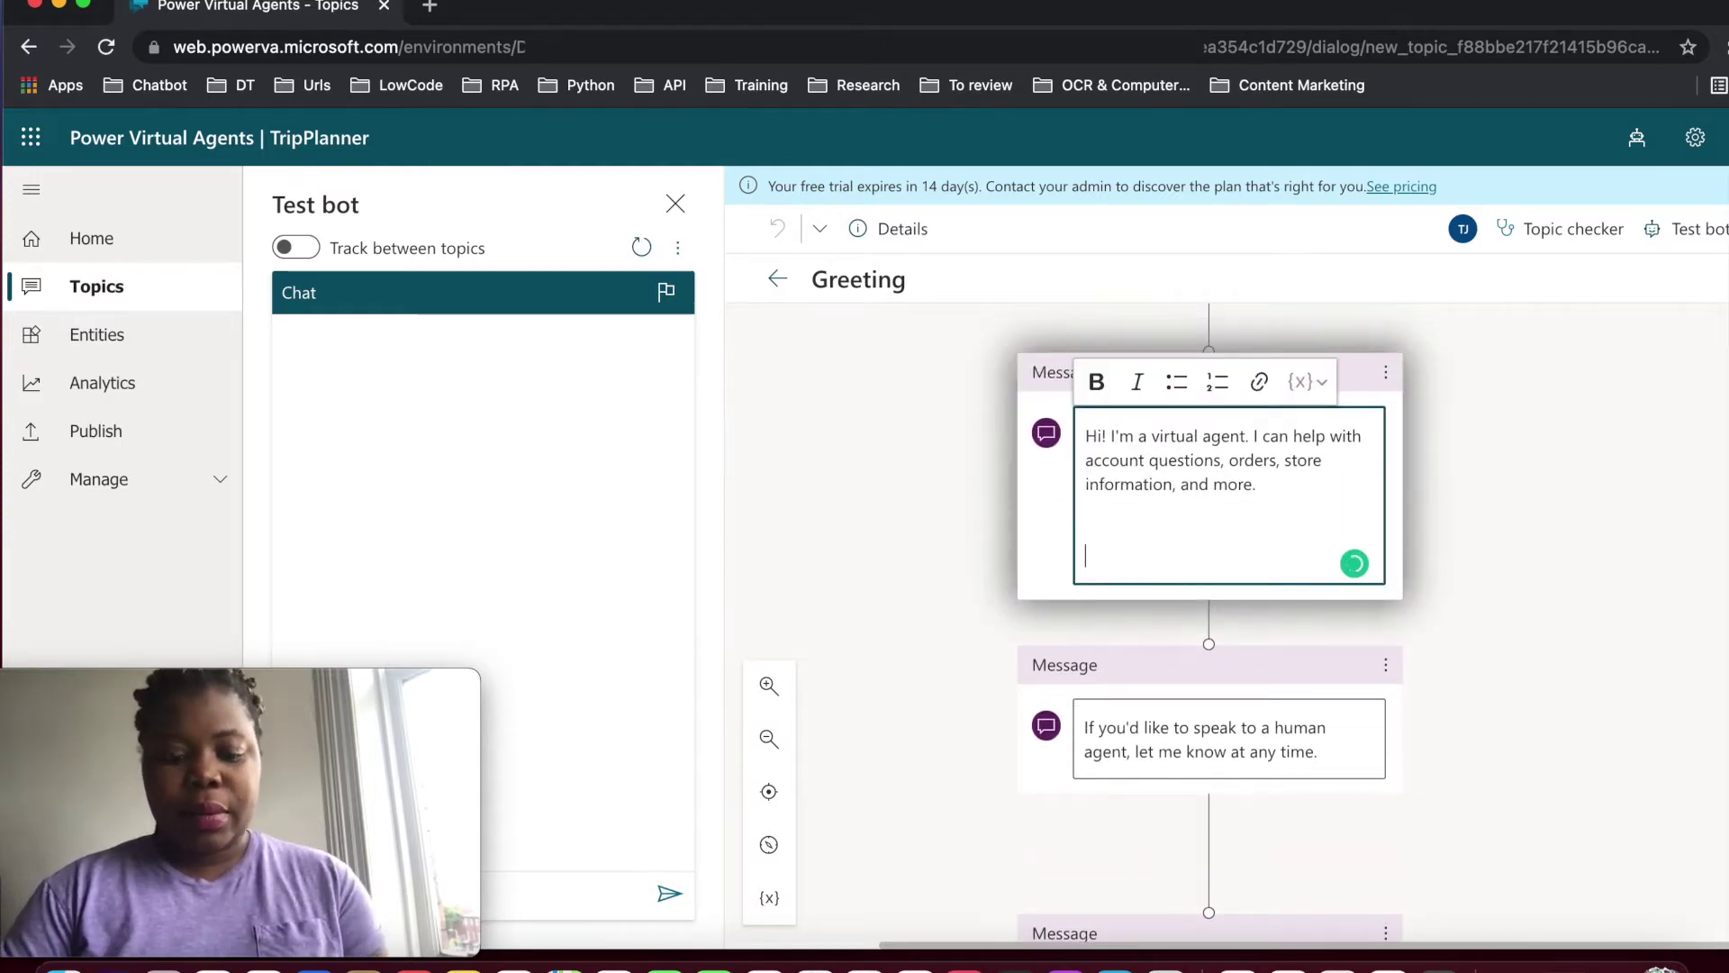
key(super+v)
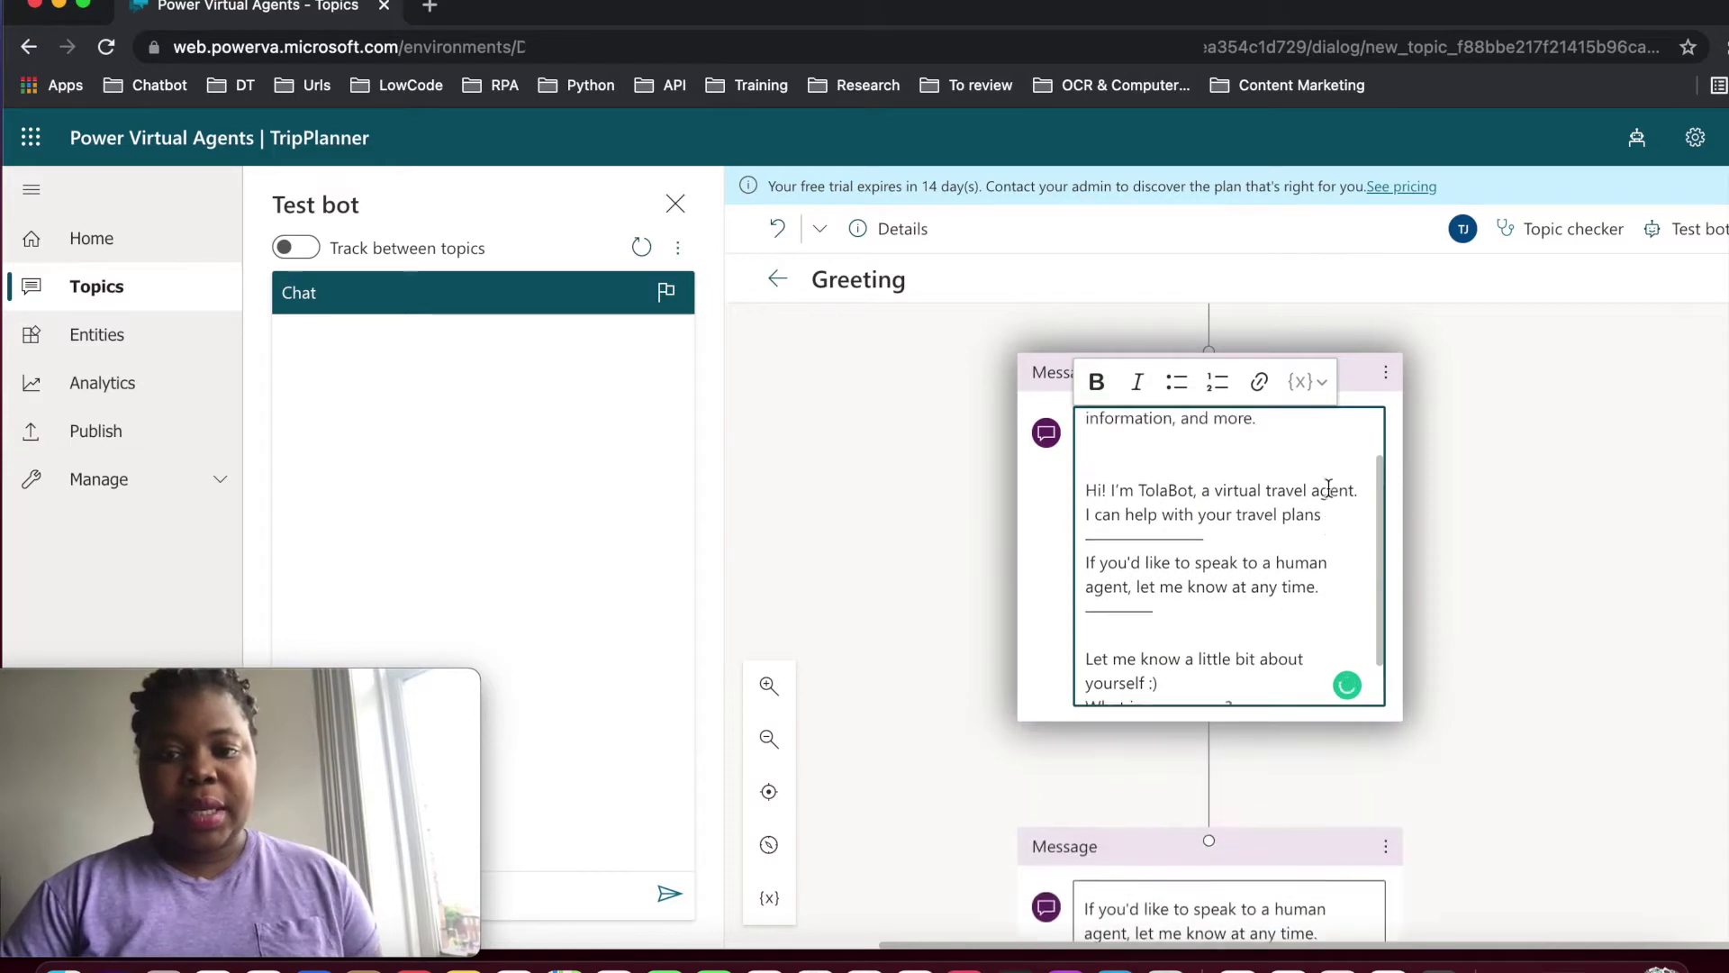
scroll(1328, 487, up, 3)
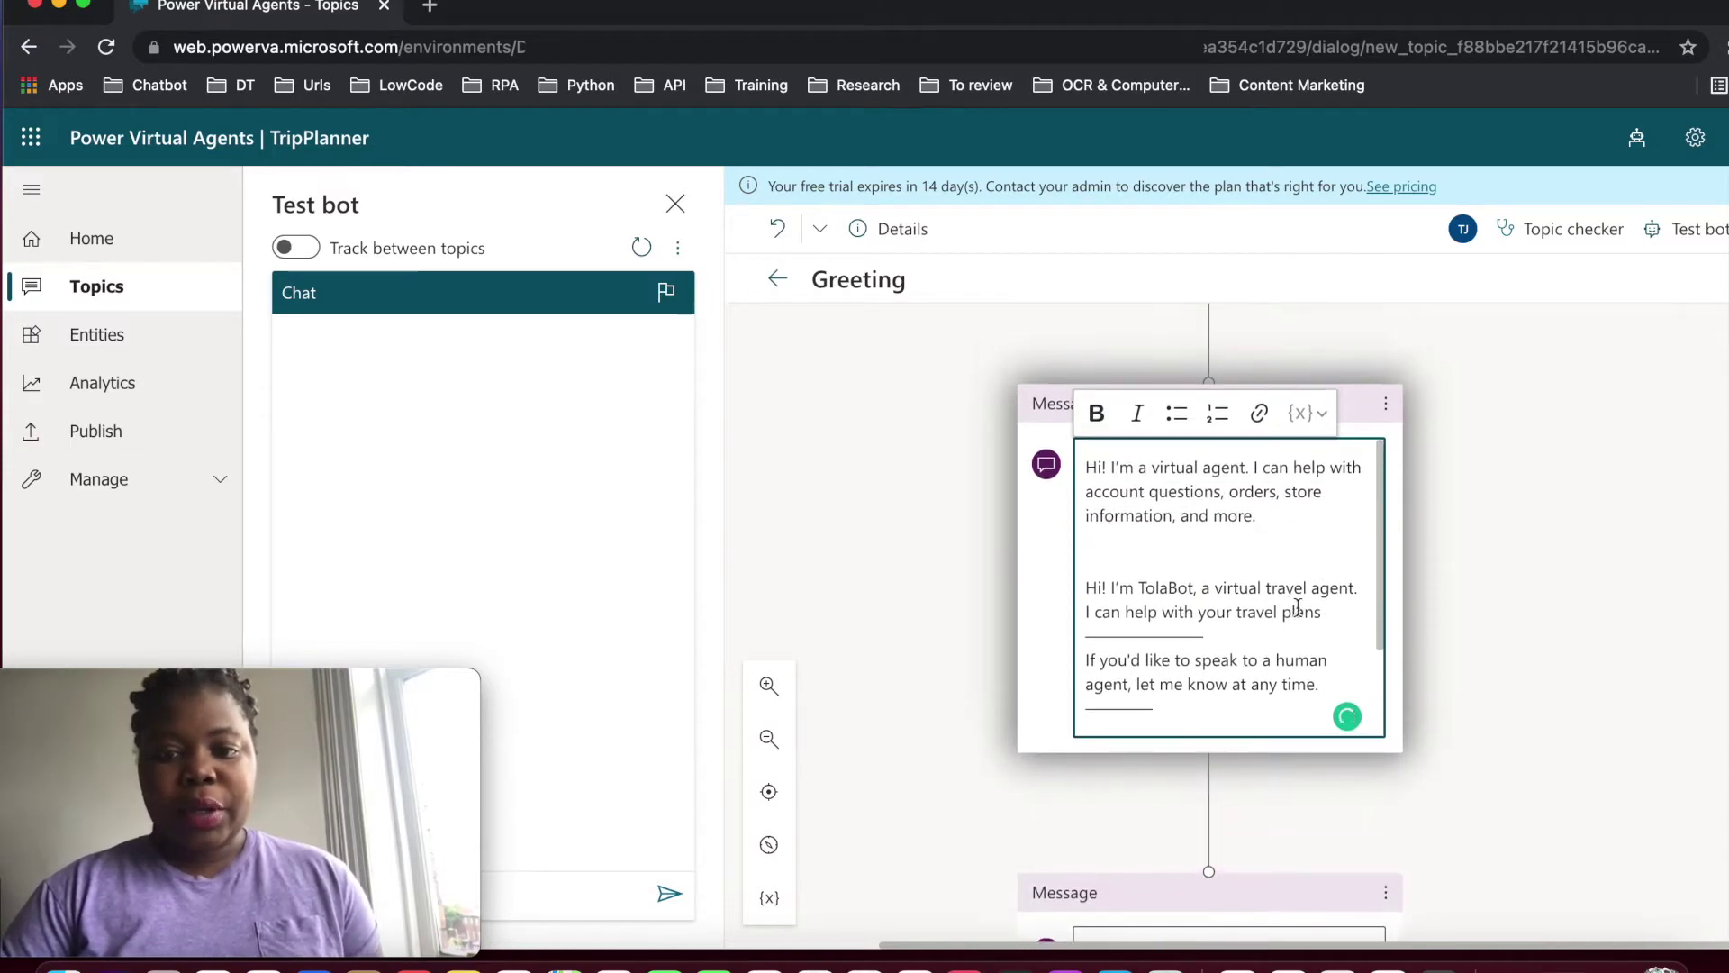
drag(1321, 612, 1061, 588)
key(super+c)
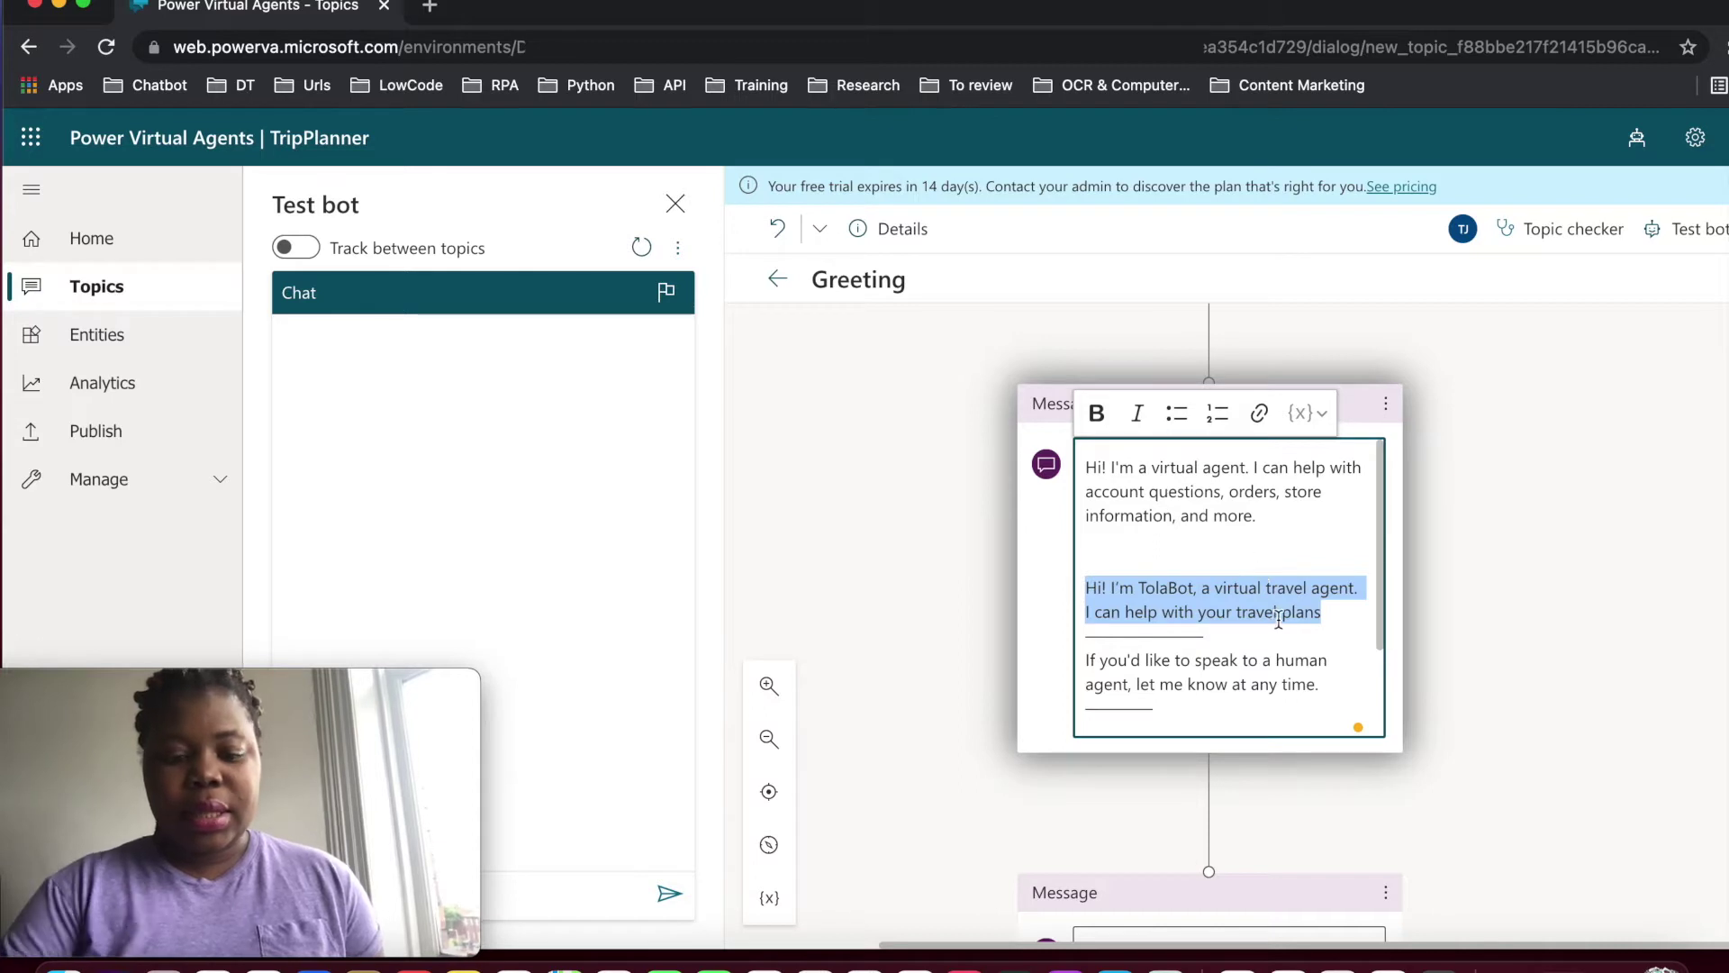
key(BackSpace)
drag(1276, 528, 1018, 487)
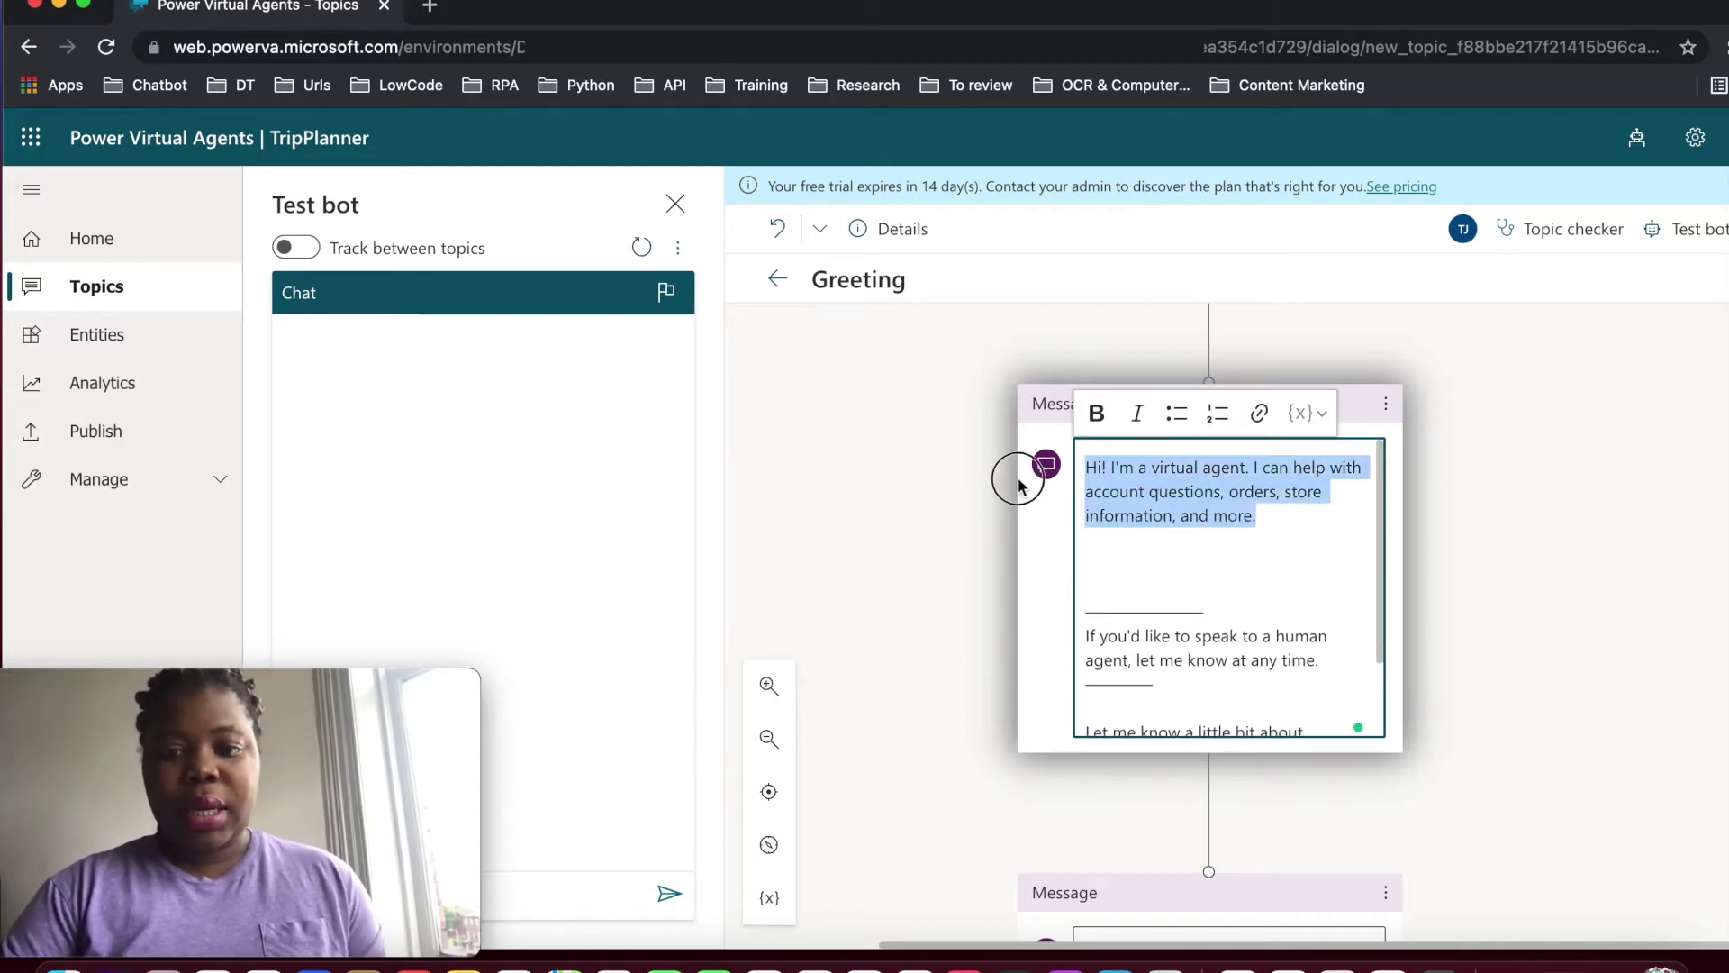
key(BackSpace)
key(super+v)
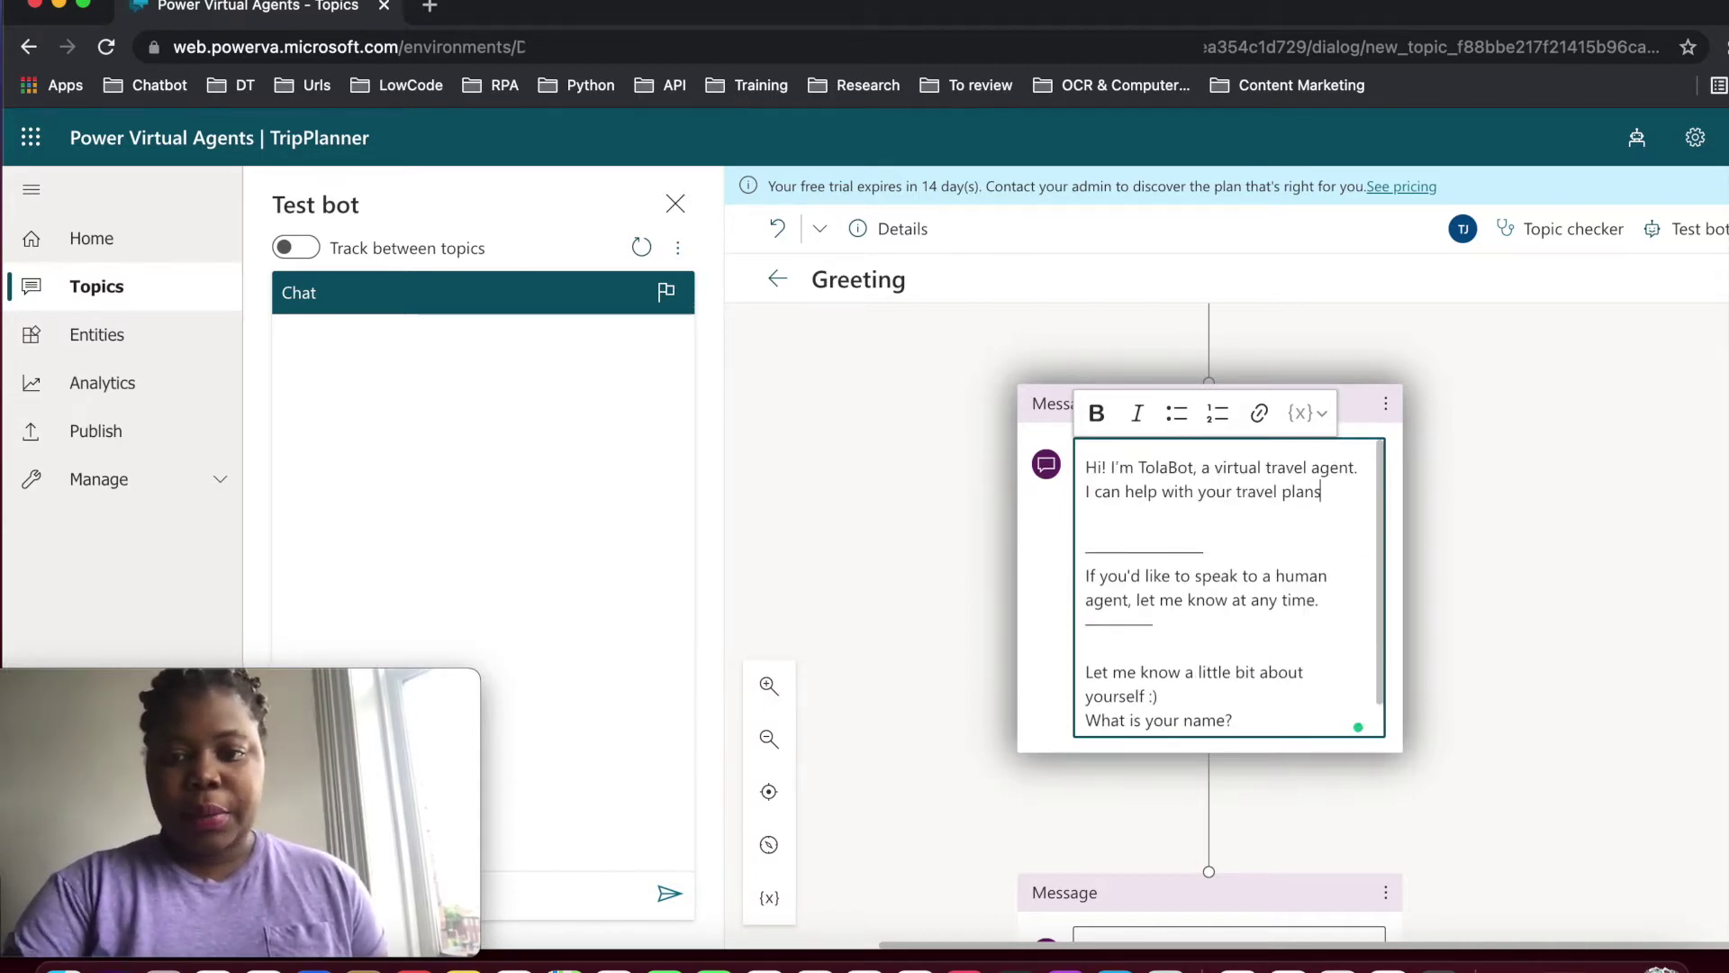
Delete the human-agent paragraph, divider lines and name question from the first message
scroll(1048, 577, down, 2)
scroll(1201, 506, down, 1)
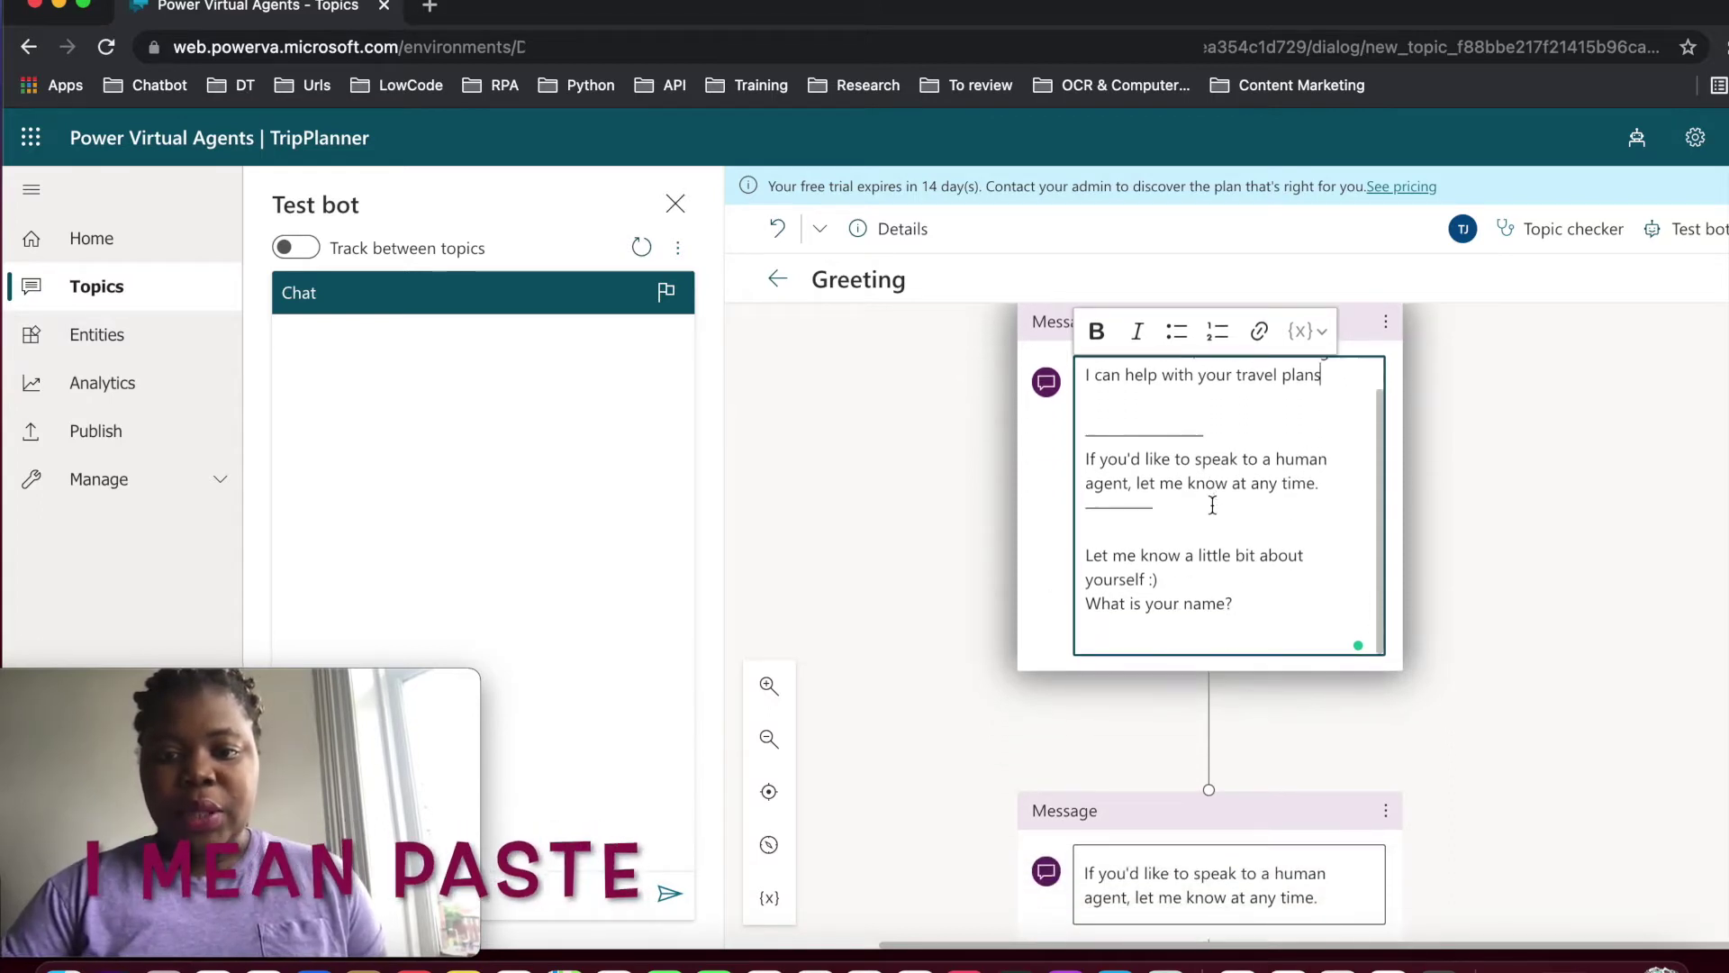
drag(1326, 491, 1050, 471)
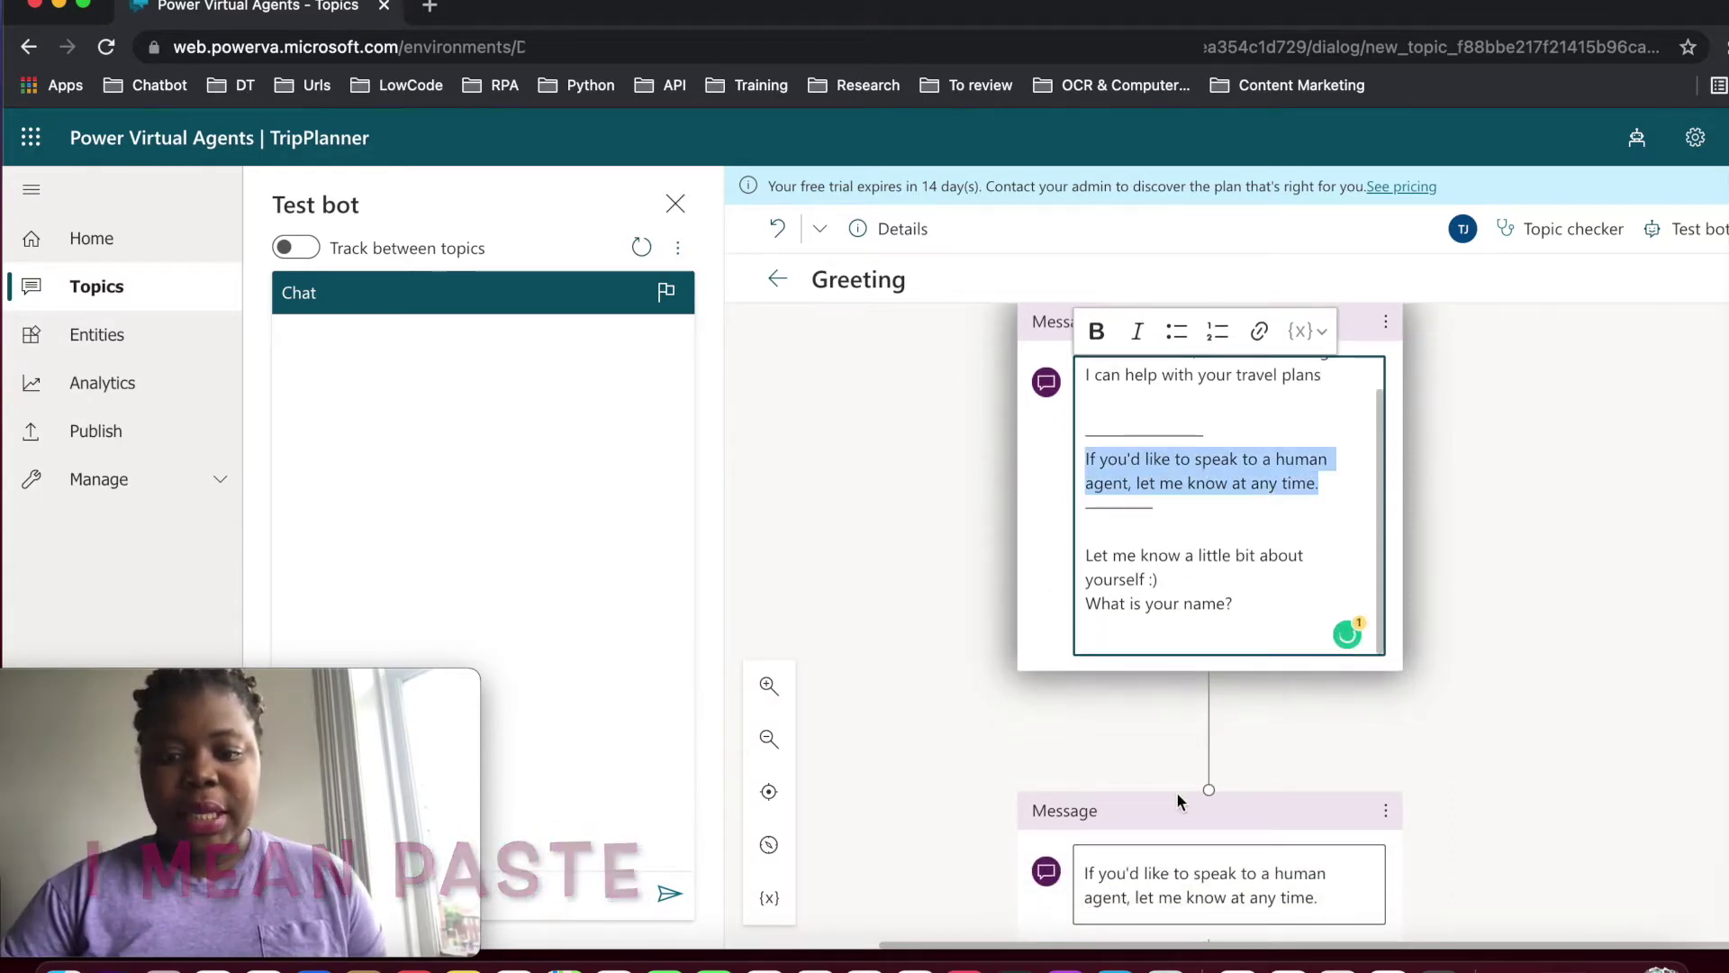
scroll(1186, 905, down, 2)
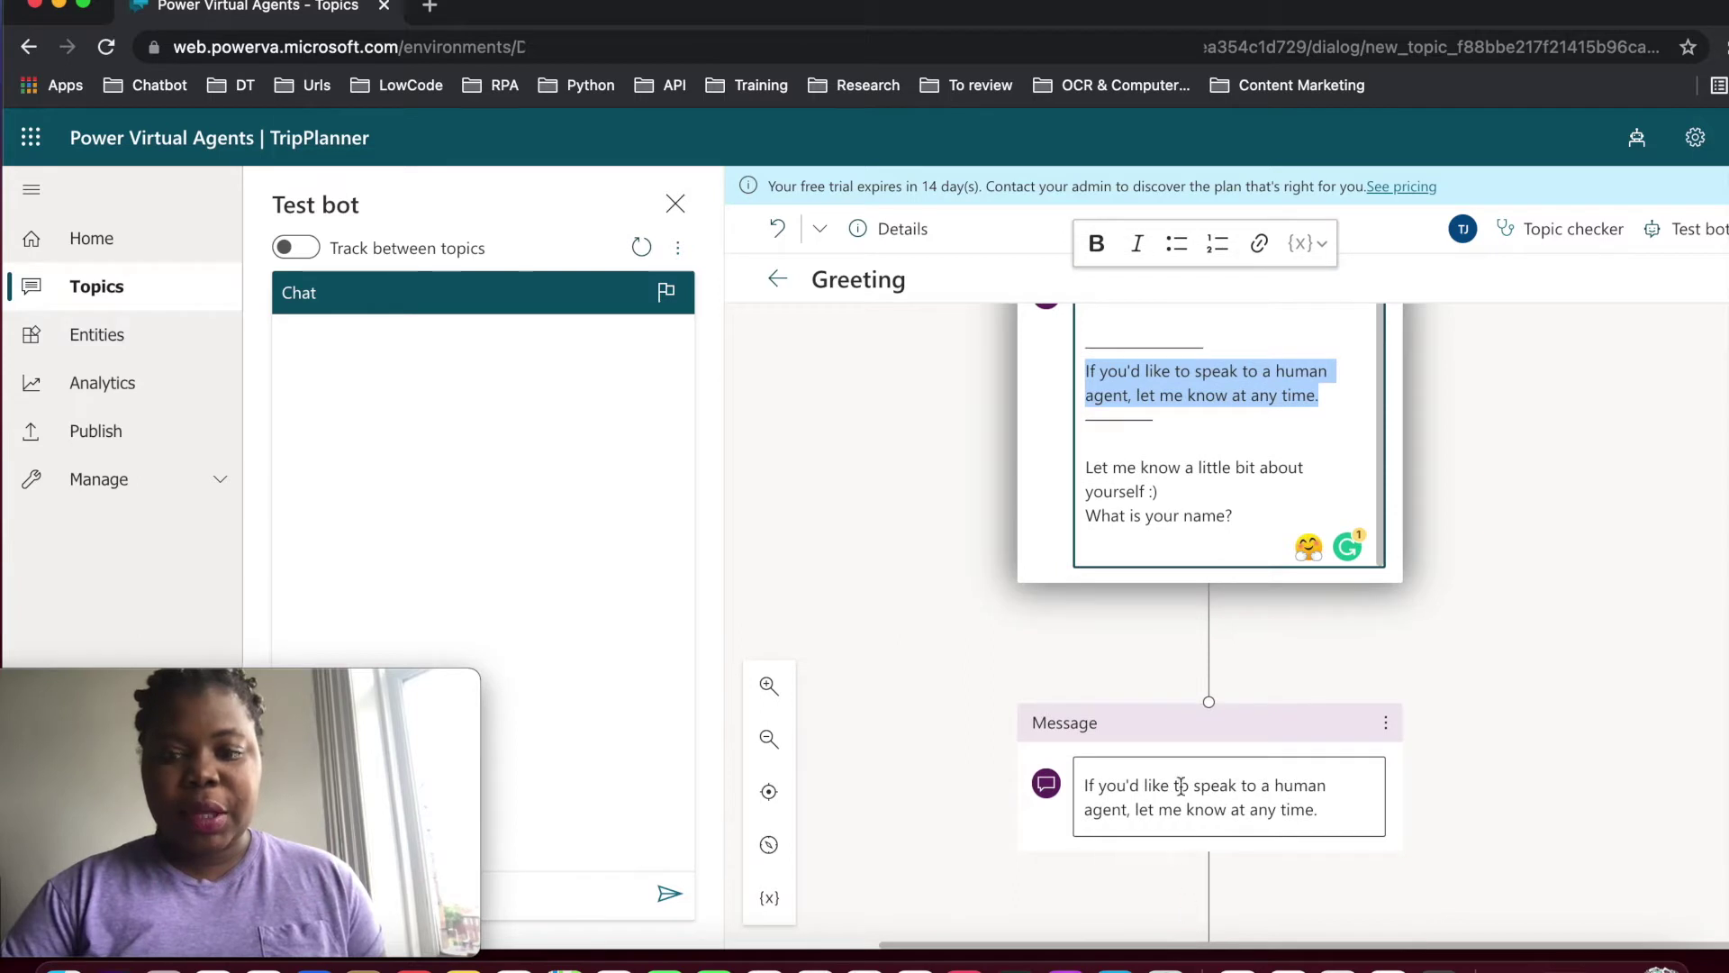
scroll(1339, 804, up, 2)
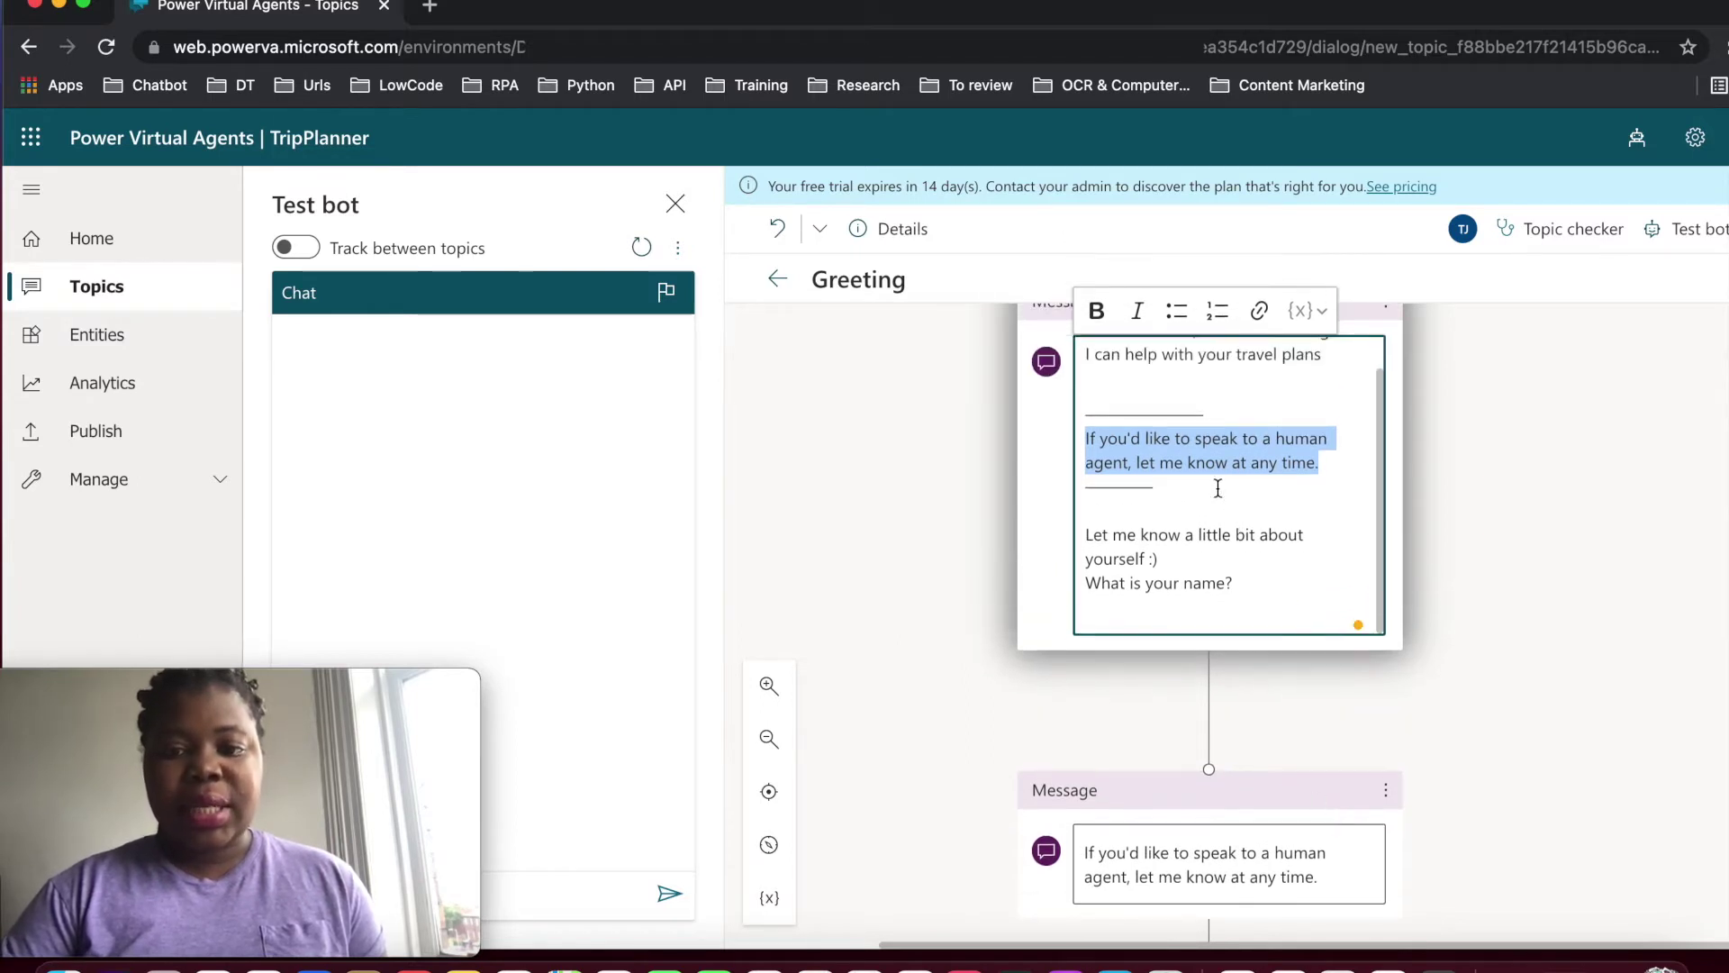
drag(1217, 488, 1061, 399)
key(BackSpace)
key(BackSpace)
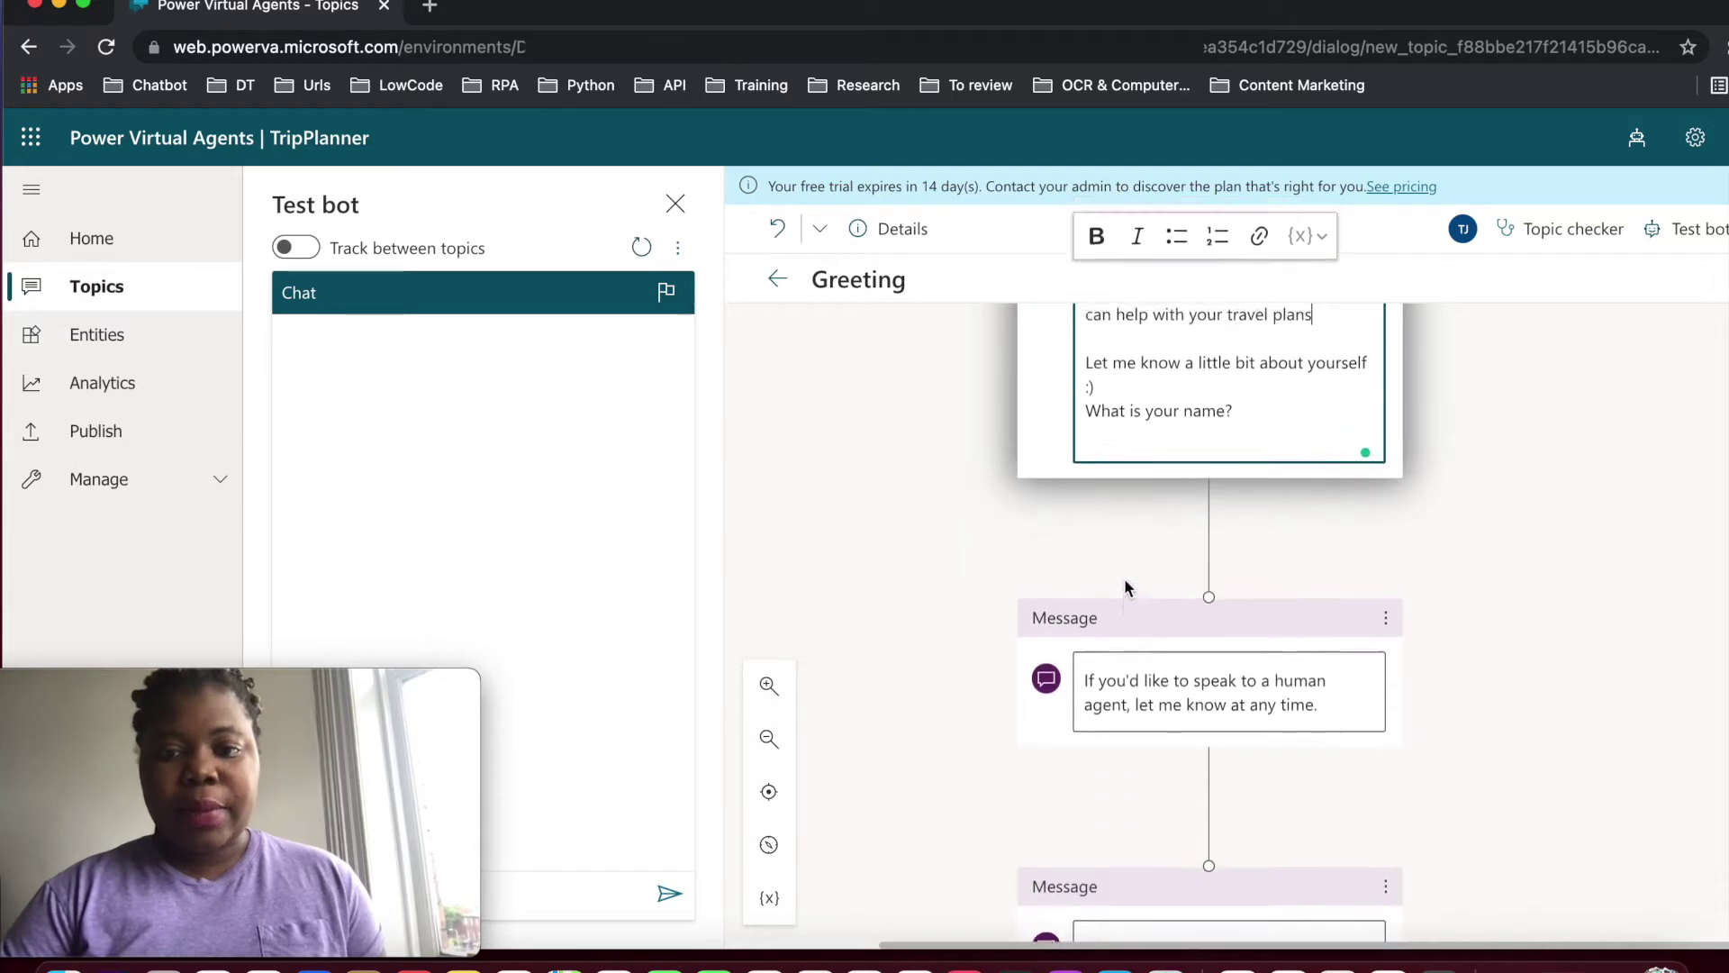
drag(1248, 429, 1031, 396)
key(super+c)
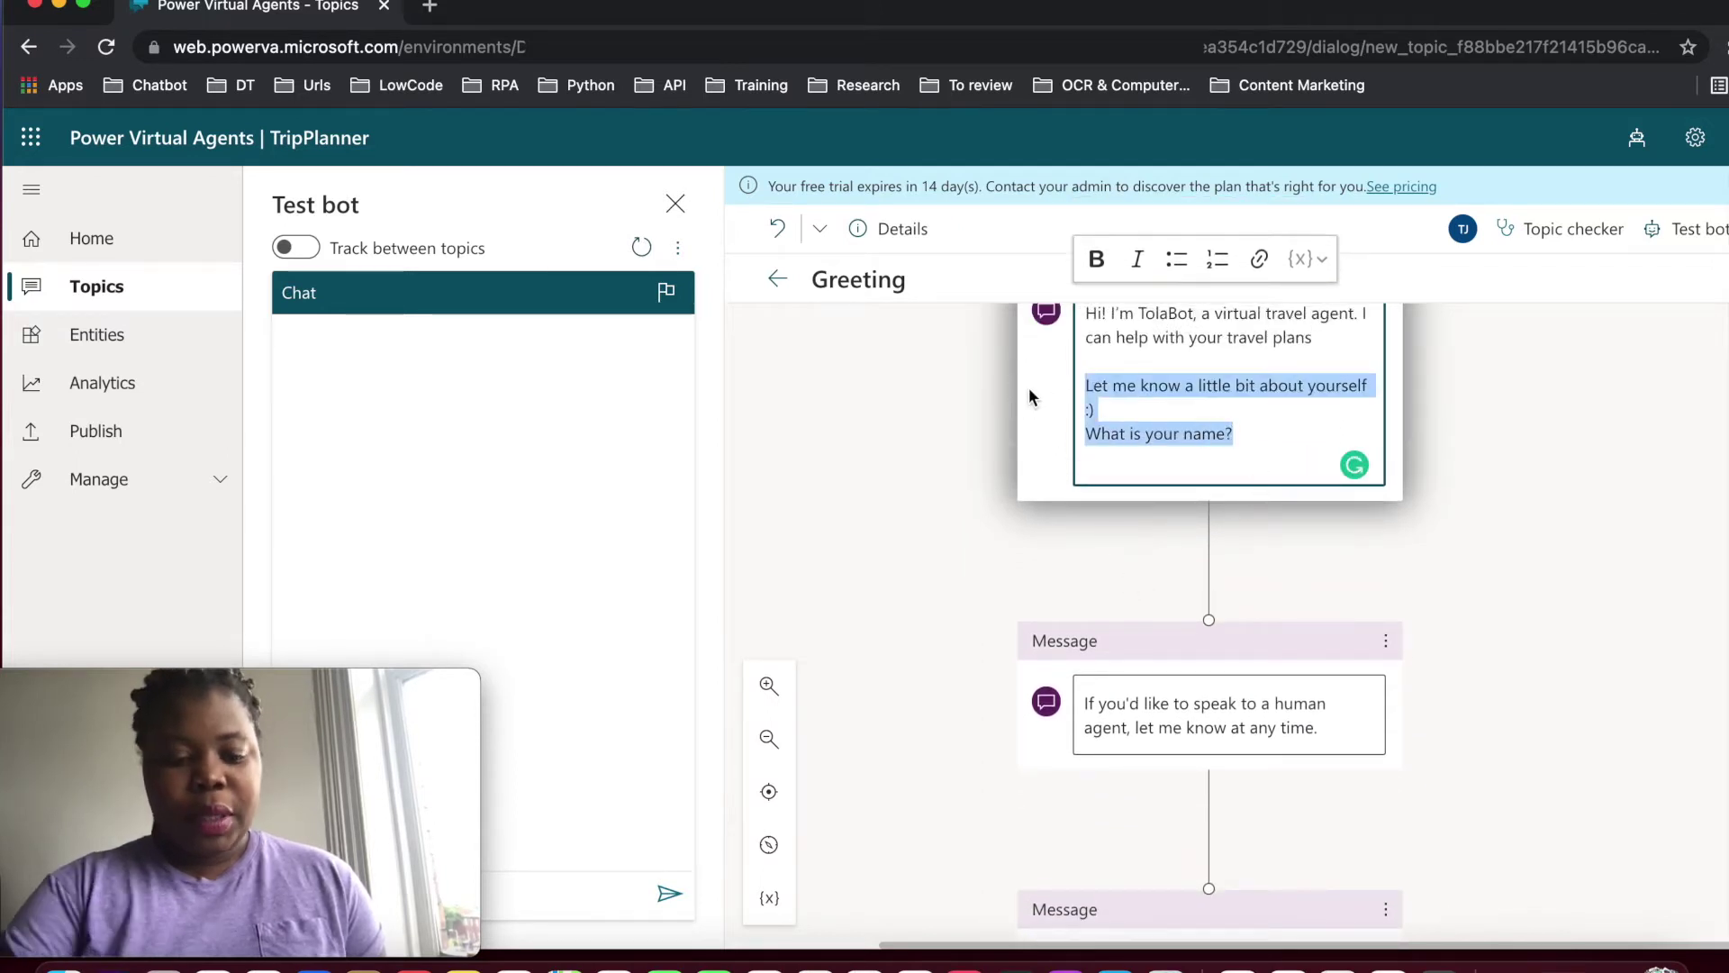
key(BackSpace)
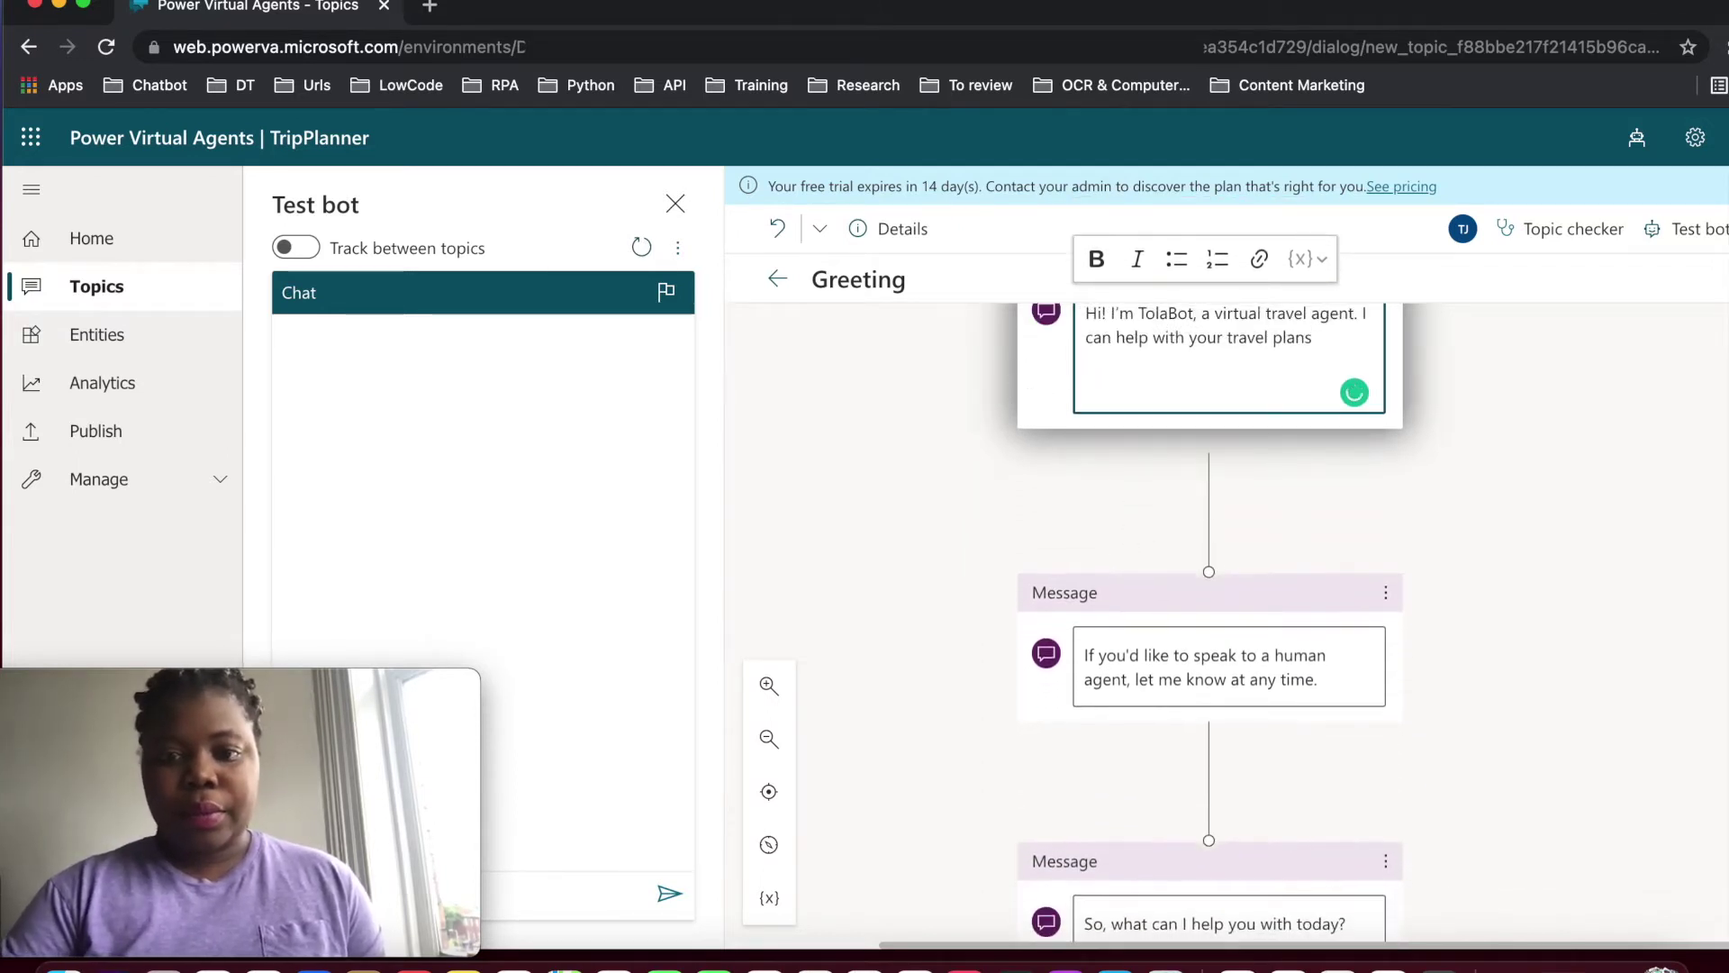
scroll(1175, 575, down, 5)
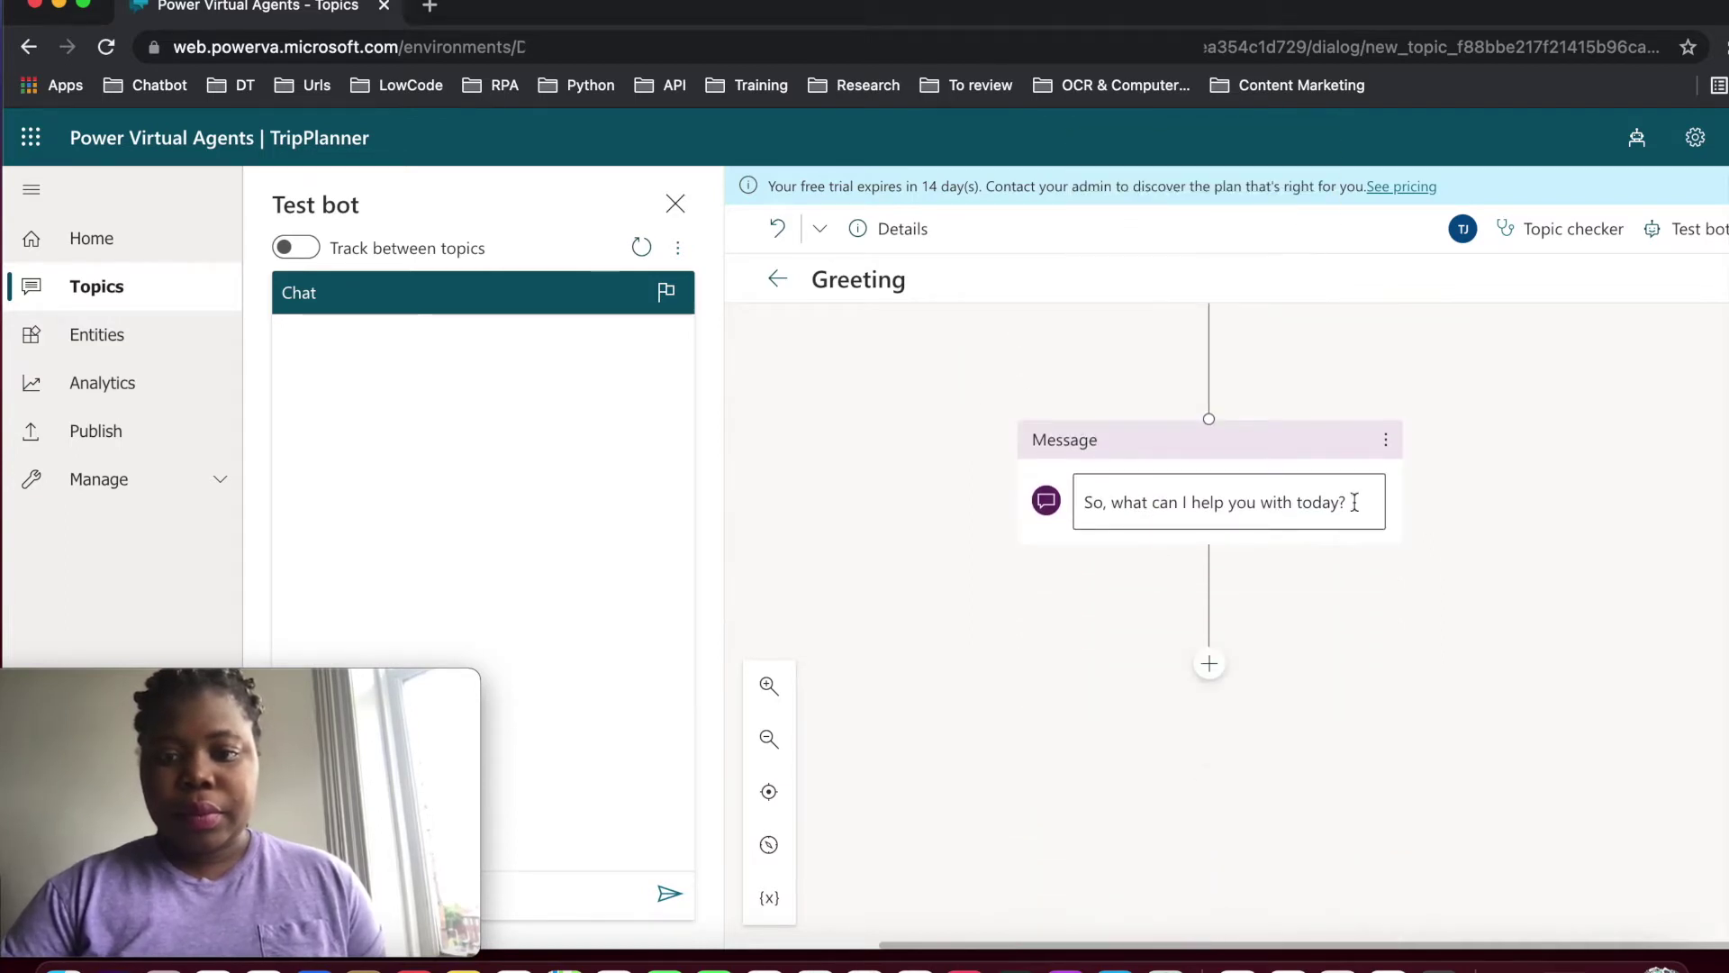
Replace the 'So, what can I help you with today?' message with the name question lines
drag(1370, 510, 1042, 505)
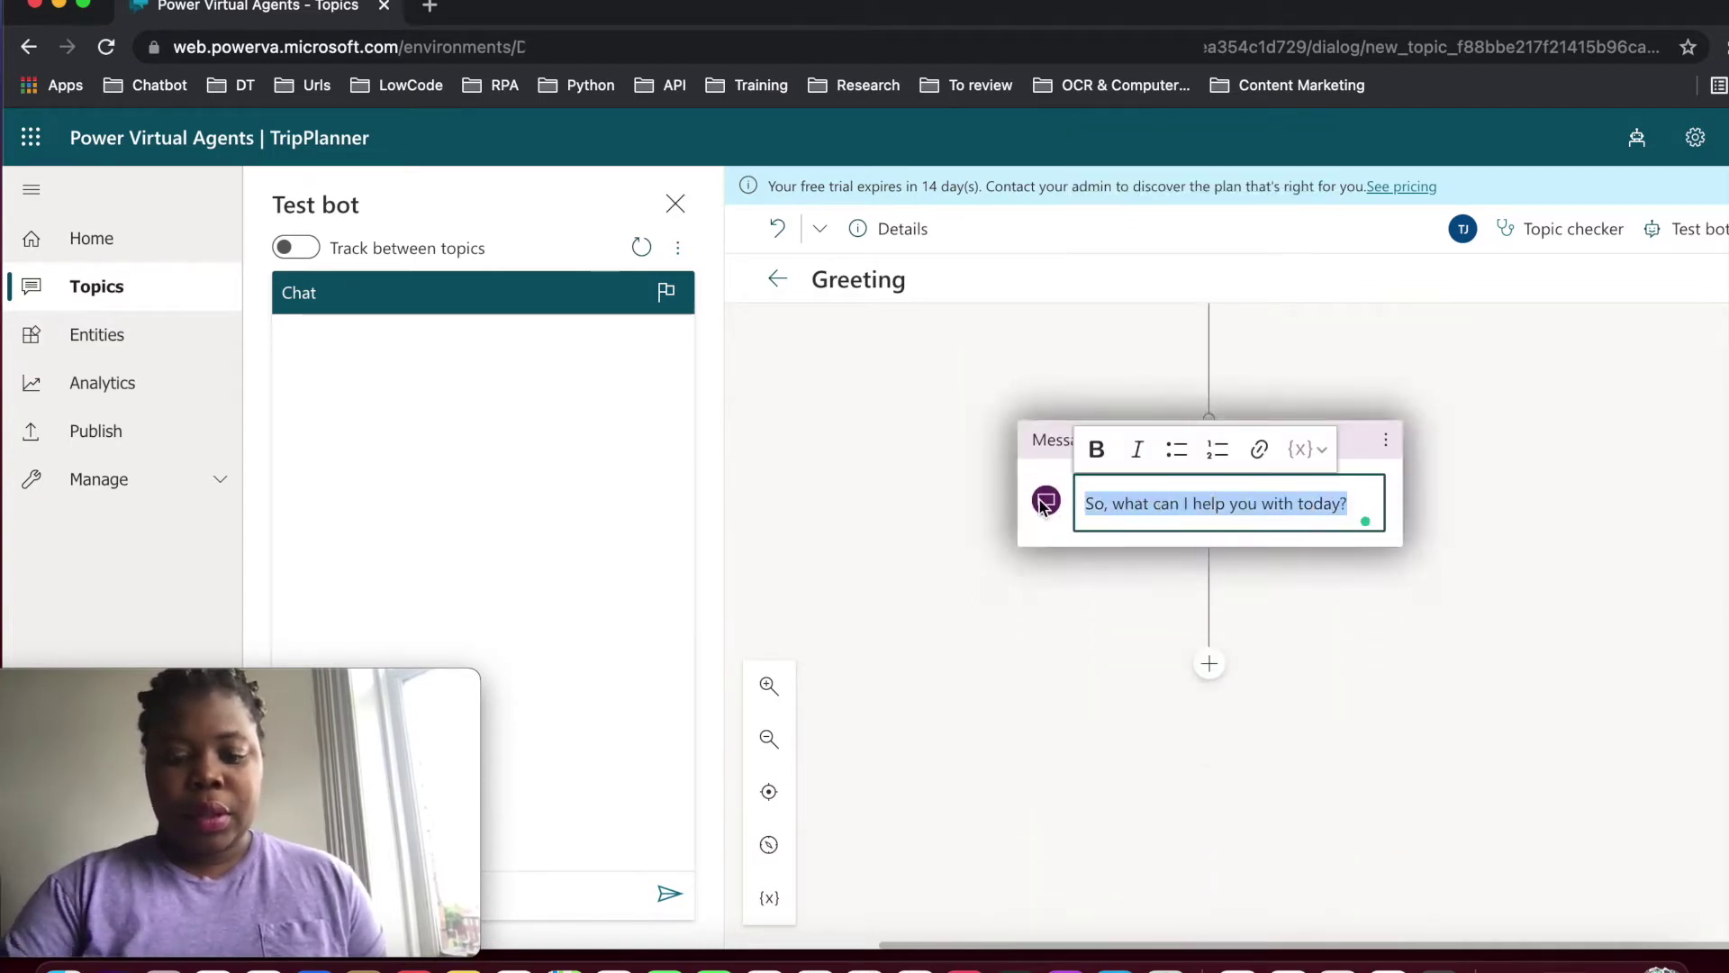
key(super+v)
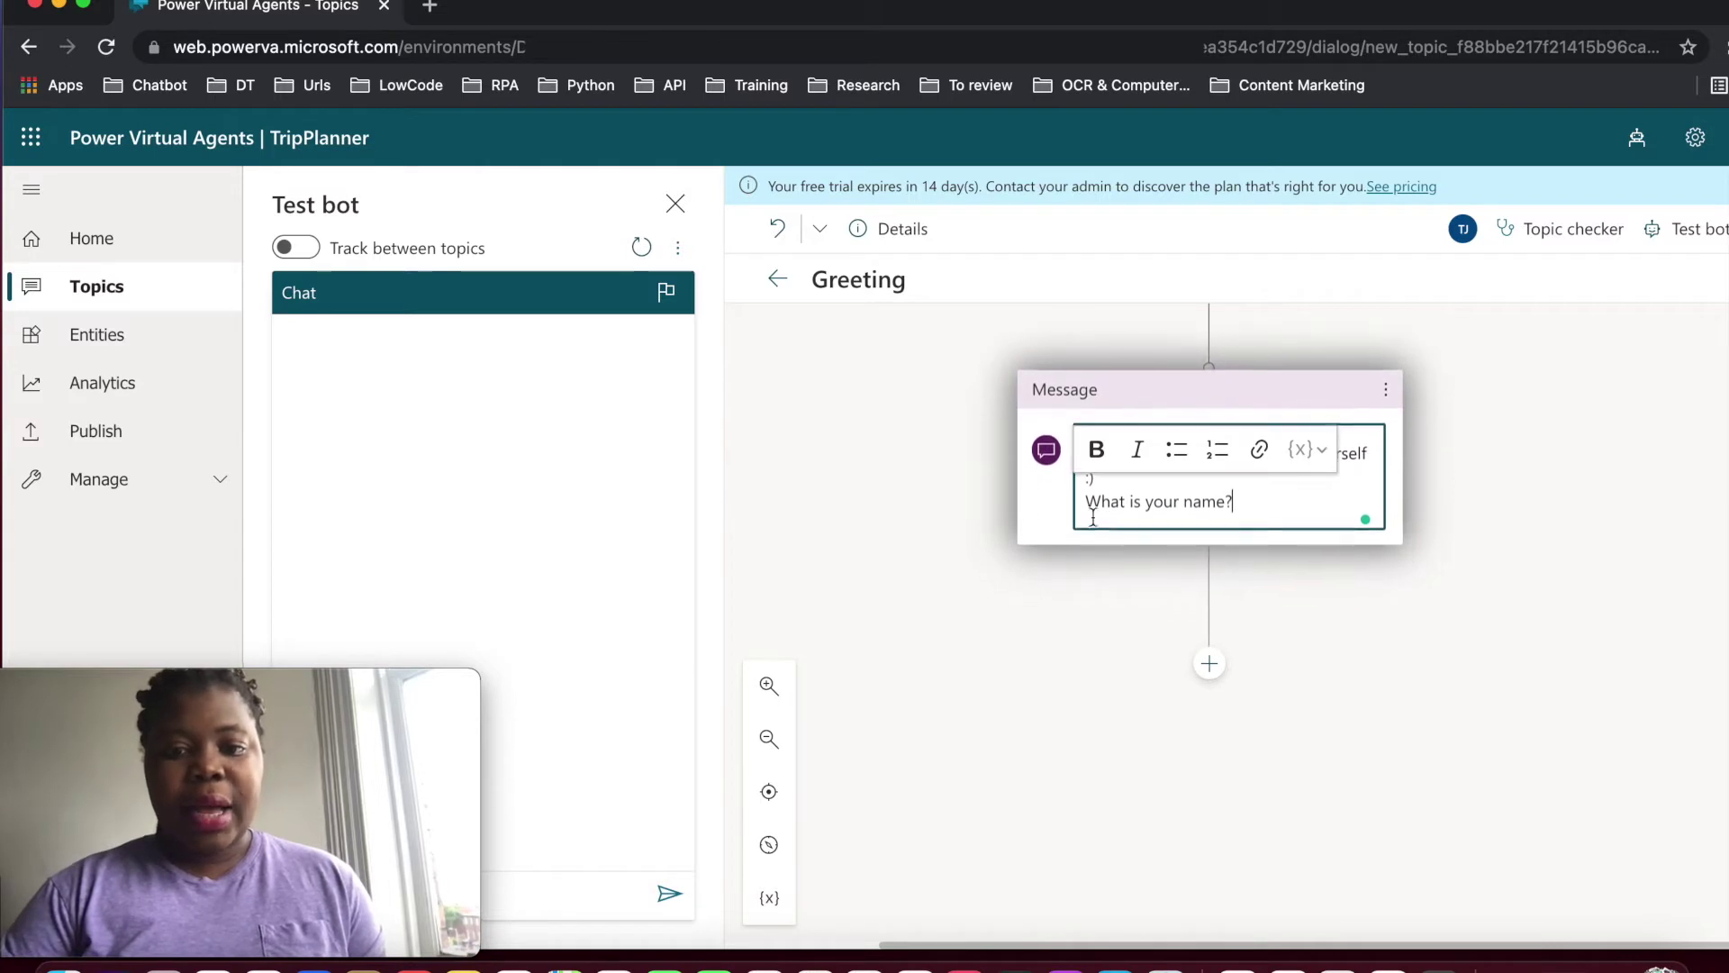
click(1176, 403)
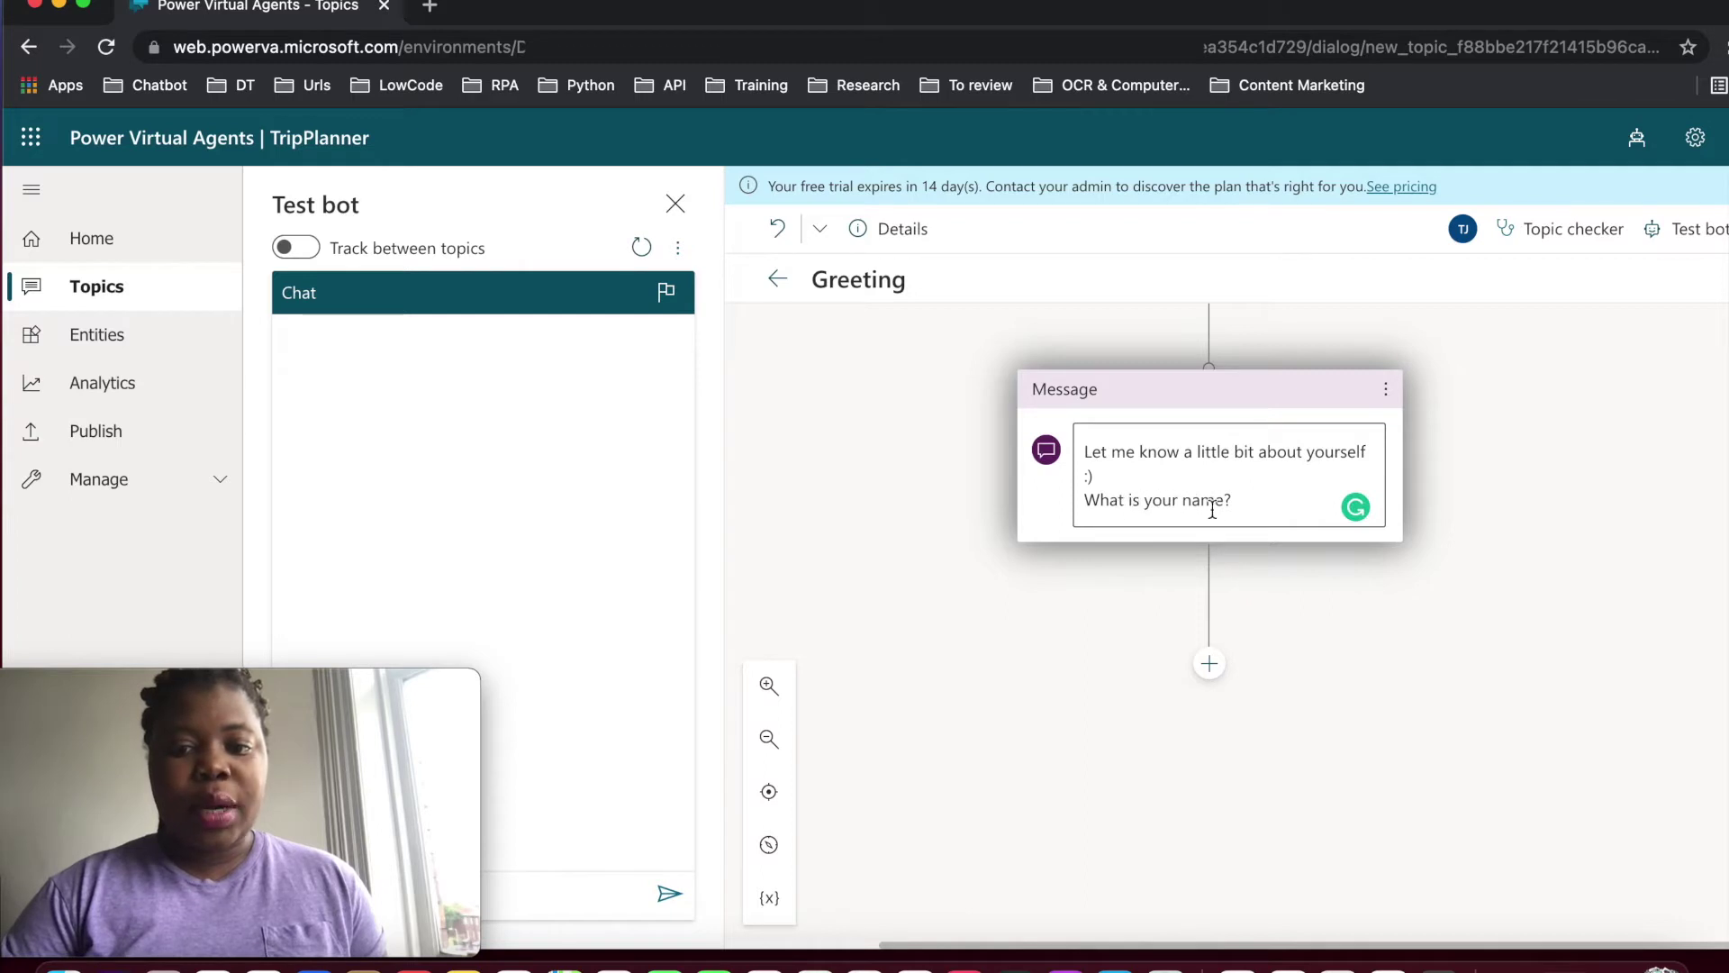
Delete the 'What is your name?' line, leaving 'Let me know a little bit about yourself :)'
click(1247, 506)
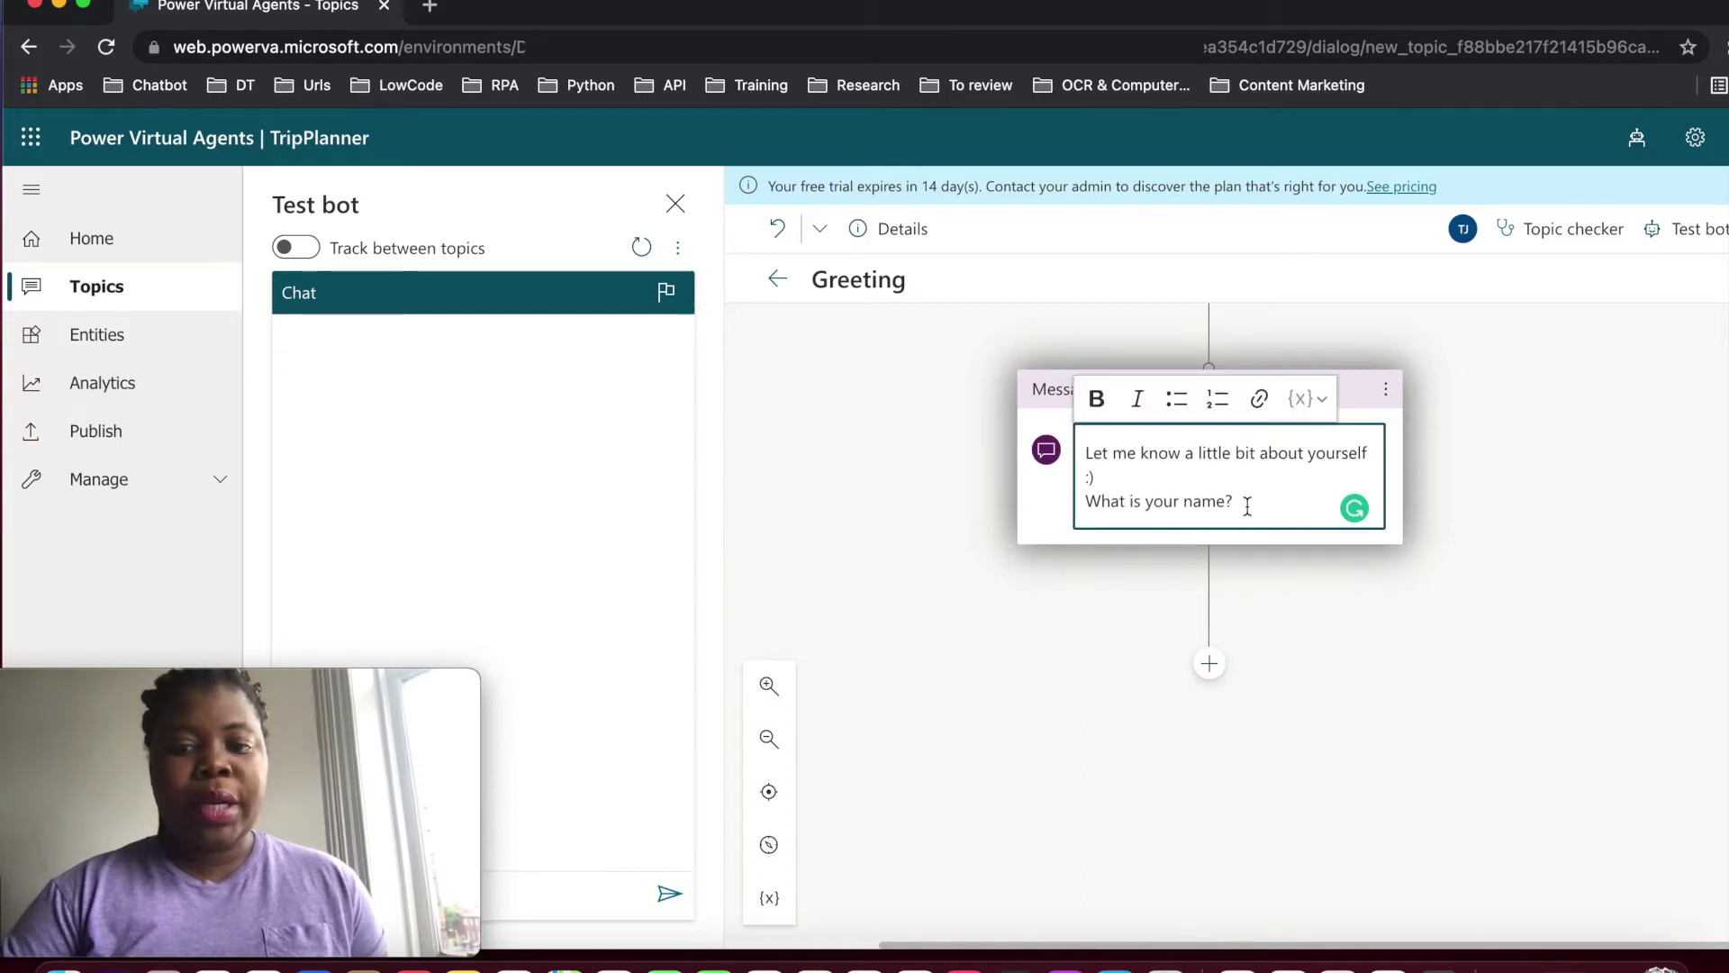
triple_click(1073, 504)
key(super+c)
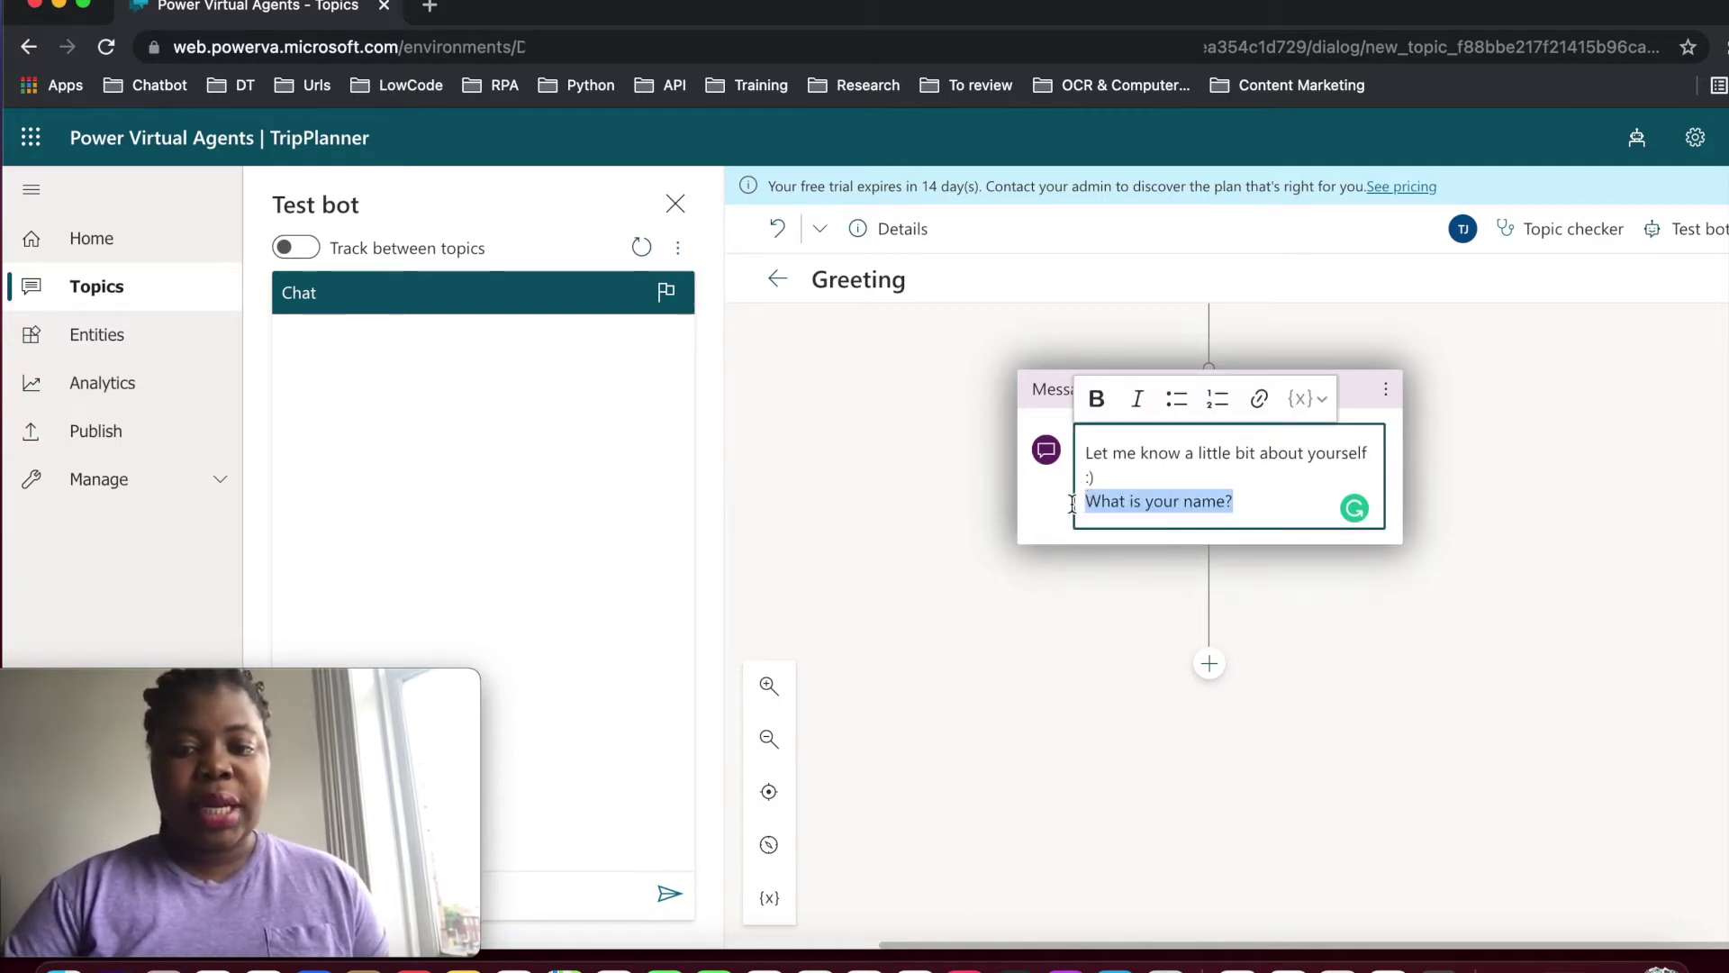
key(BackSpace)
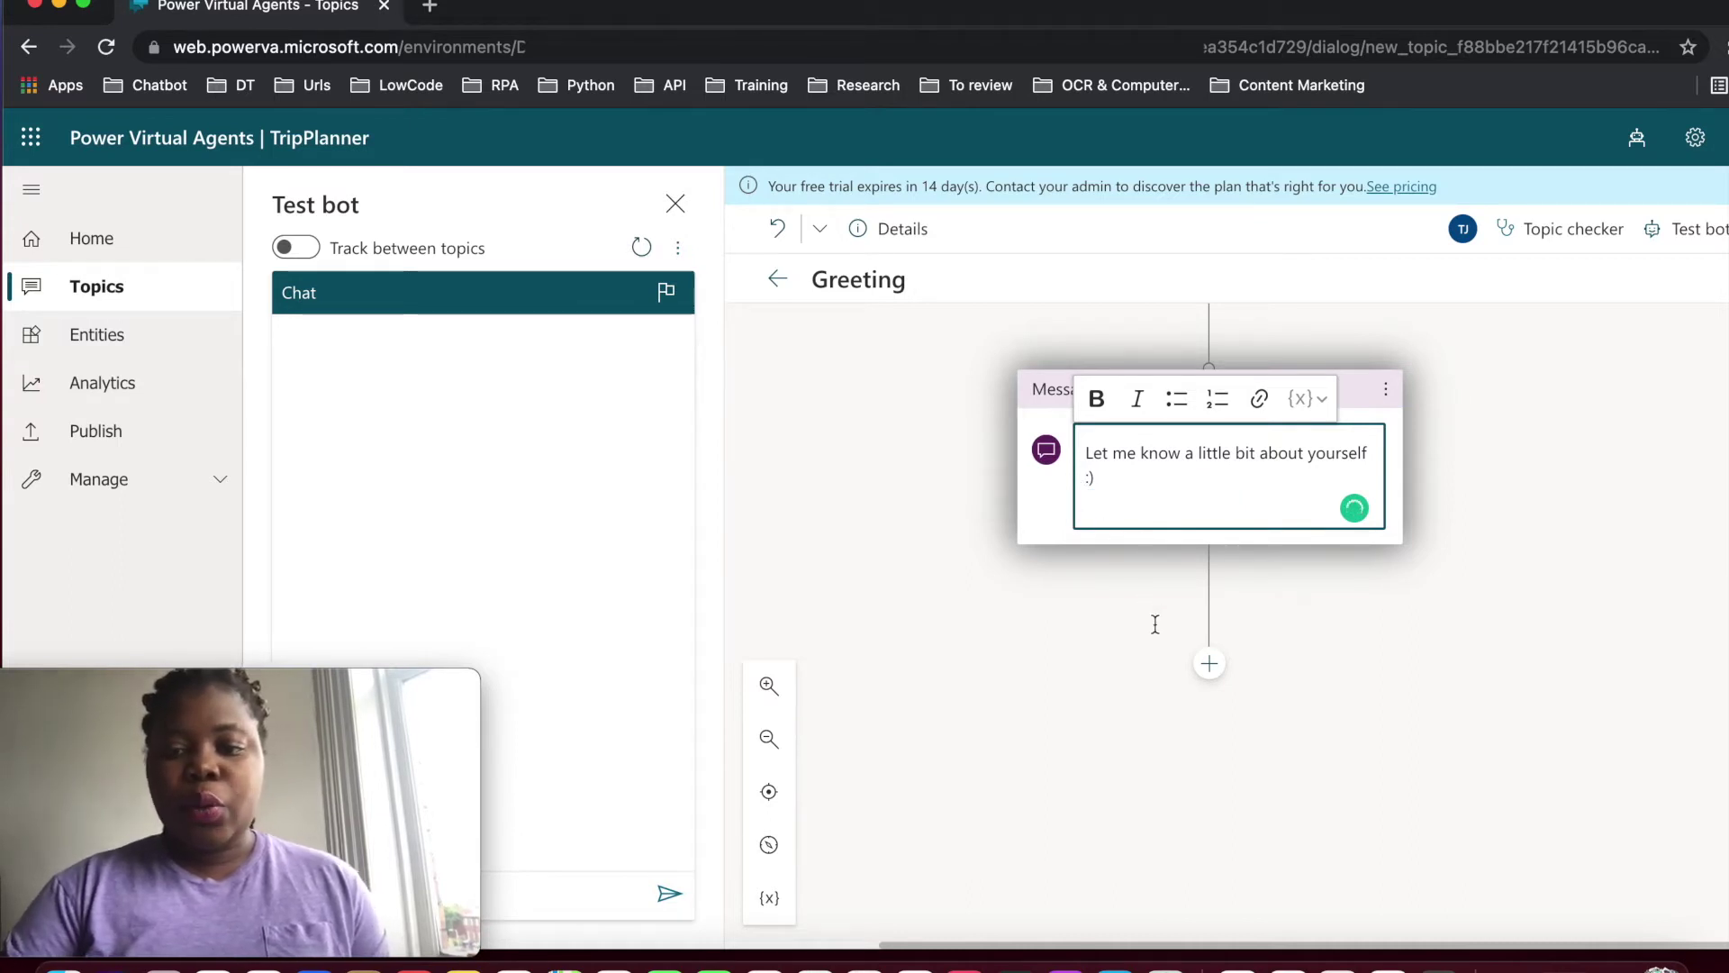
click(1208, 666)
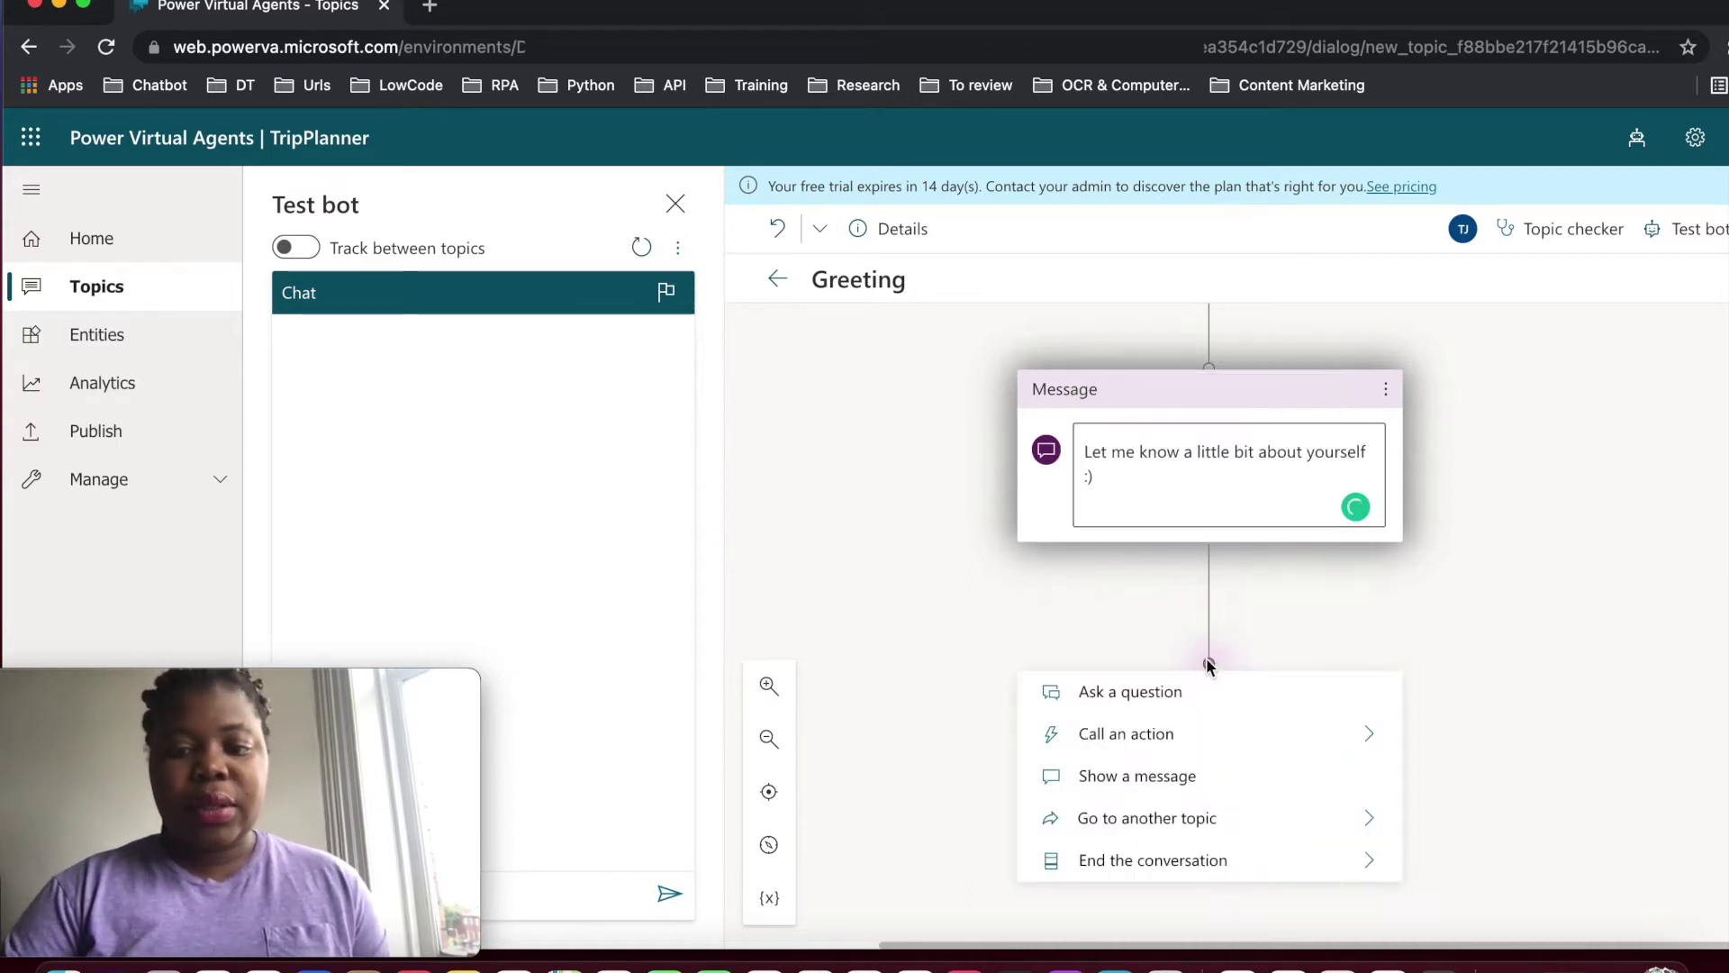
Add a 'What is your name?' question storing the user's entire response in variable Username
click(1168, 694)
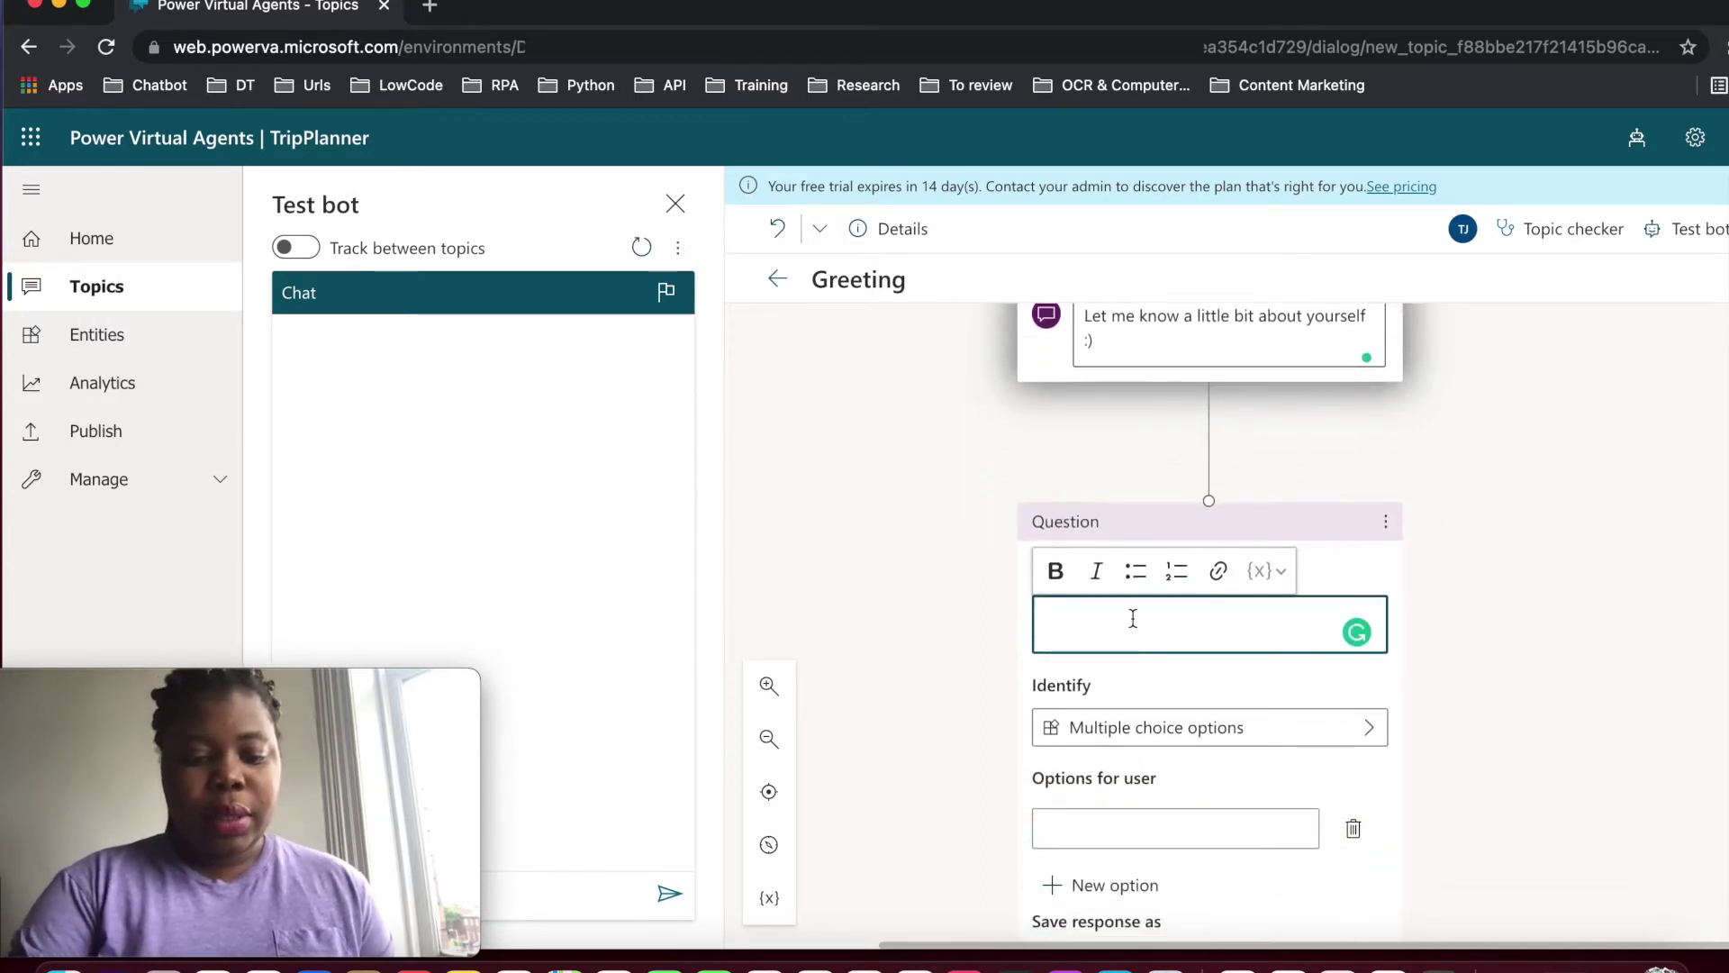
key(super+v)
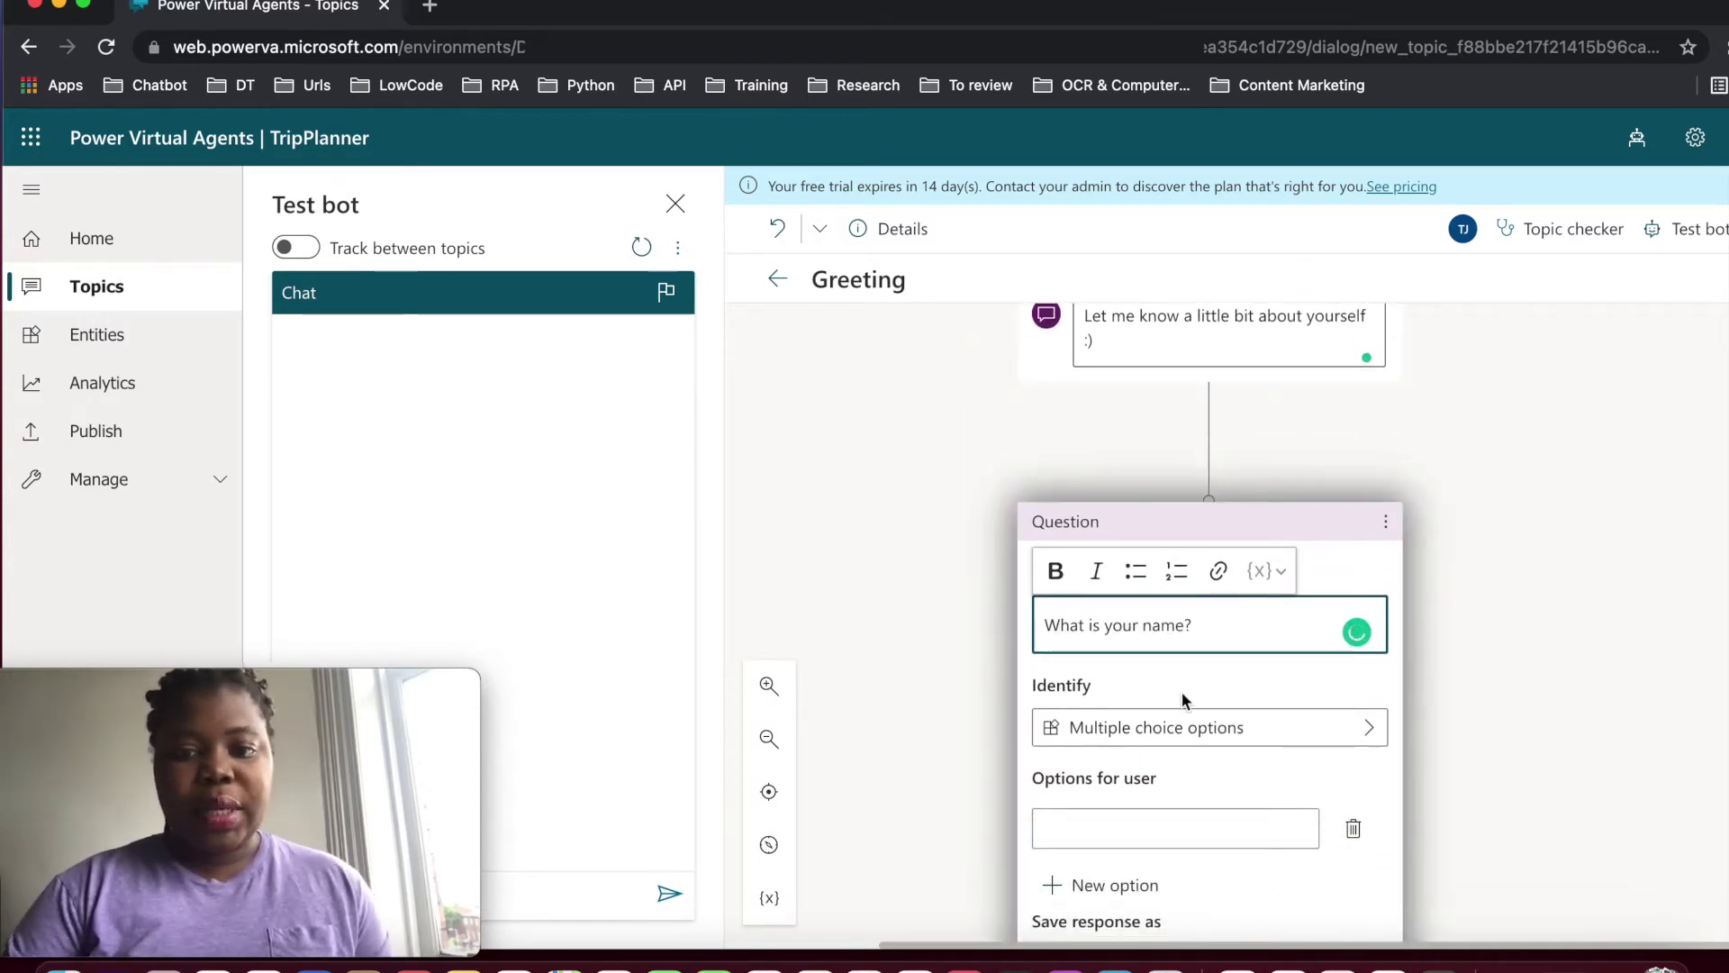
scroll(1183, 697, down, 2)
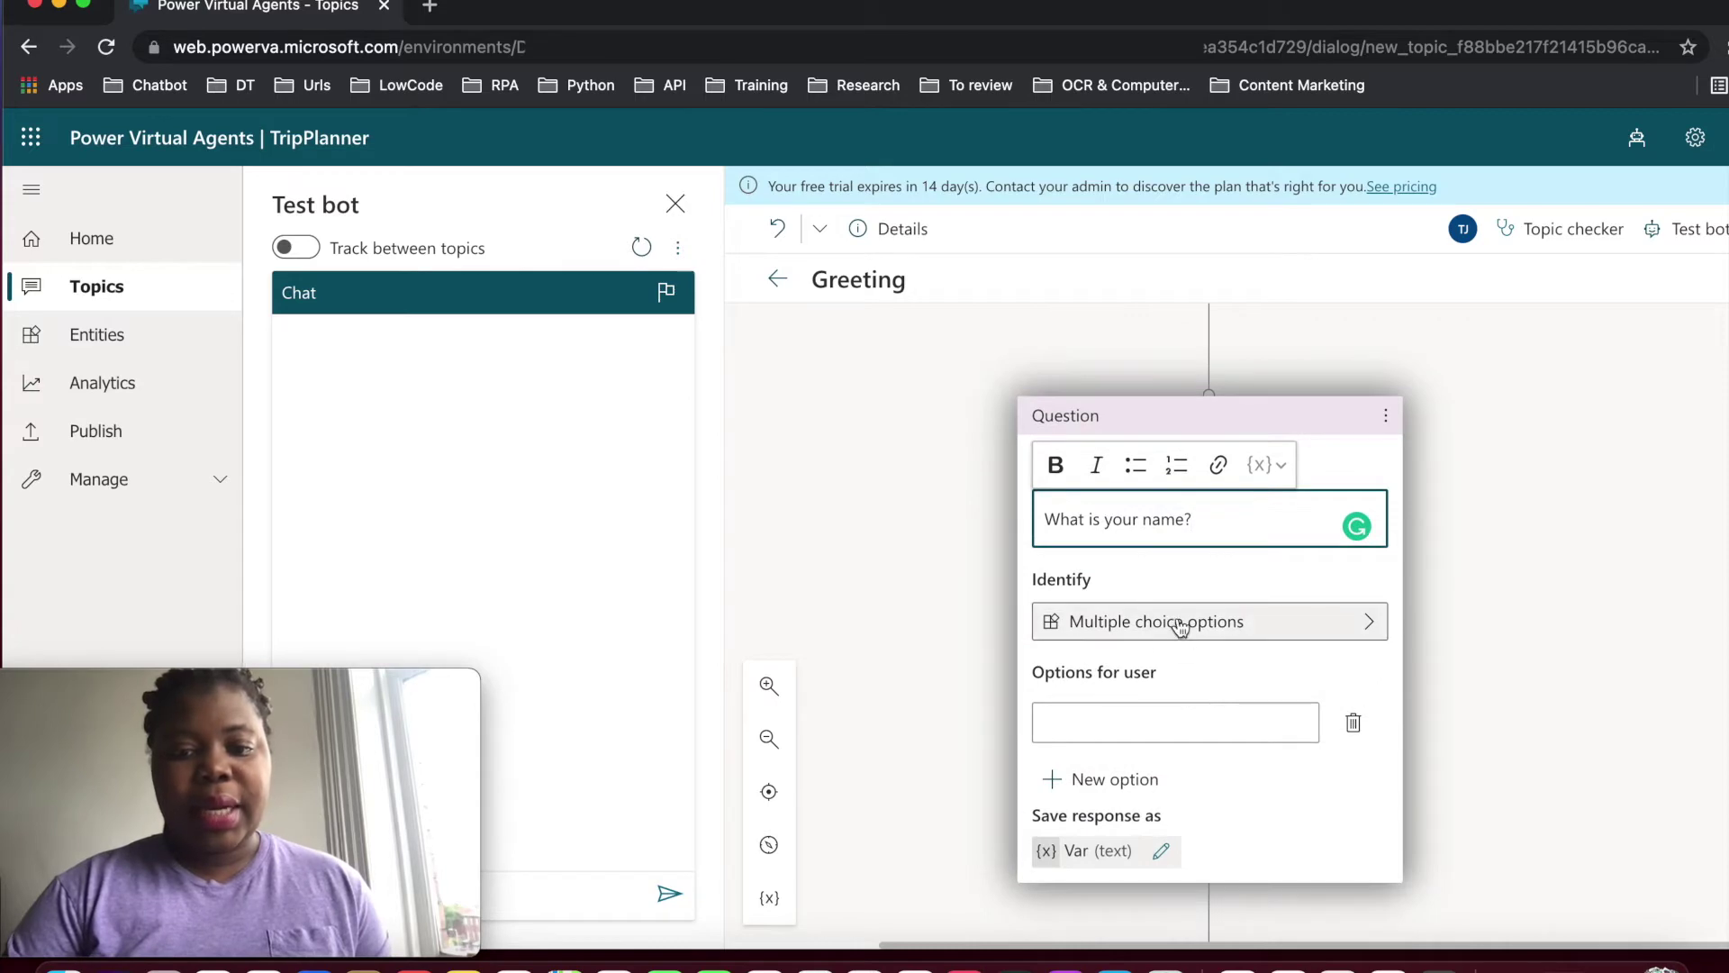
click(1181, 624)
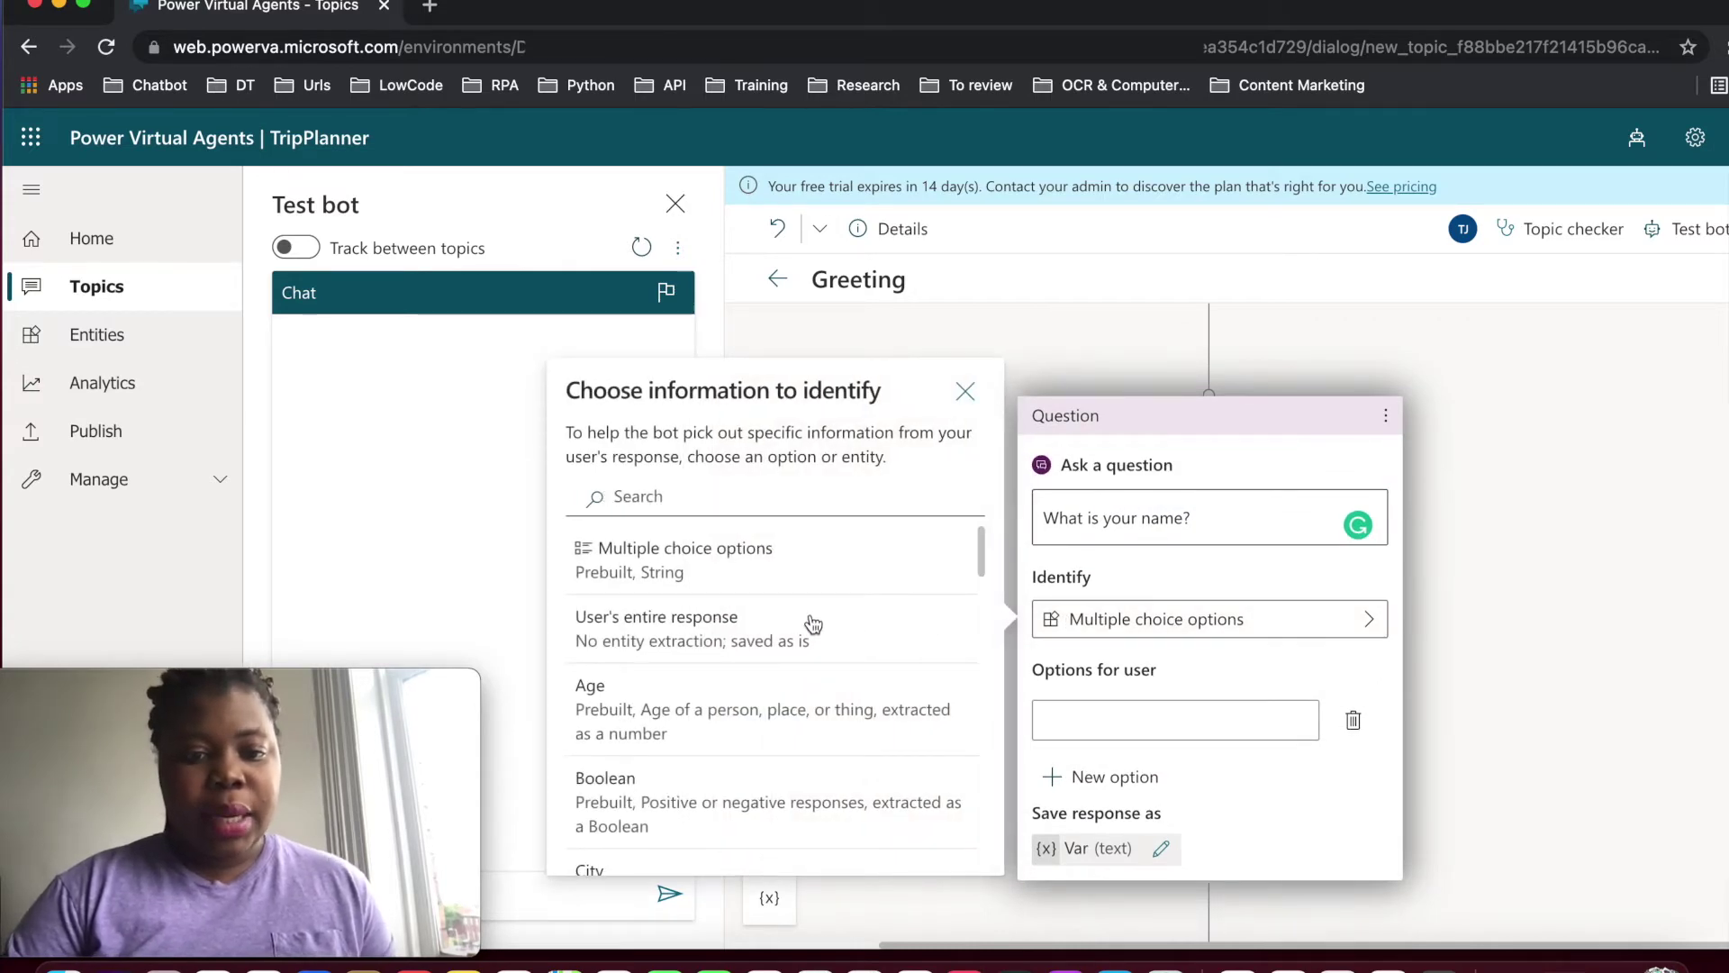
click(745, 628)
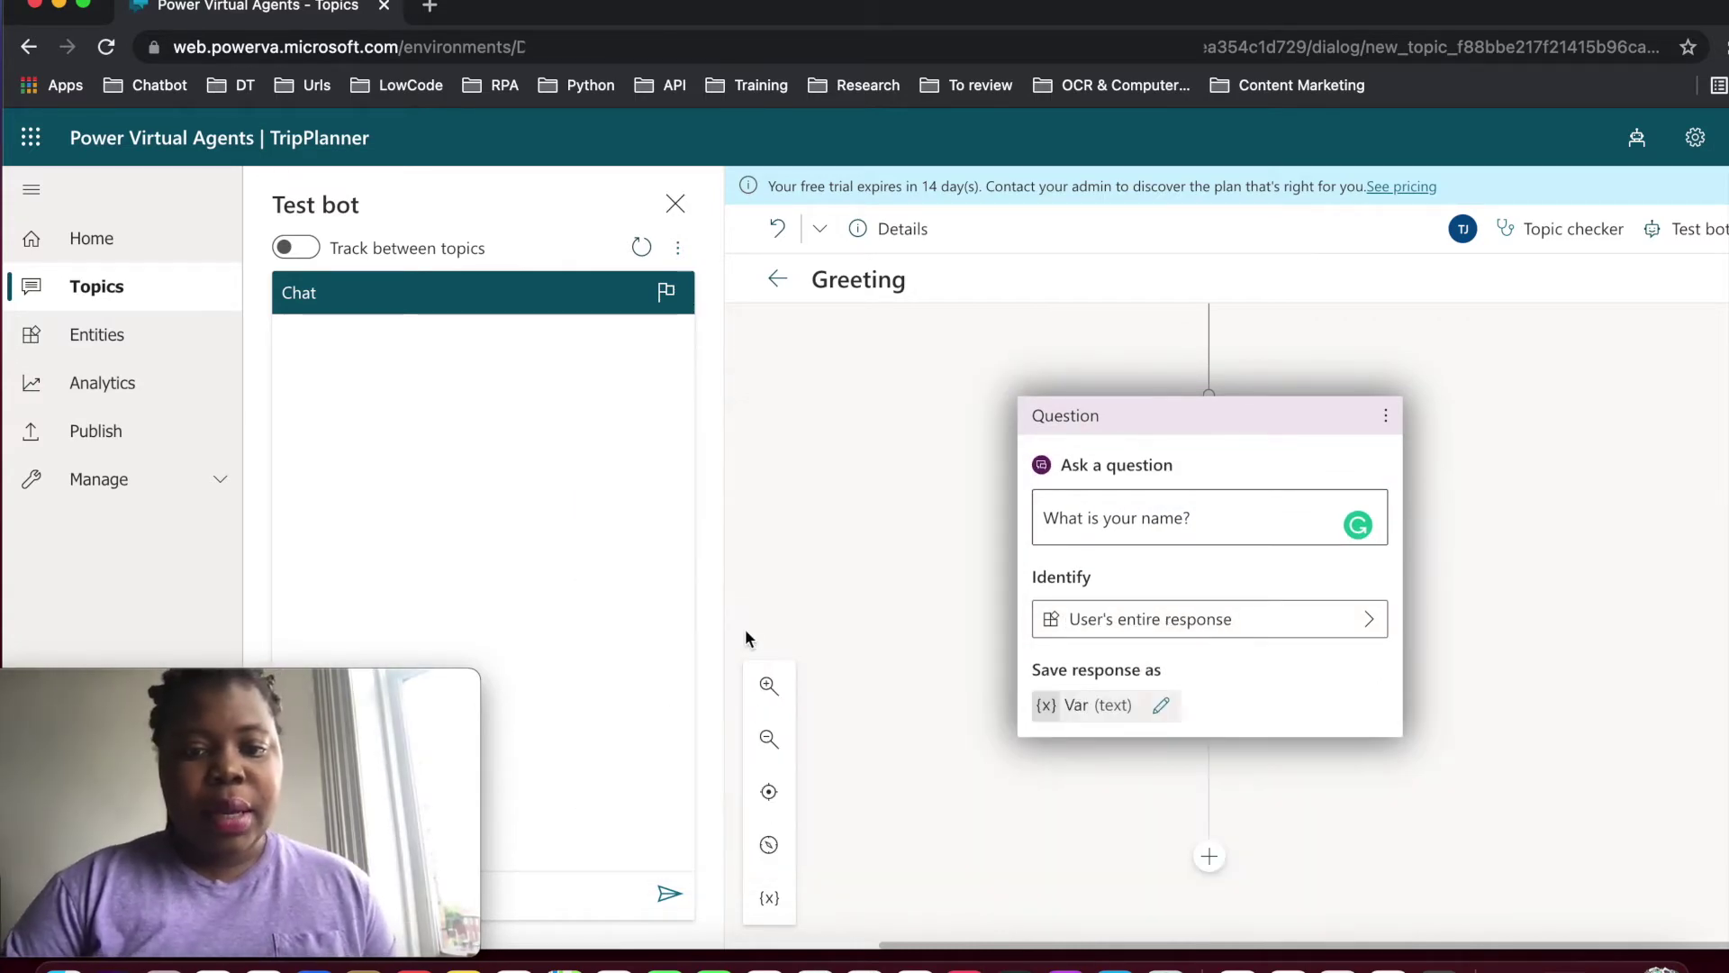
click(1162, 708)
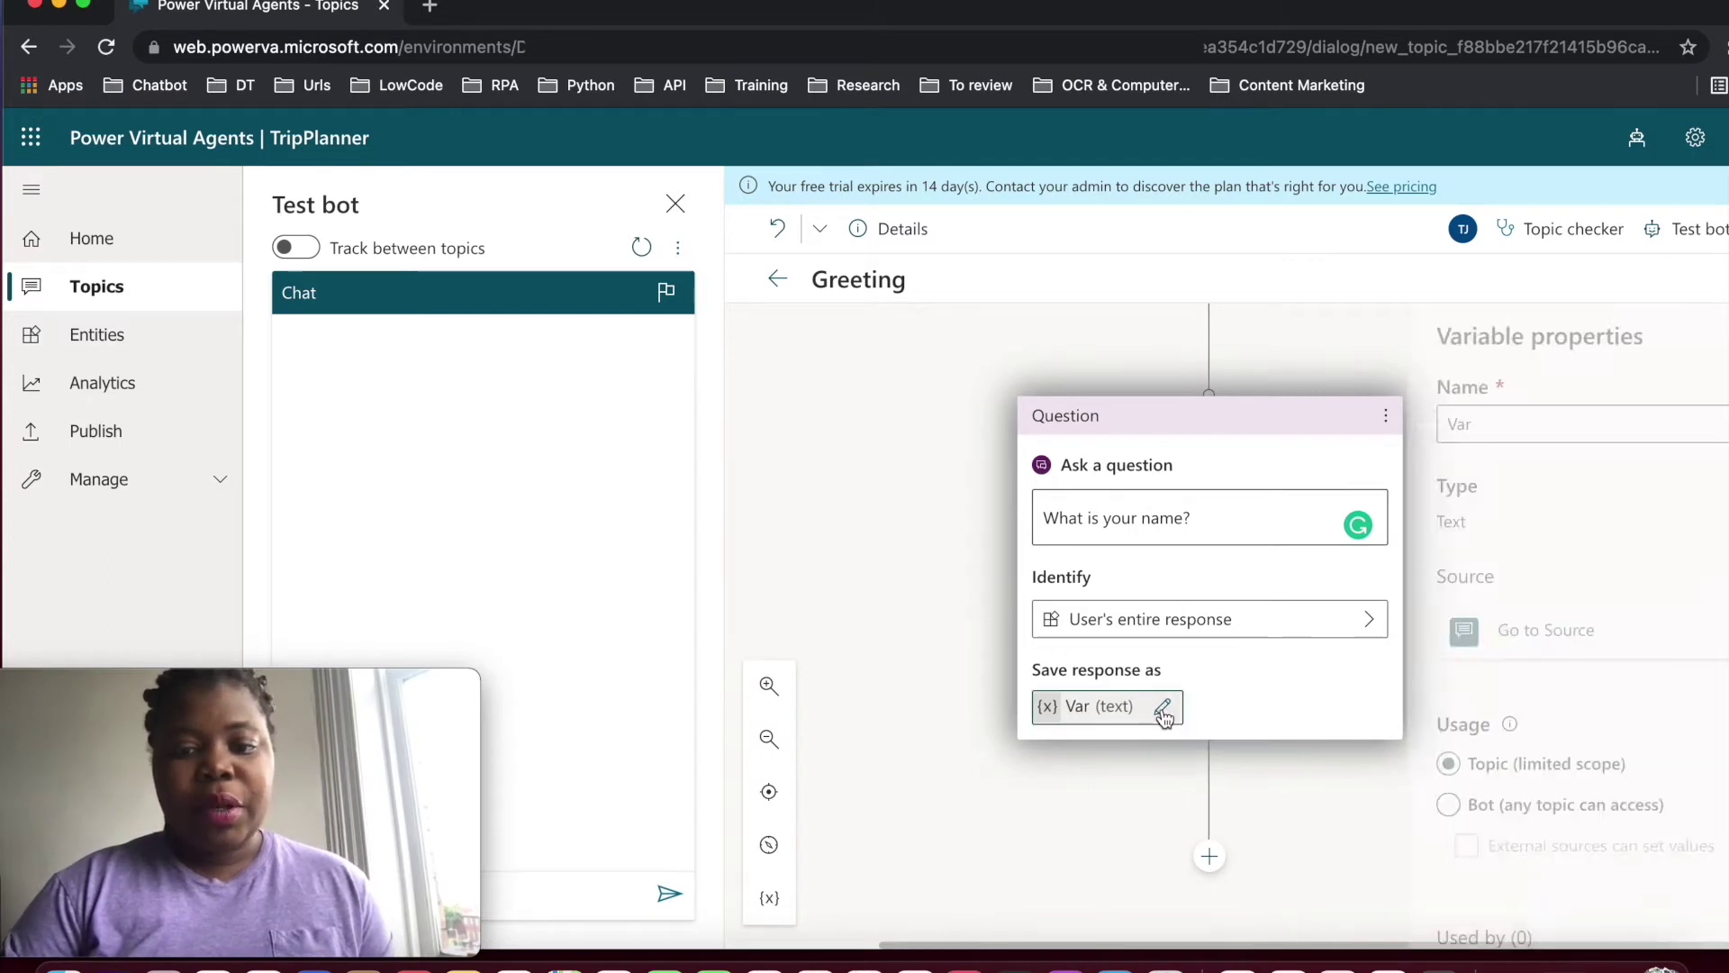
double_click(1434, 427)
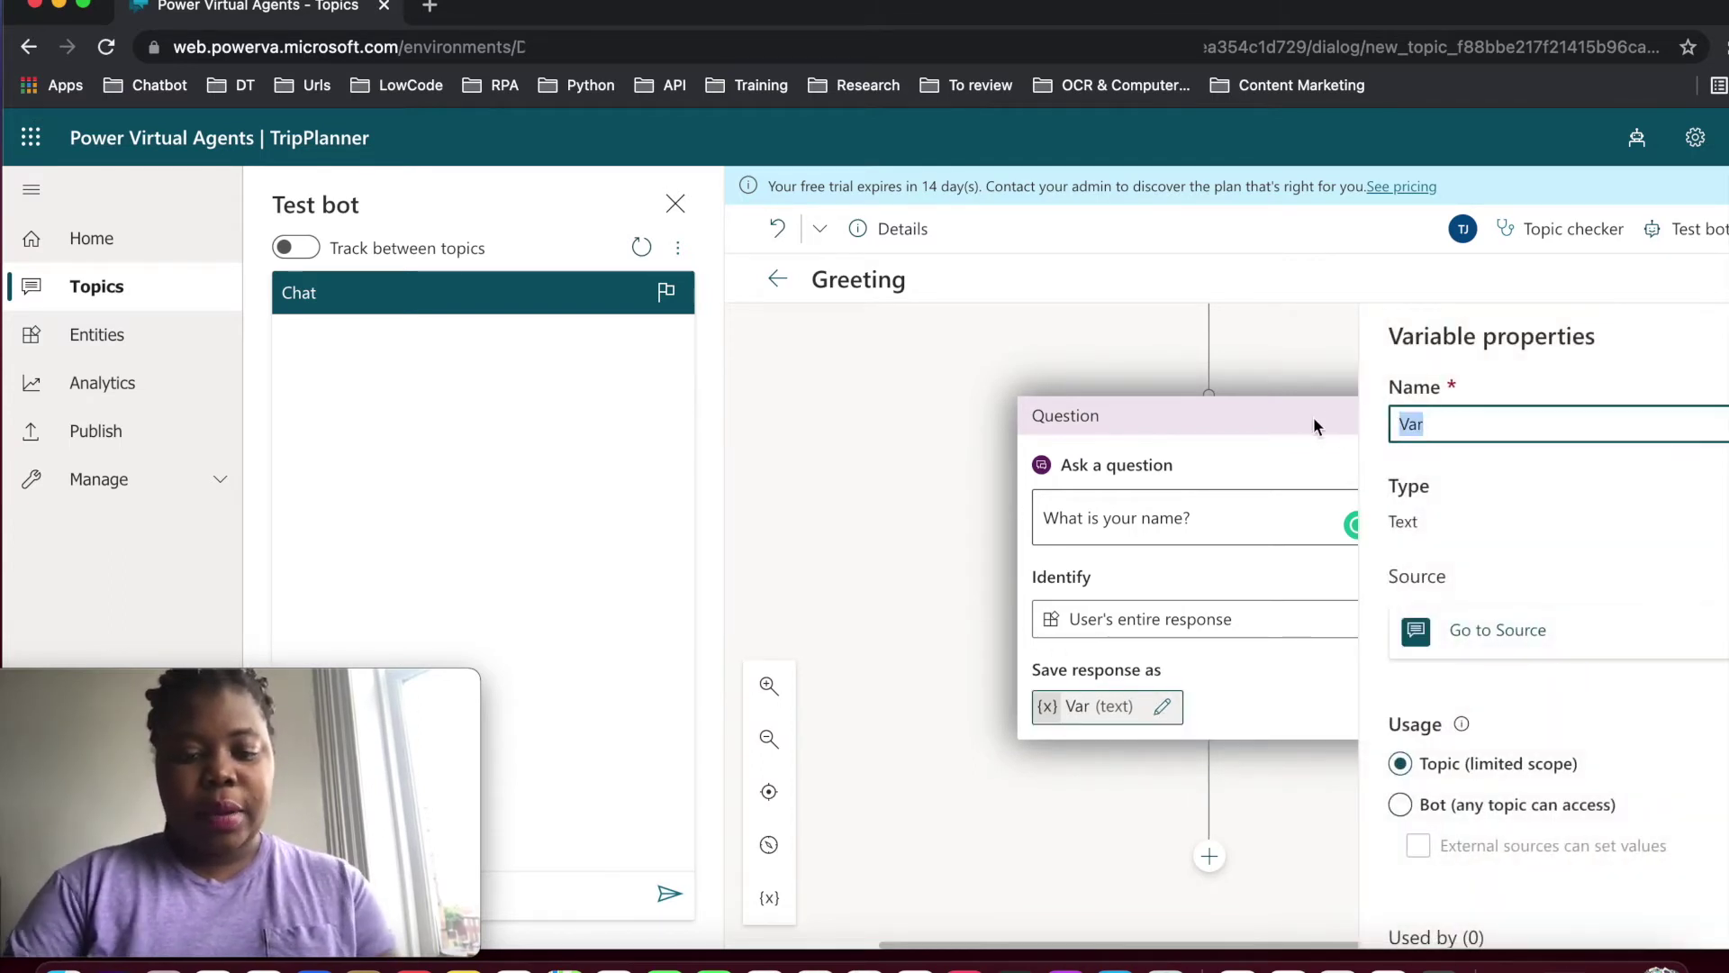
text(Username)
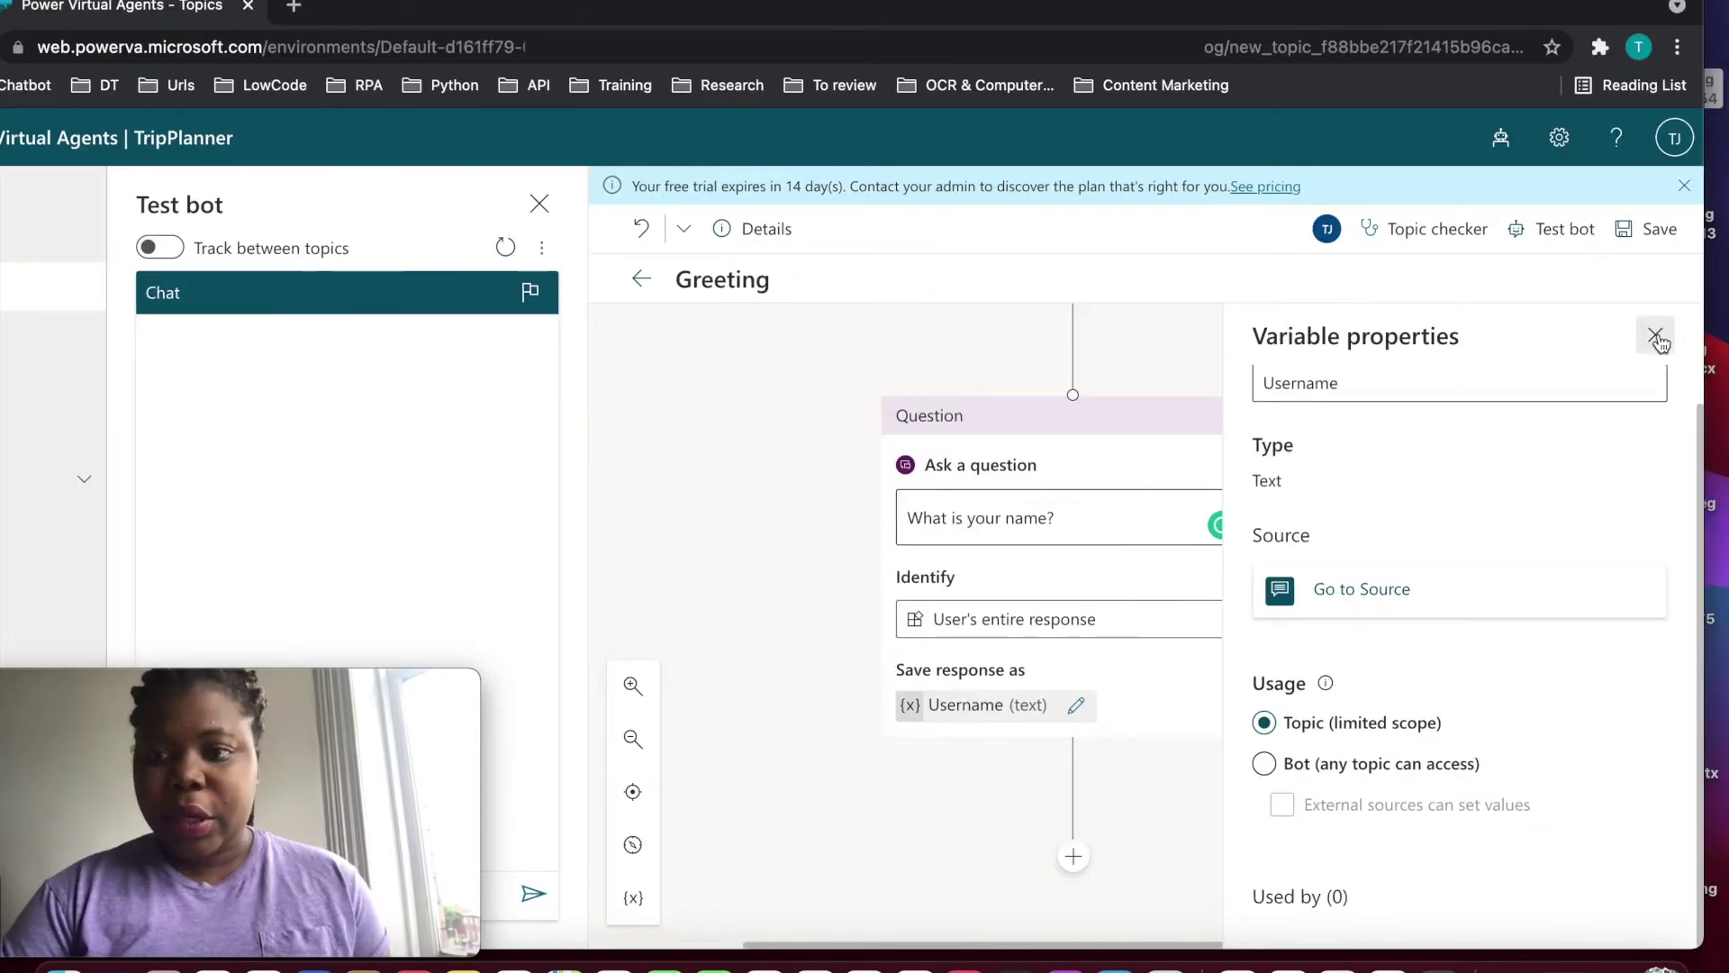
click(1655, 336)
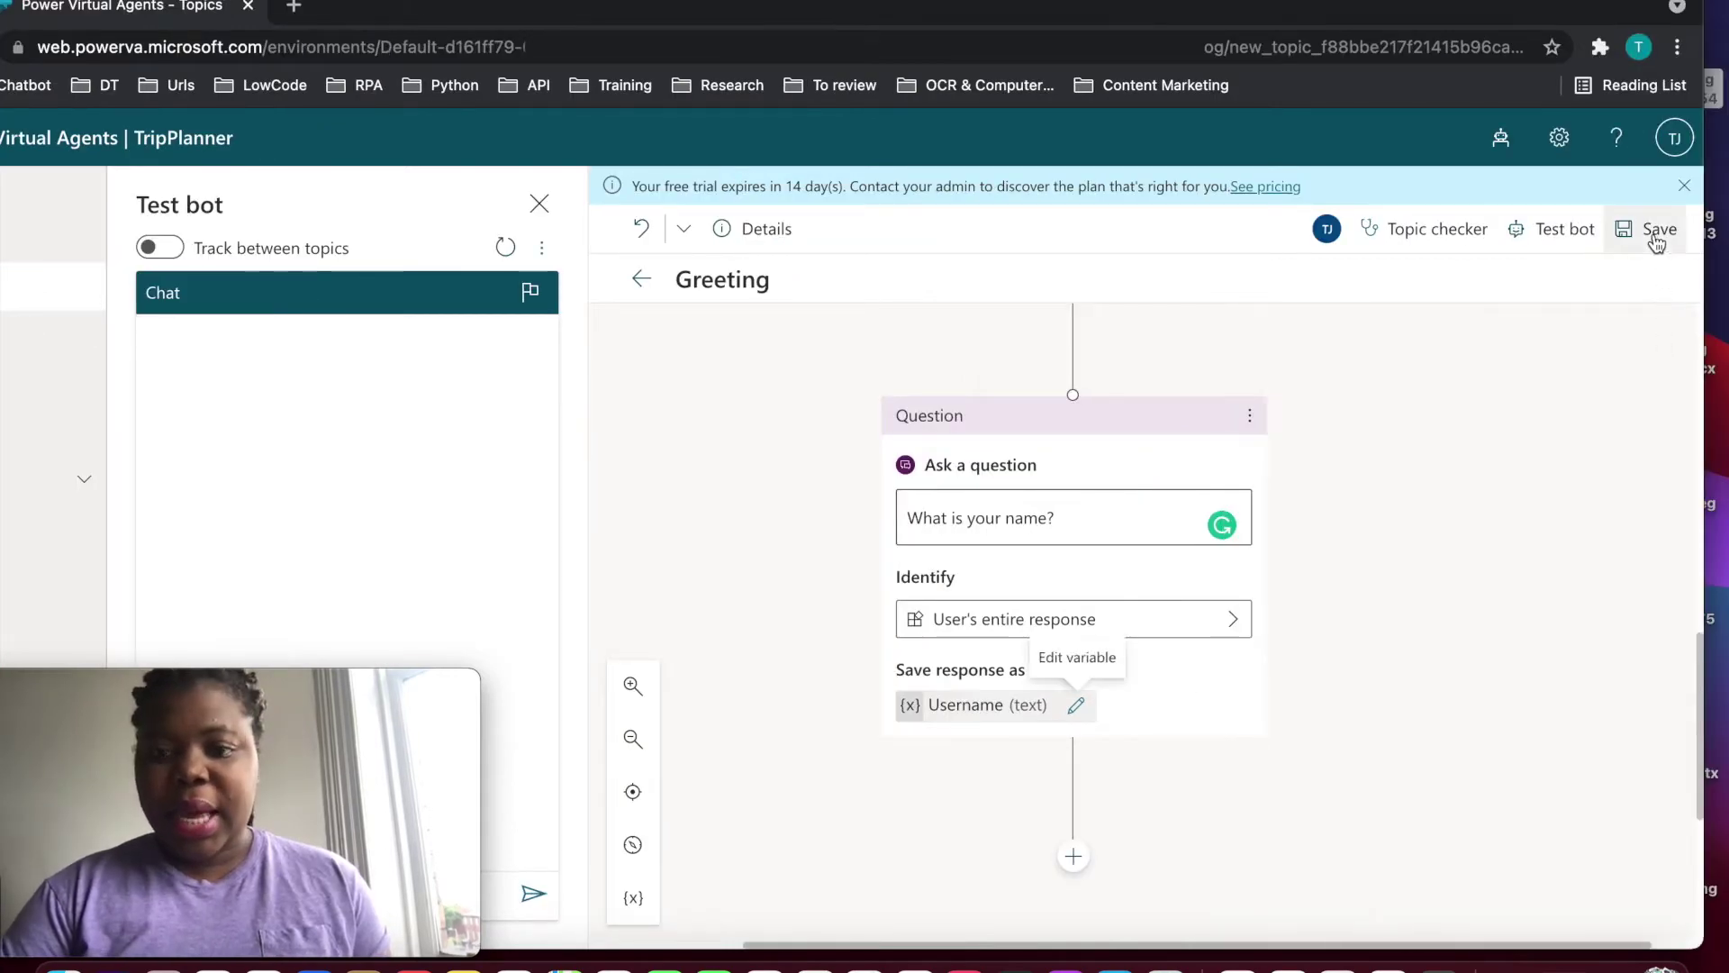
Save the Greeting topic and restart the test bot conversation
click(1653, 231)
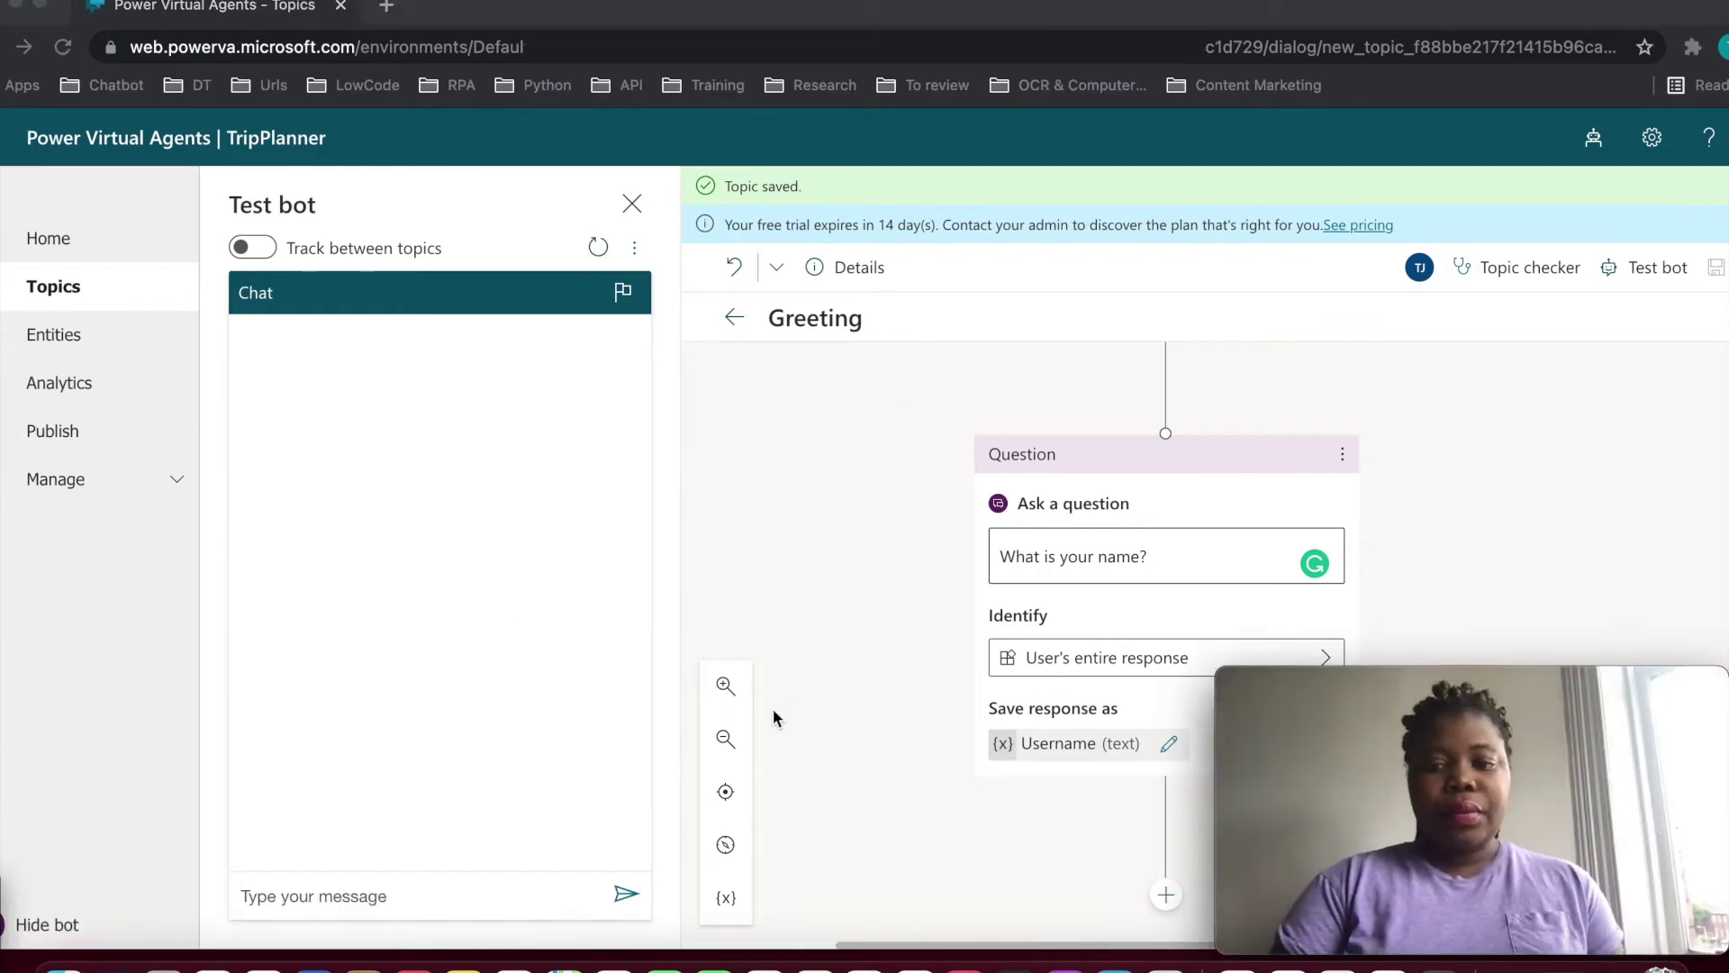
click(478, 903)
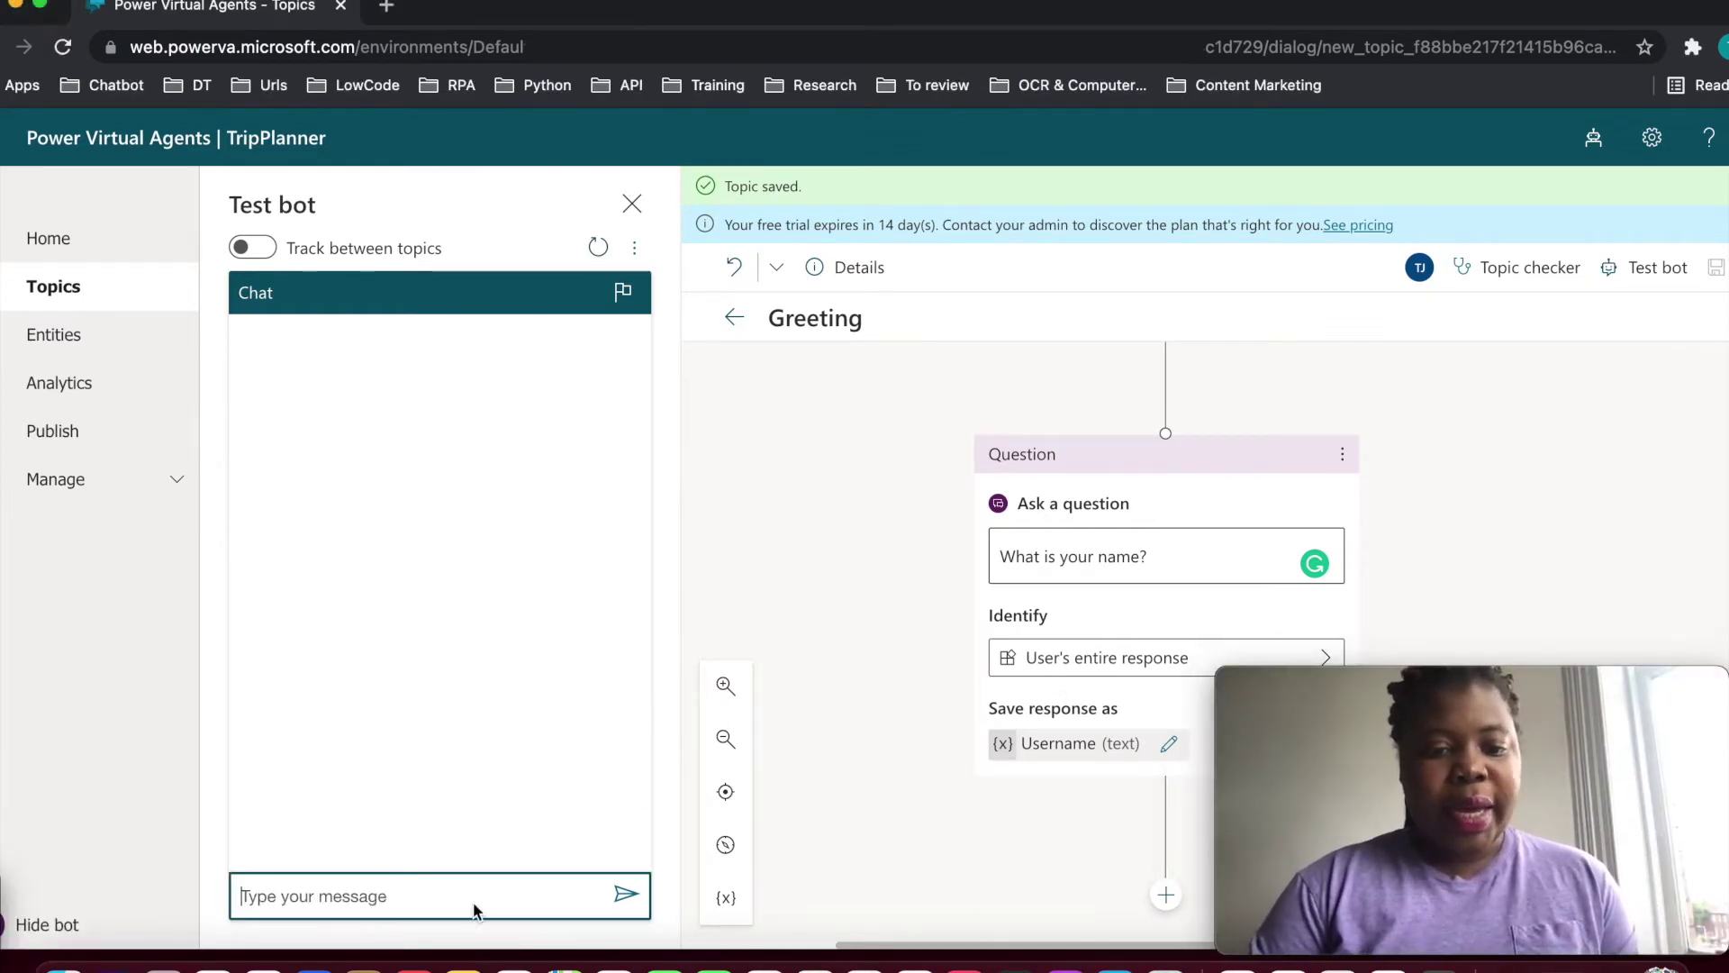
click(598, 248)
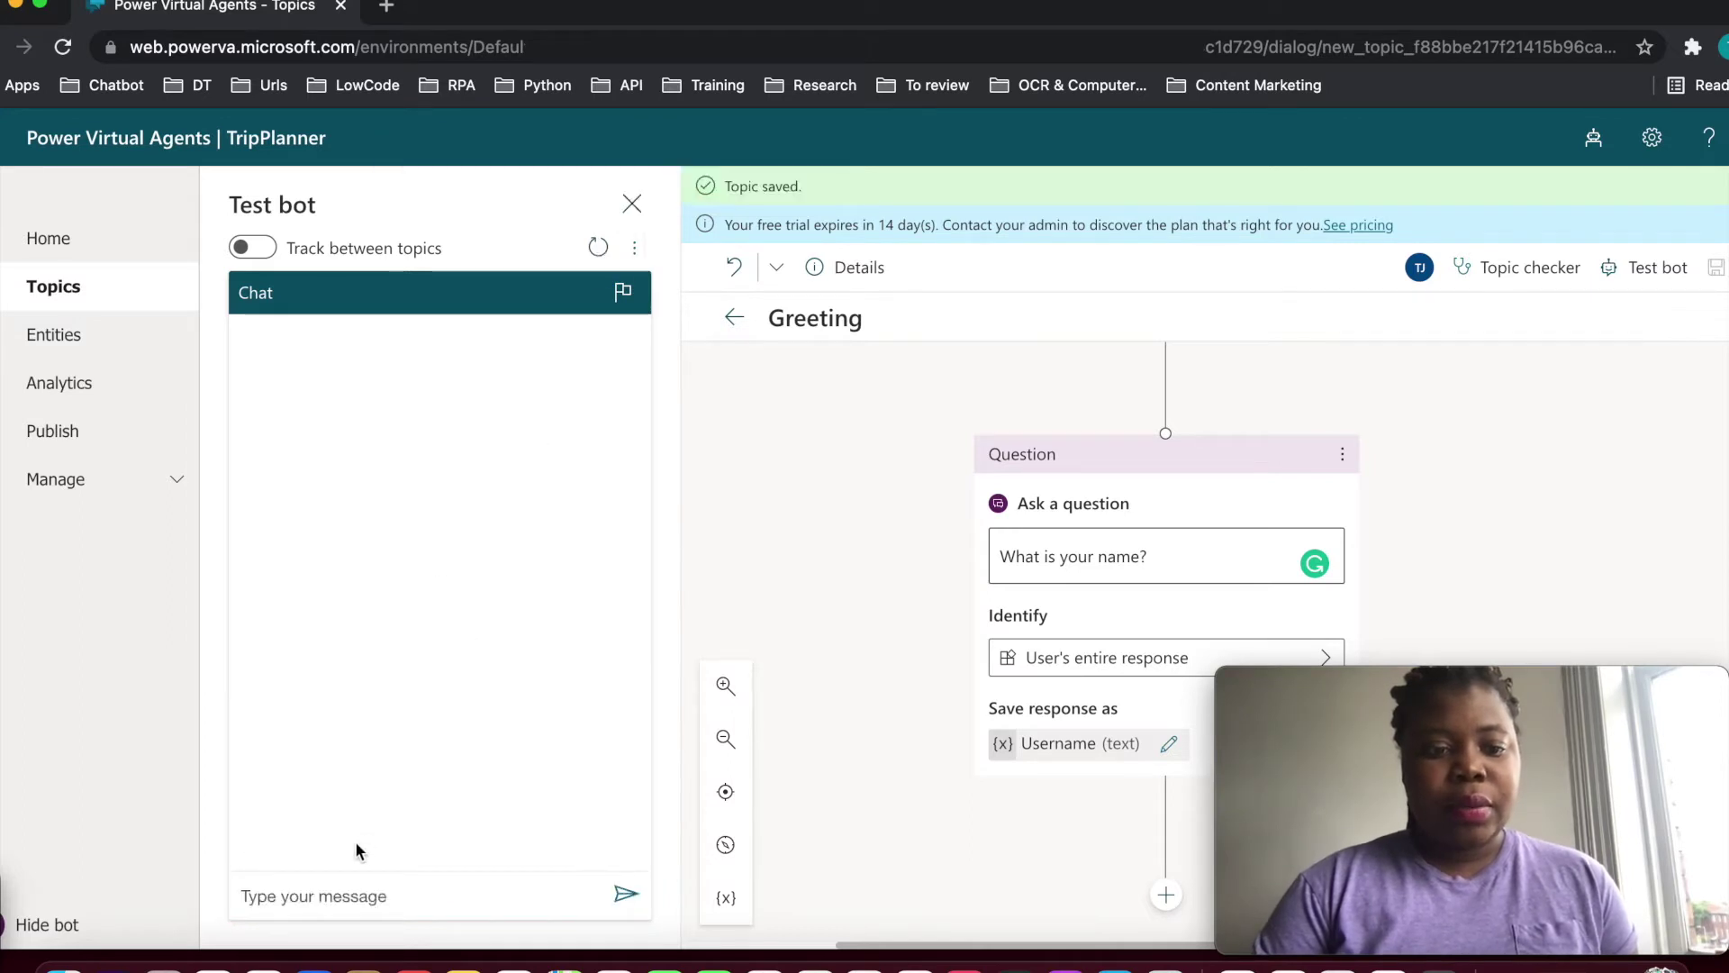
Send 'Howdy?' in the test chat, then reply with a name
click(300, 898)
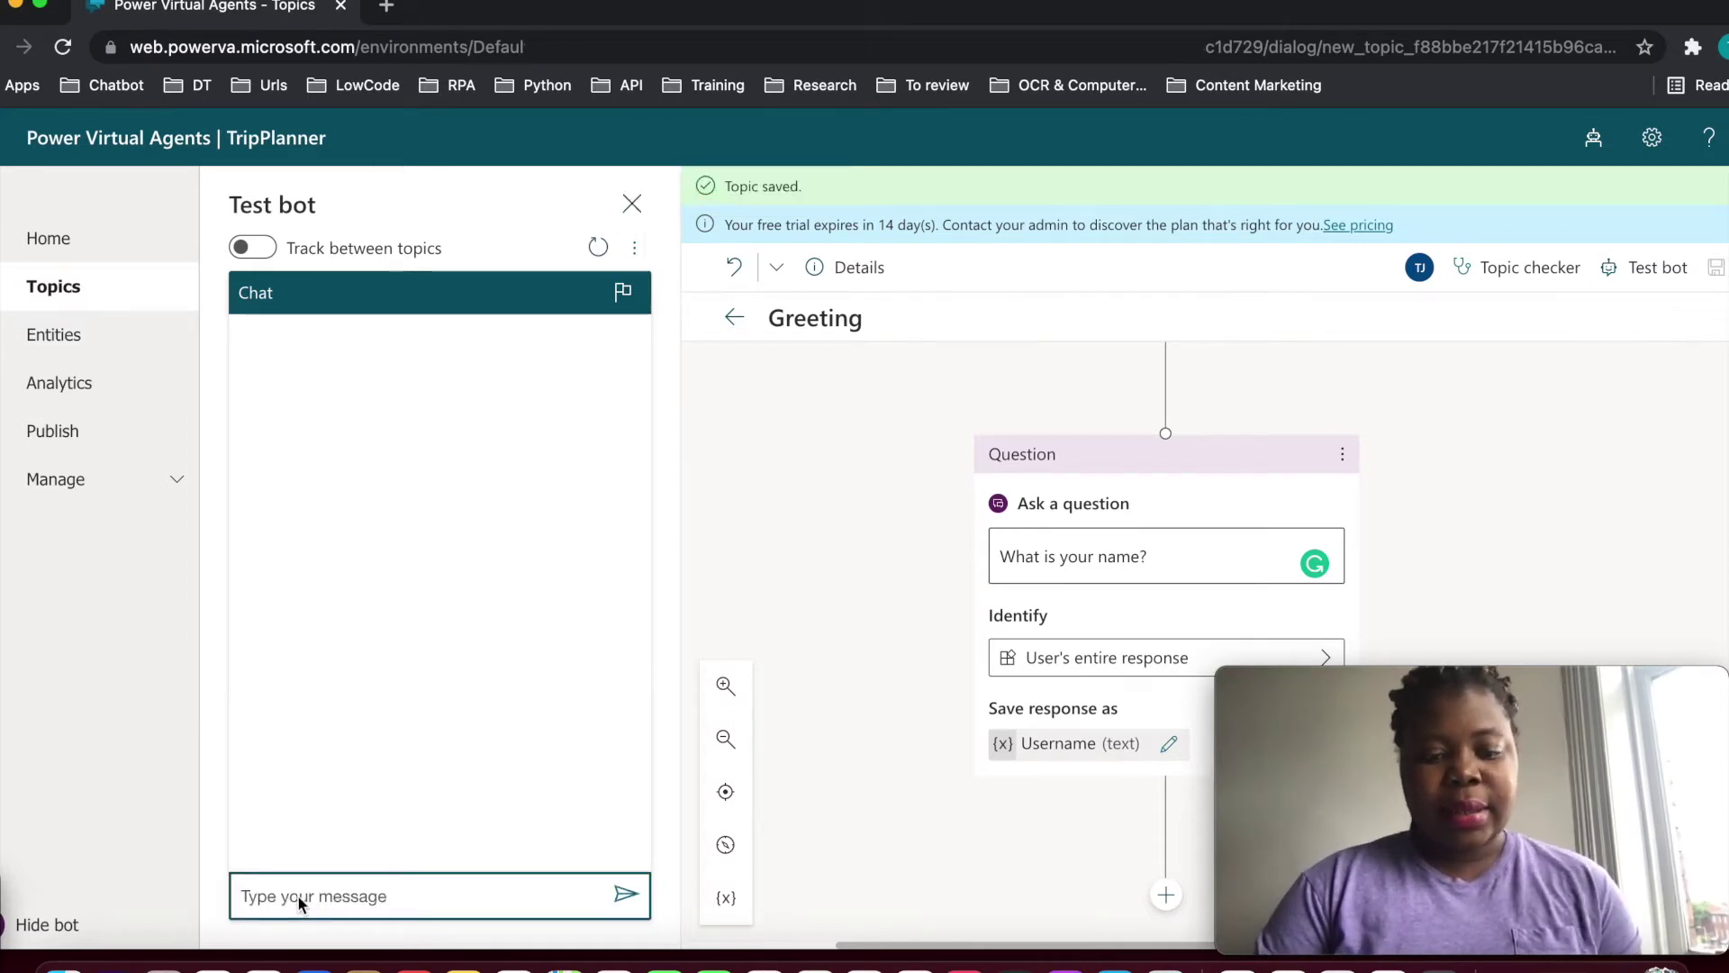
text(Howdy?)
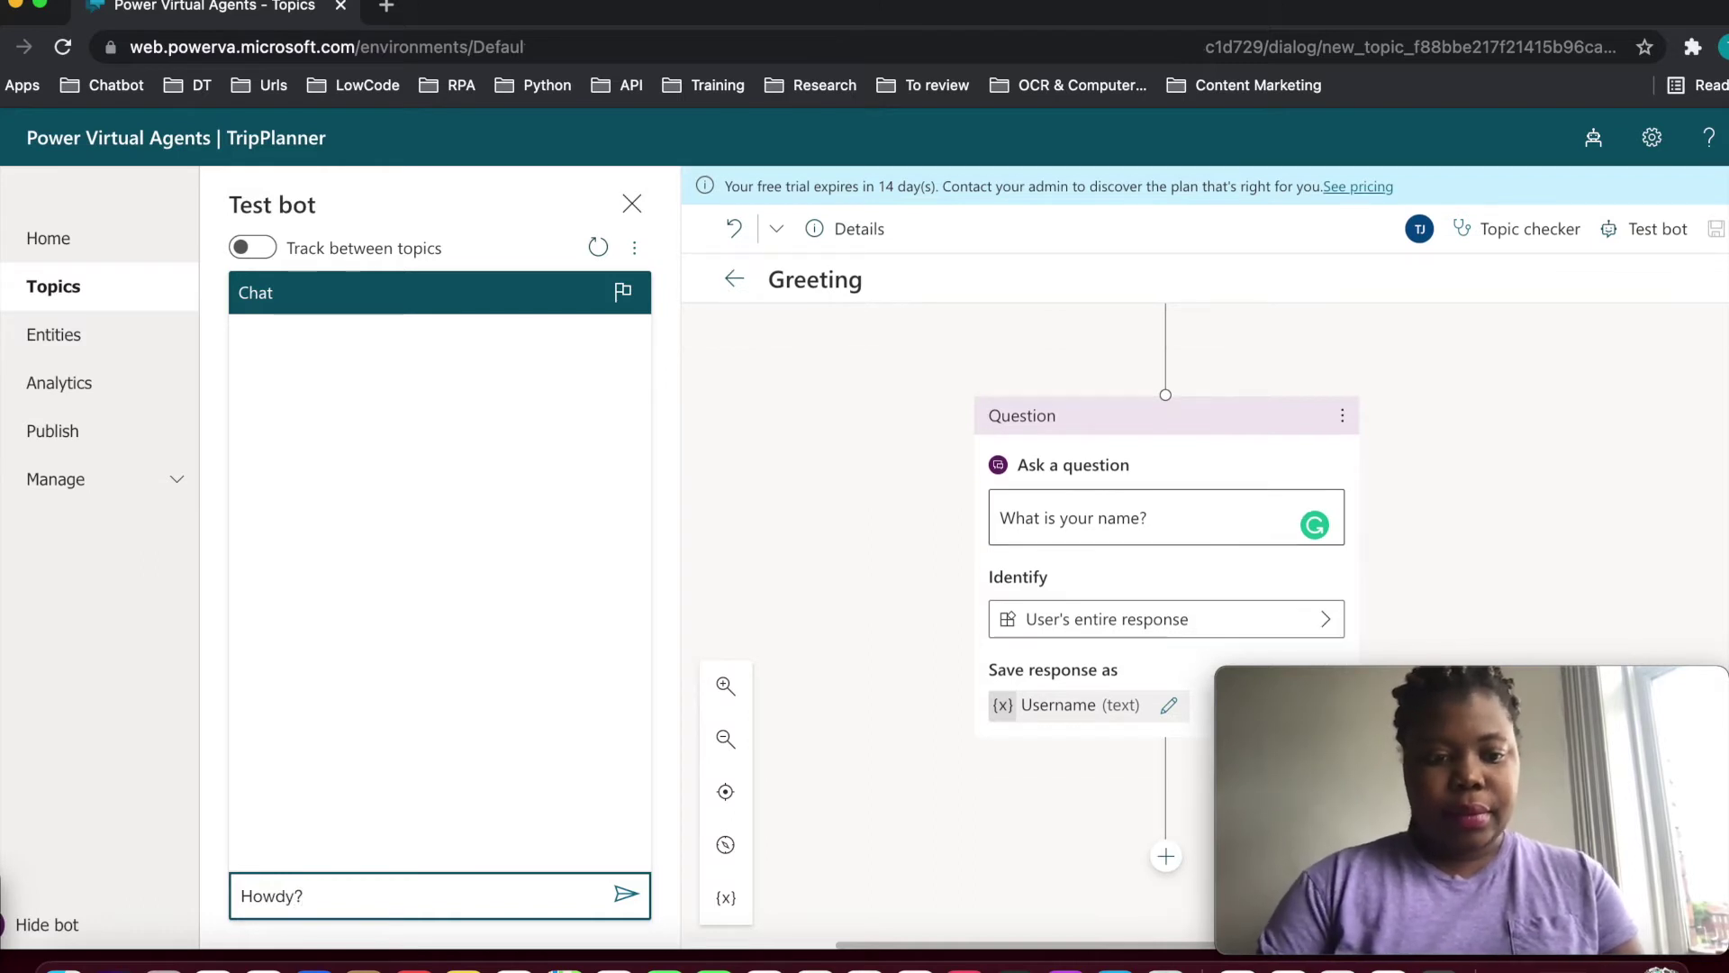
key(Return)
text(T)
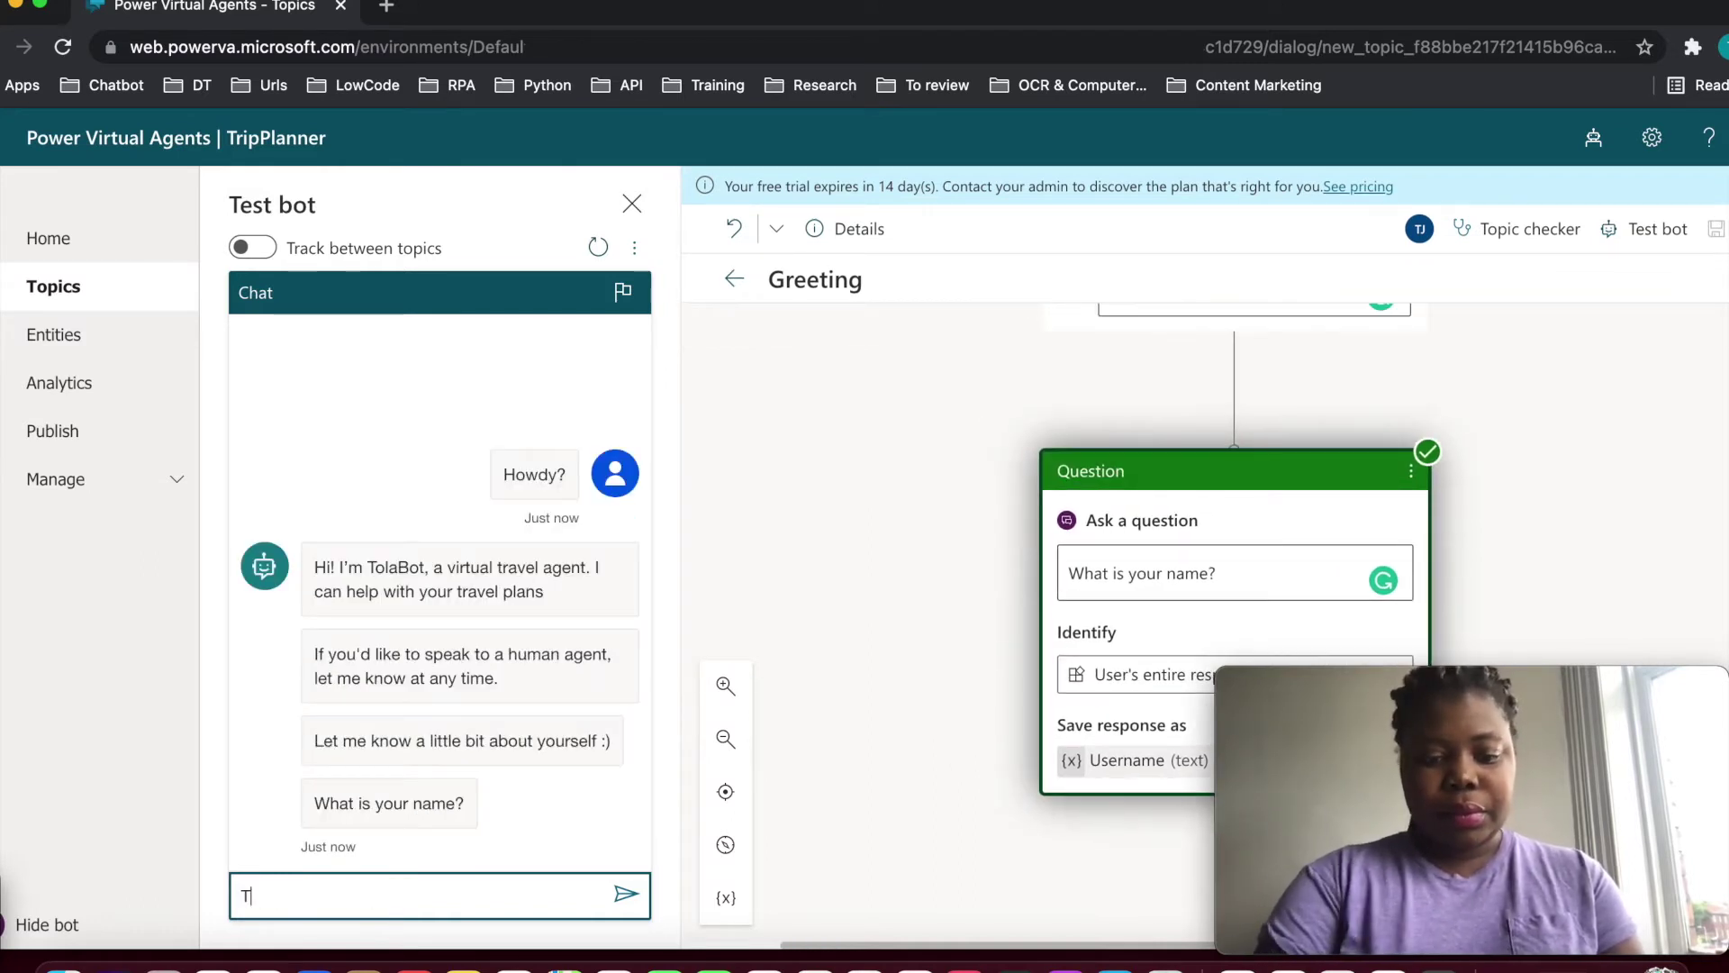
text(olani)
key(Return)
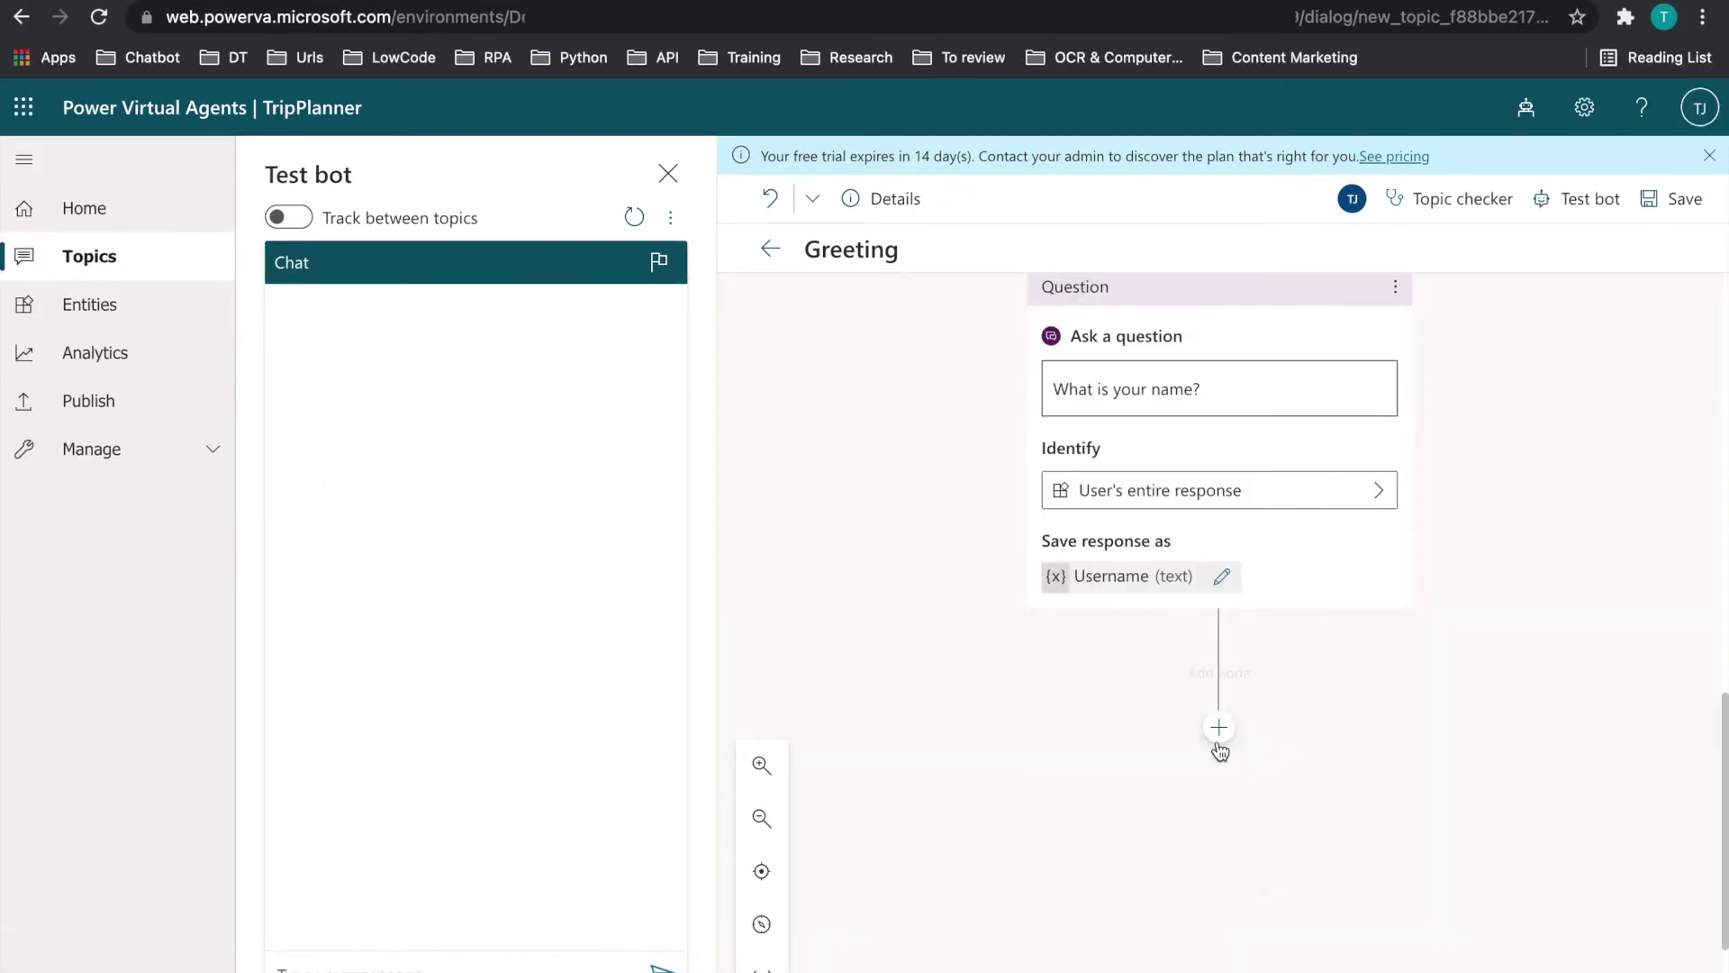
Add a condition after the question checking whether Username equals 'agent'
click(1217, 728)
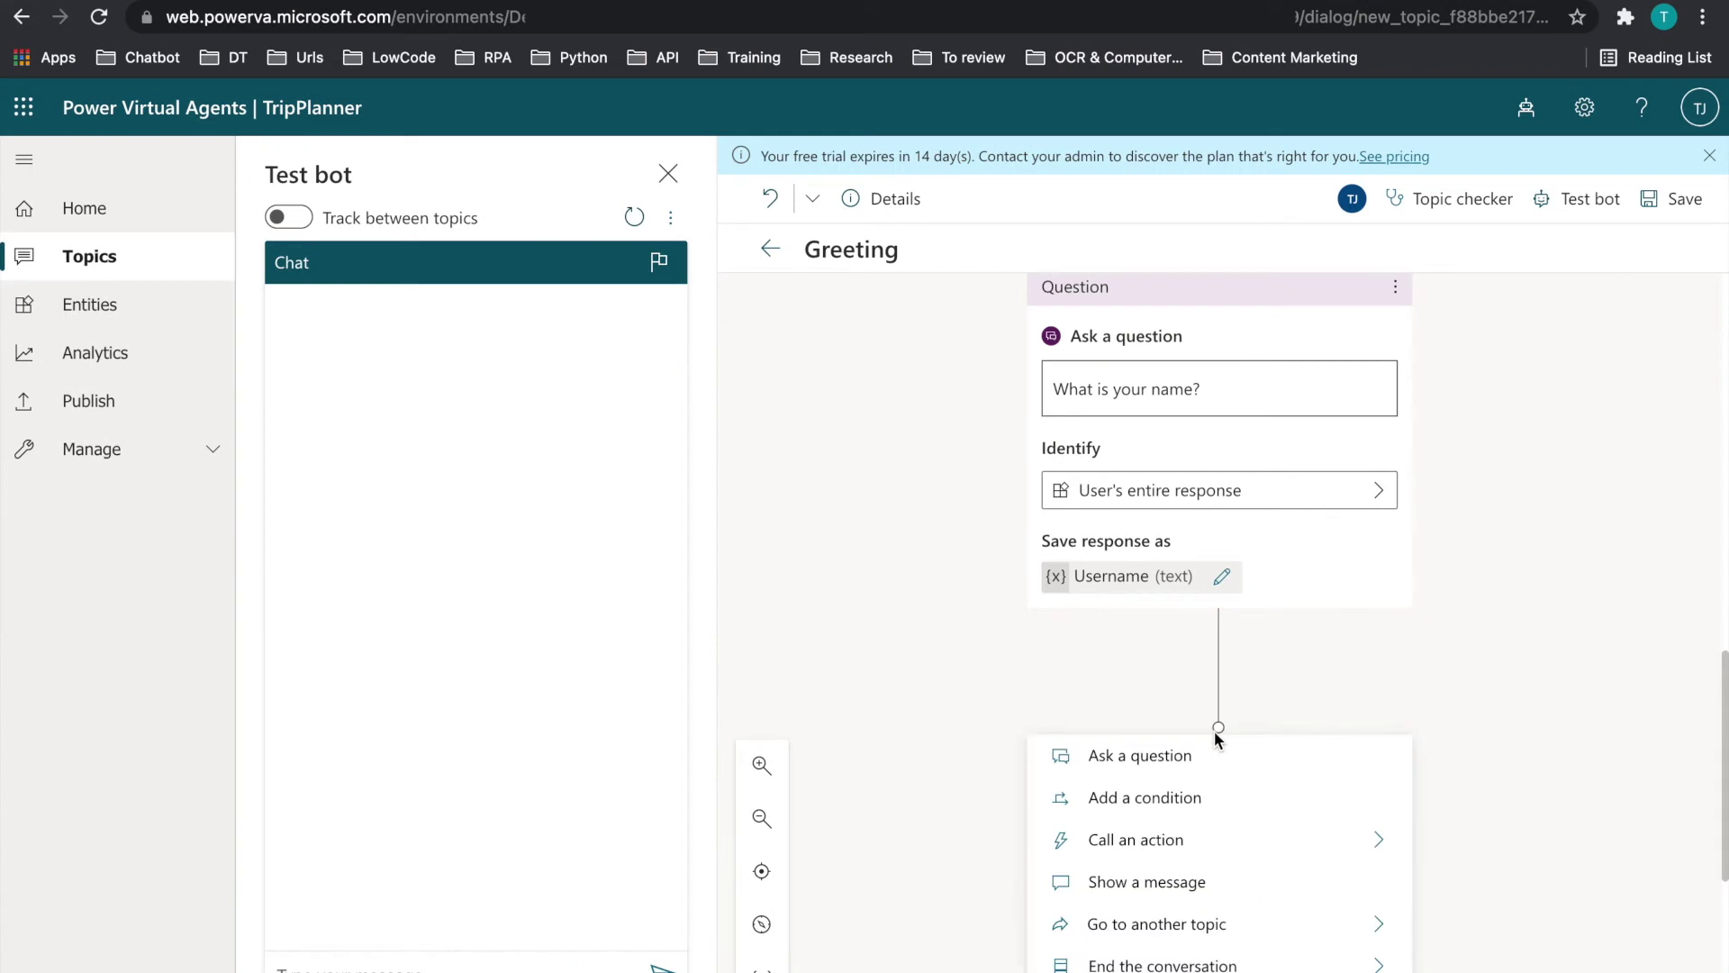
click(1190, 801)
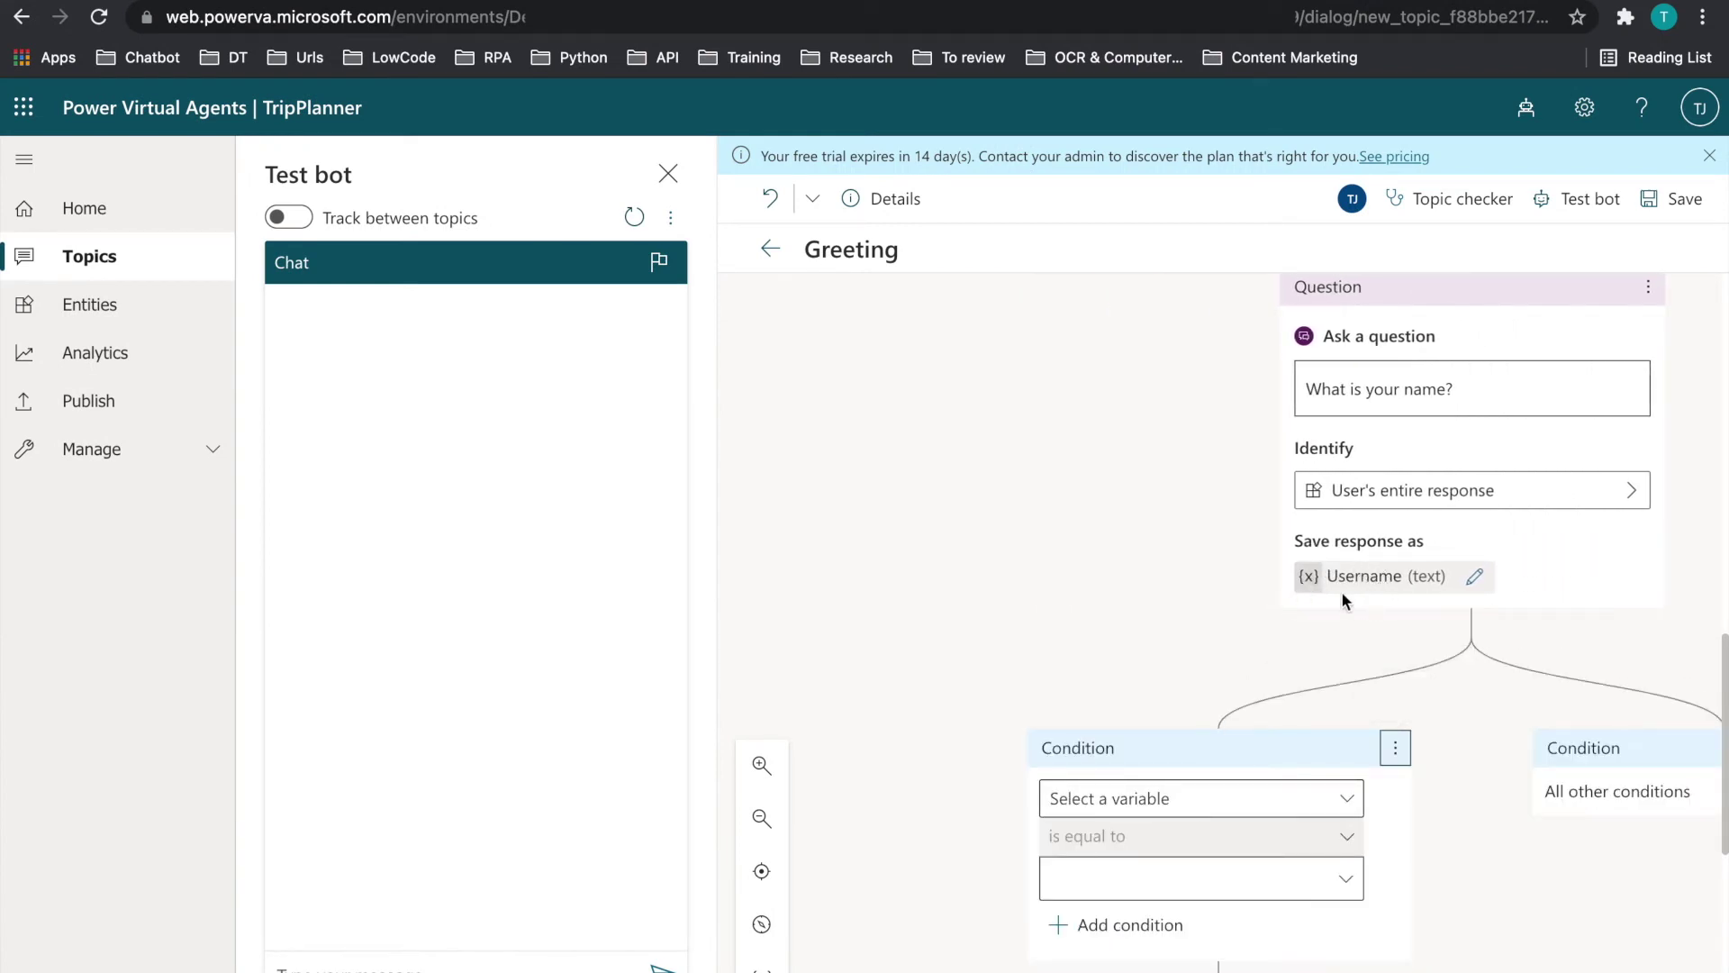
click(1141, 811)
click(1113, 843)
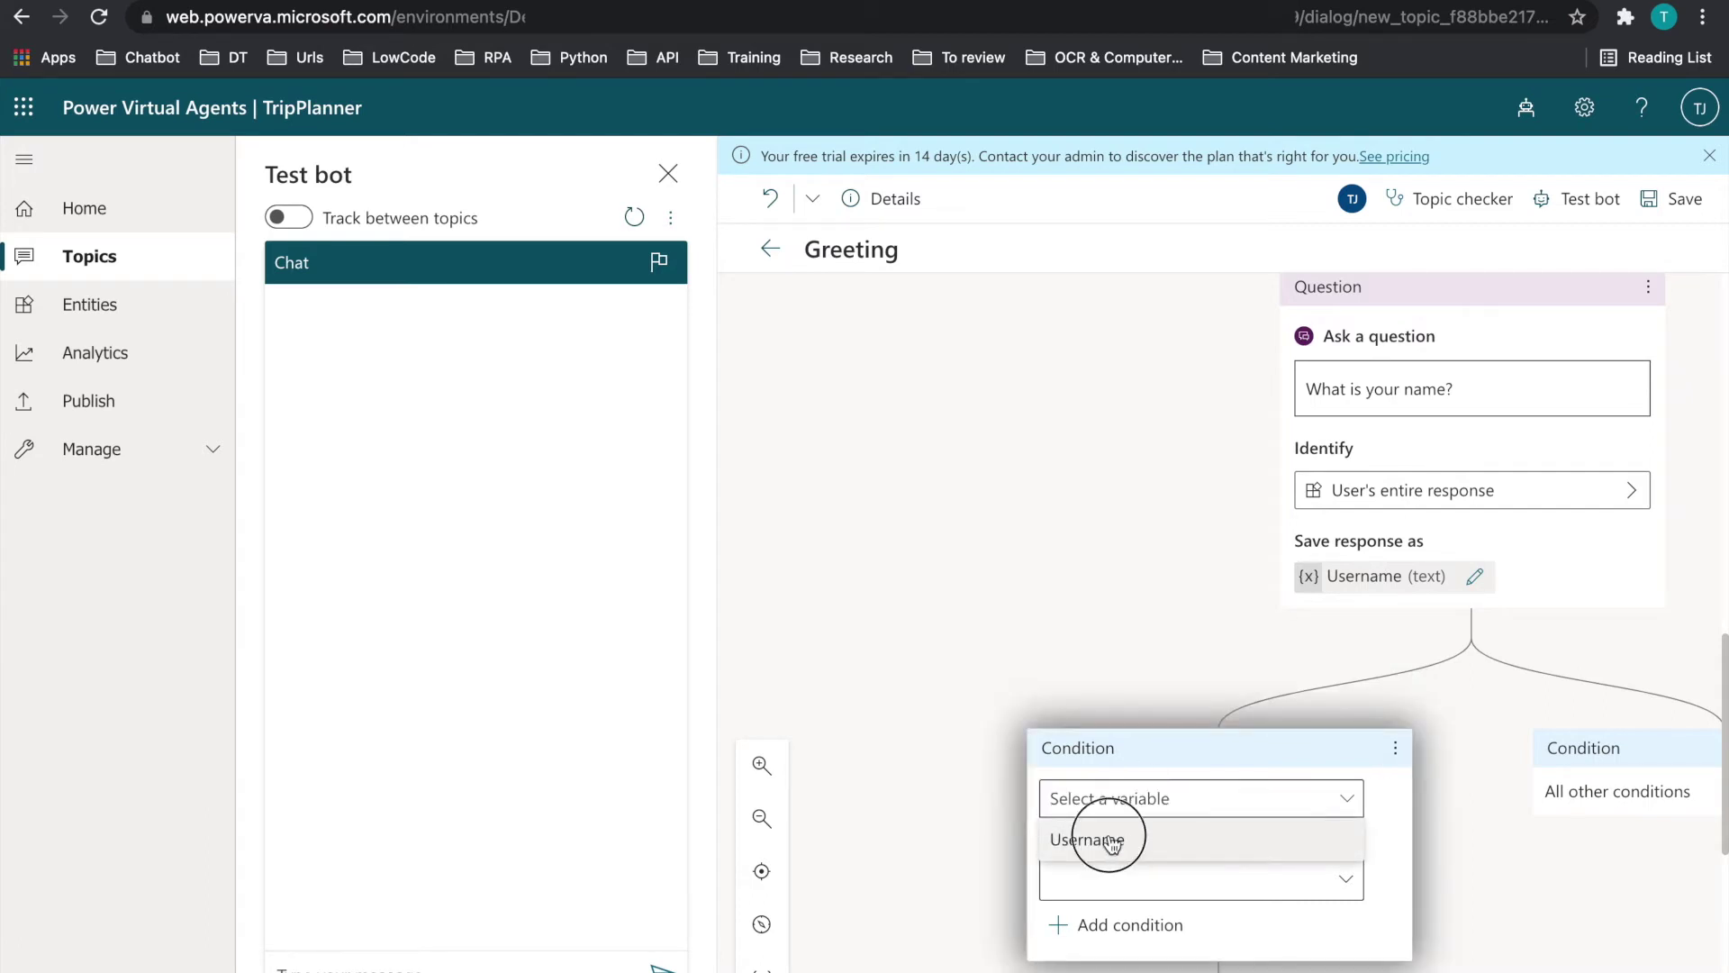
click(1095, 881)
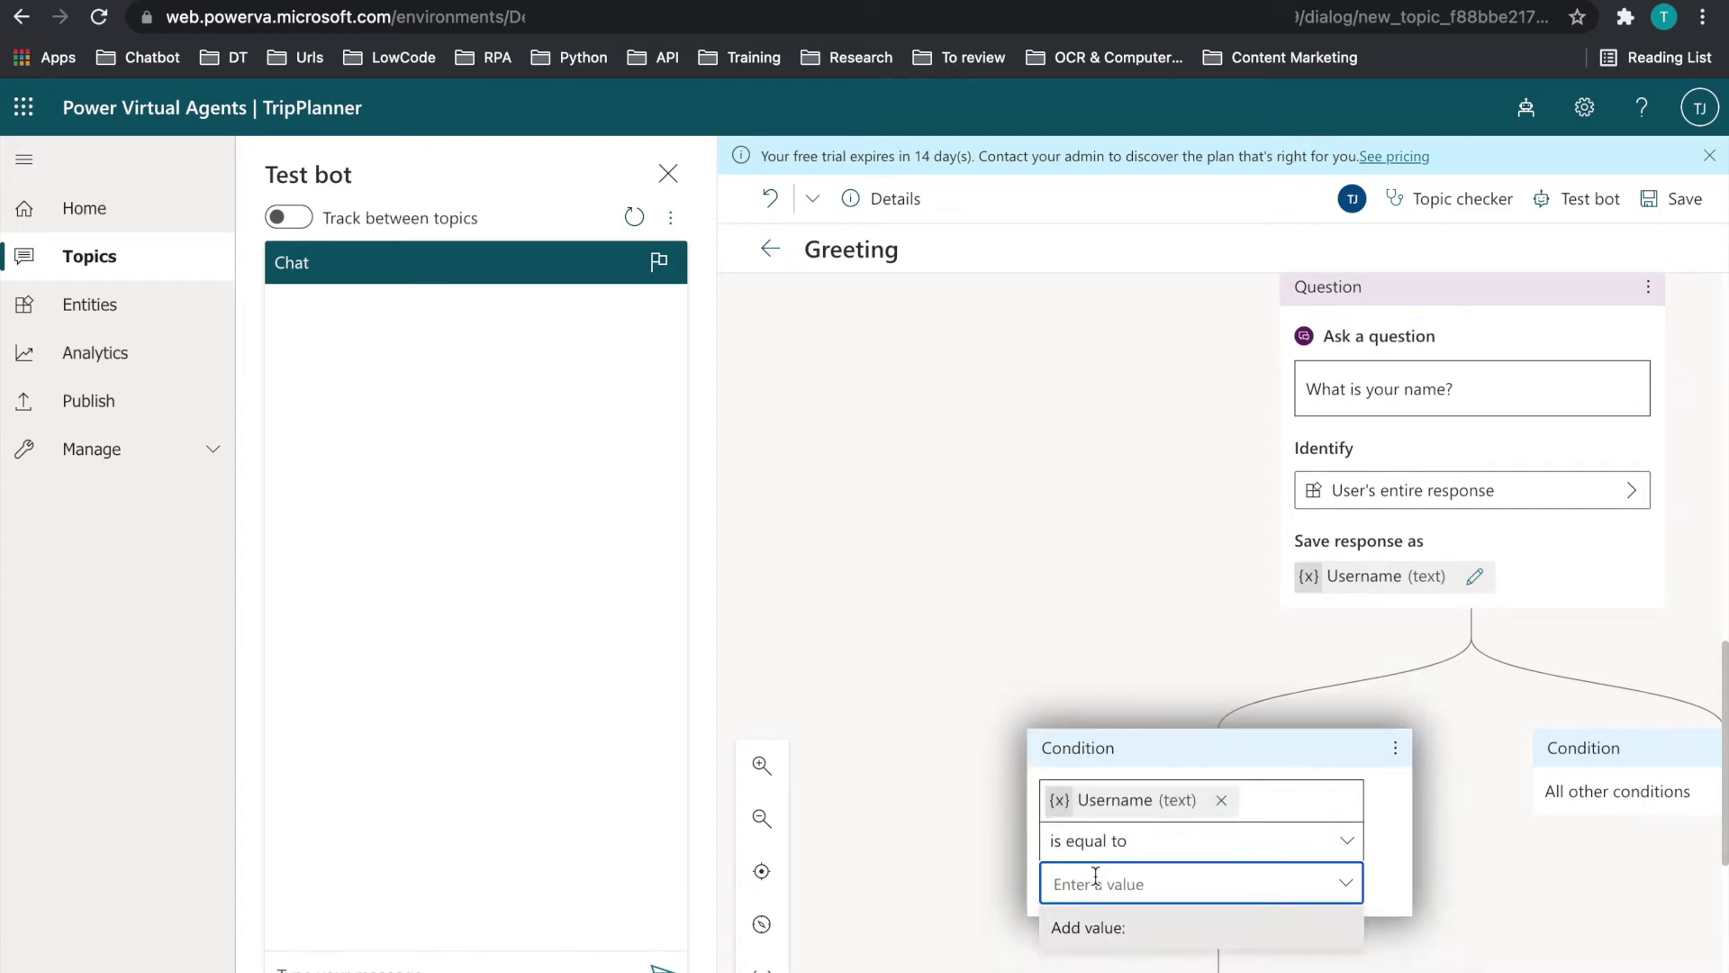
text(agen)
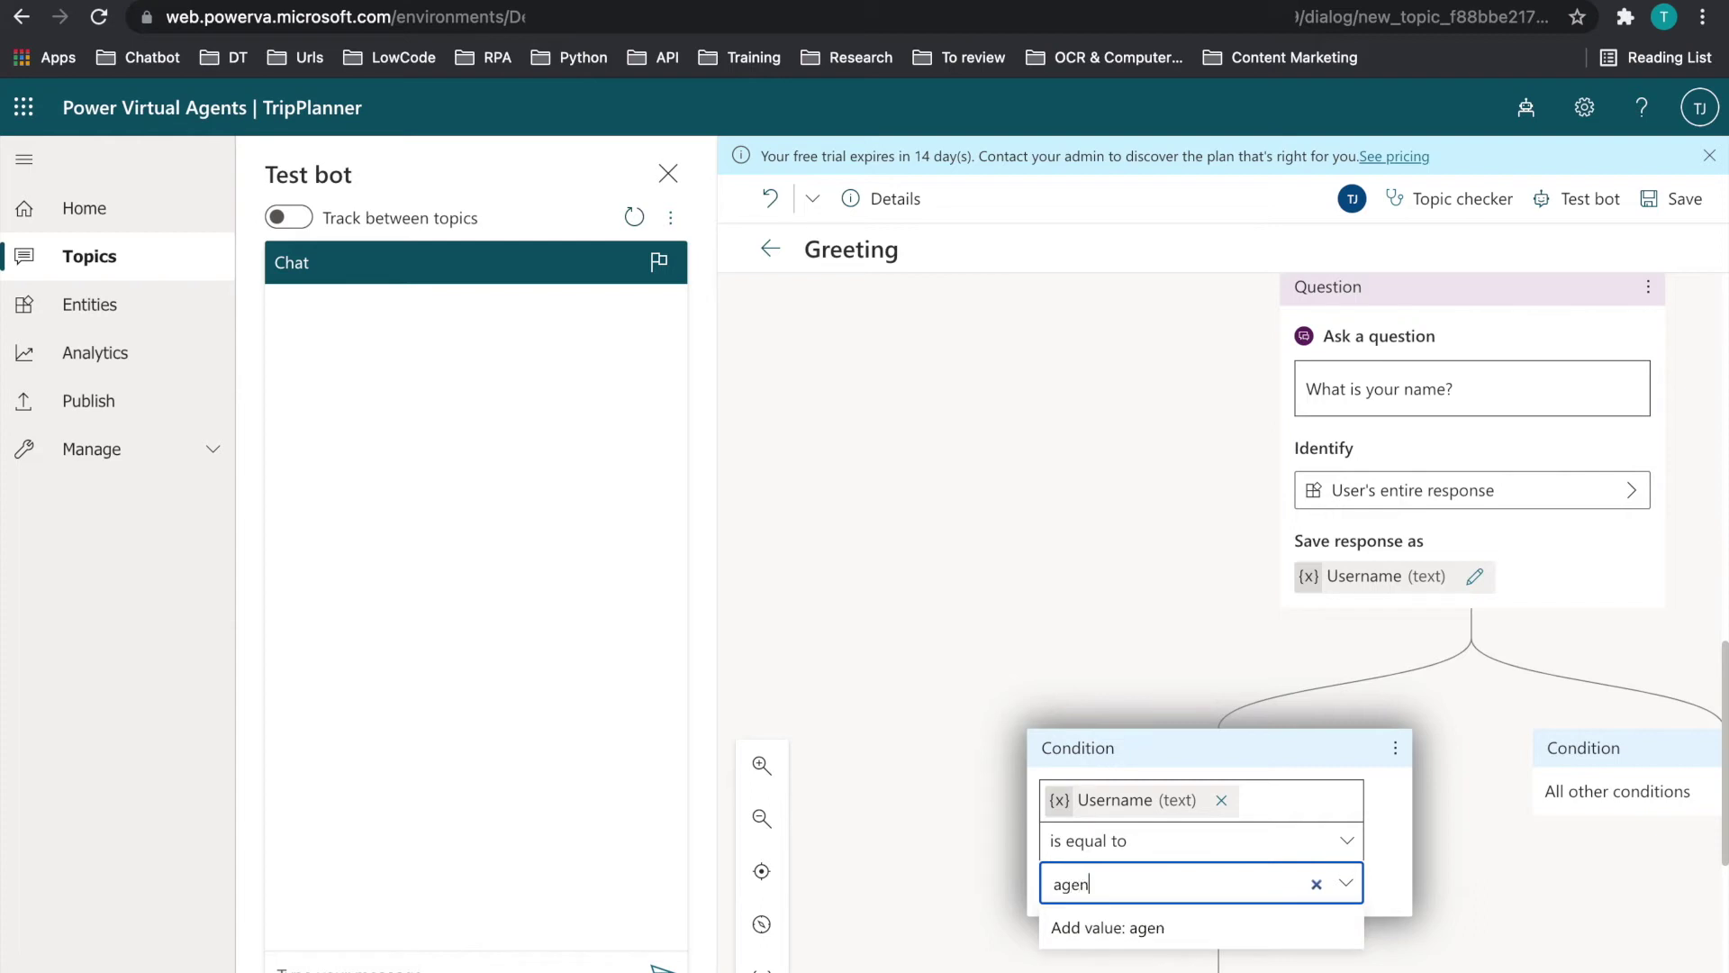
text(t)
Redirect the 'agent' branch to the Escalate topic
scroll(1144, 863, right, 3)
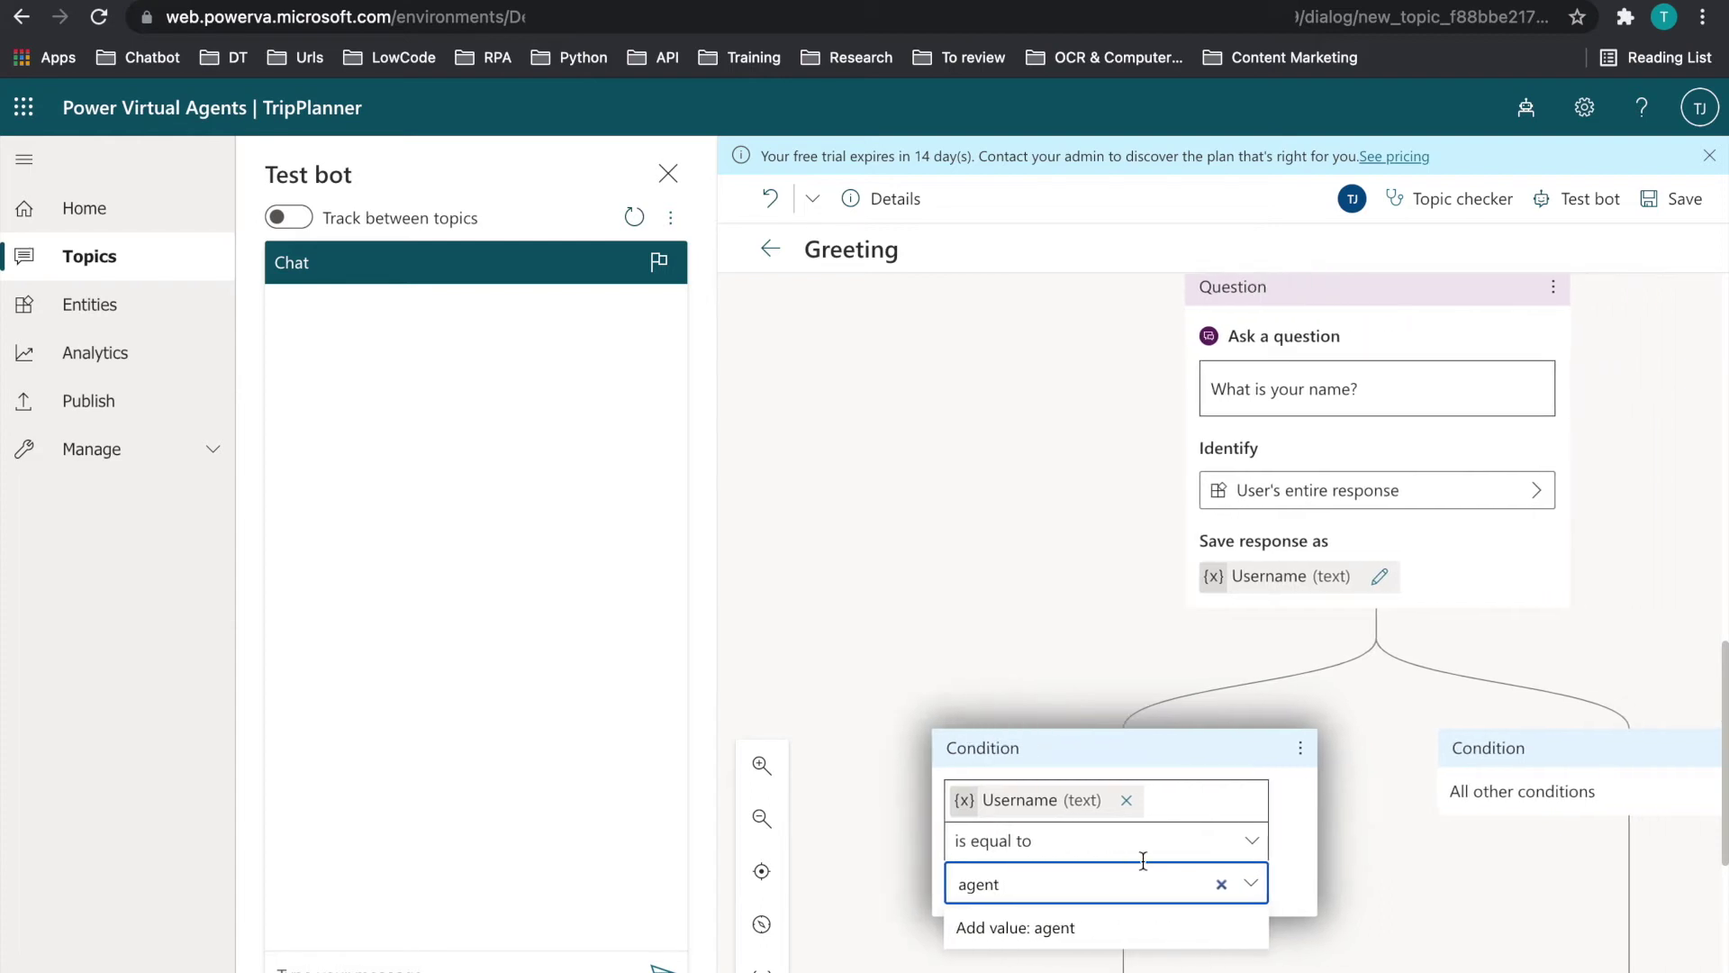
scroll(1260, 829, down, 3)
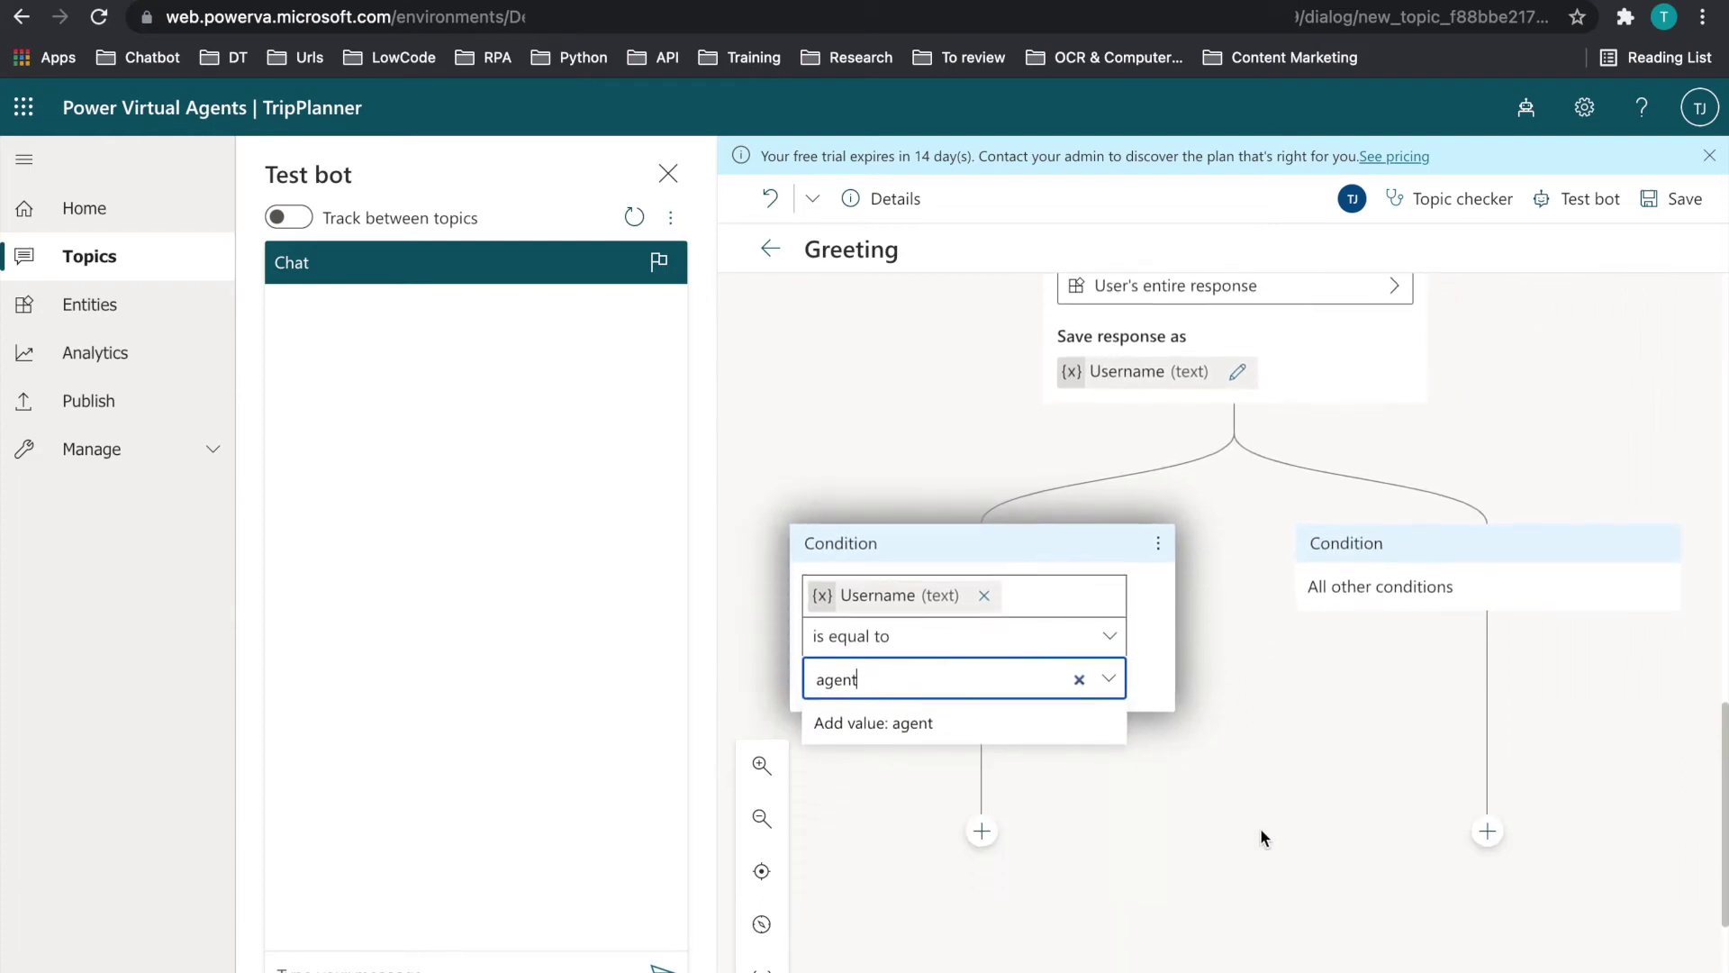
click(981, 820)
scroll(984, 892, down, 2)
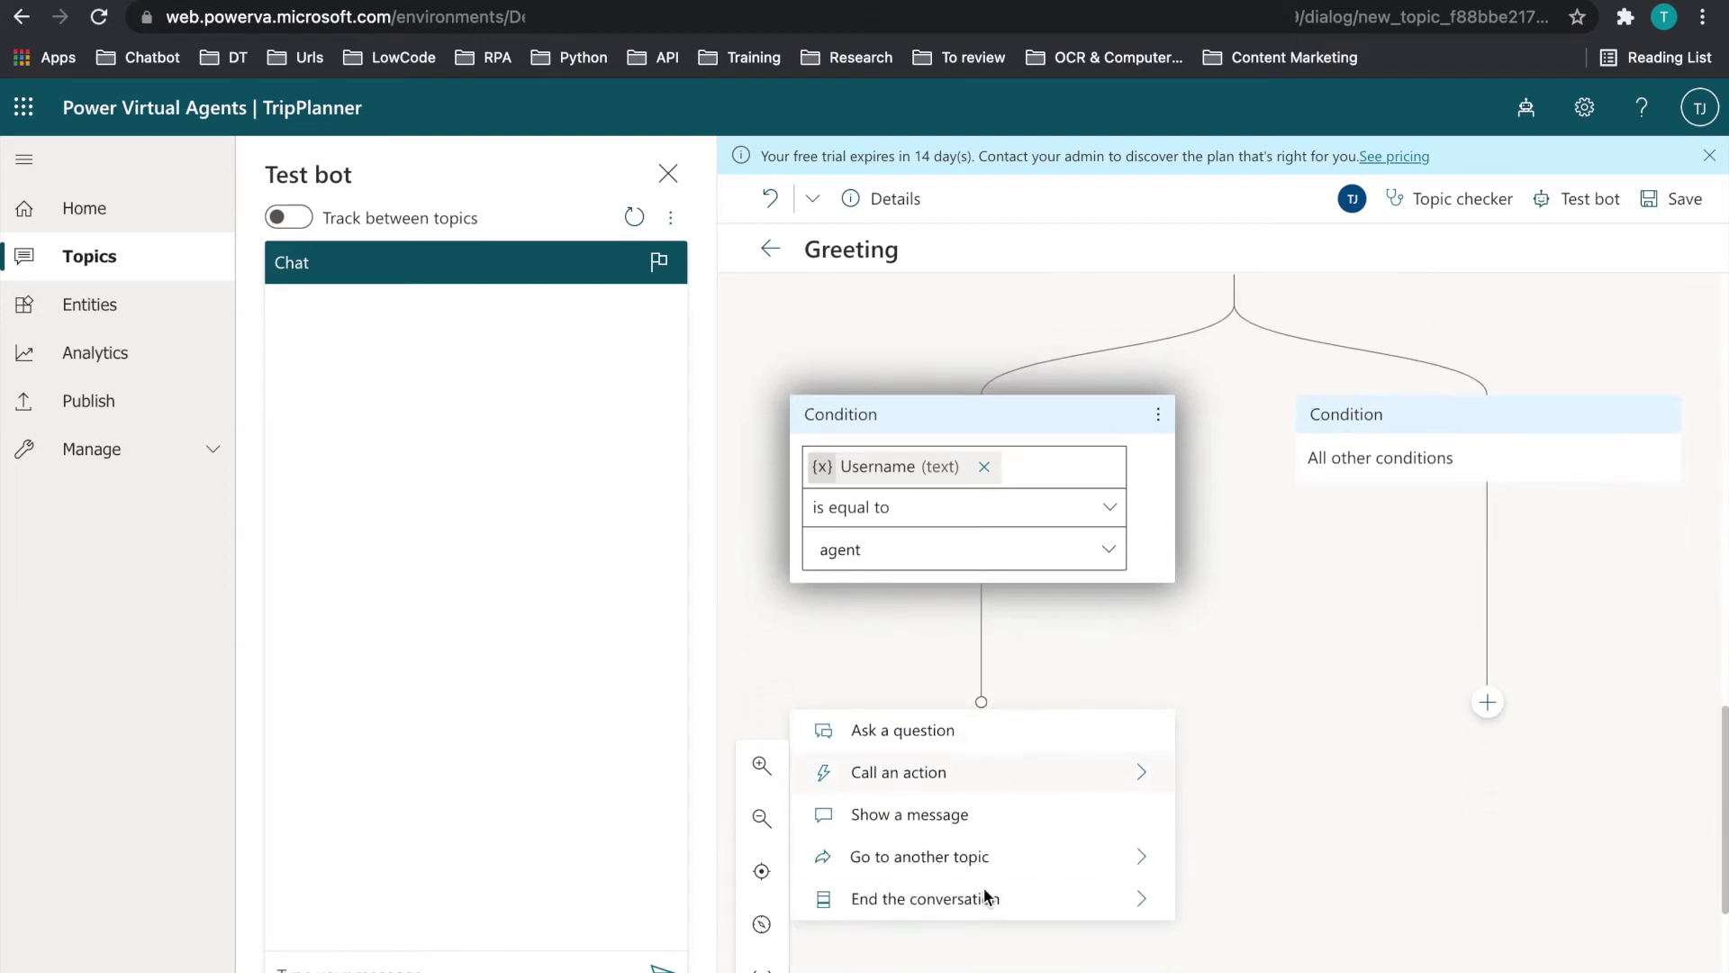
mouse_move(988, 898)
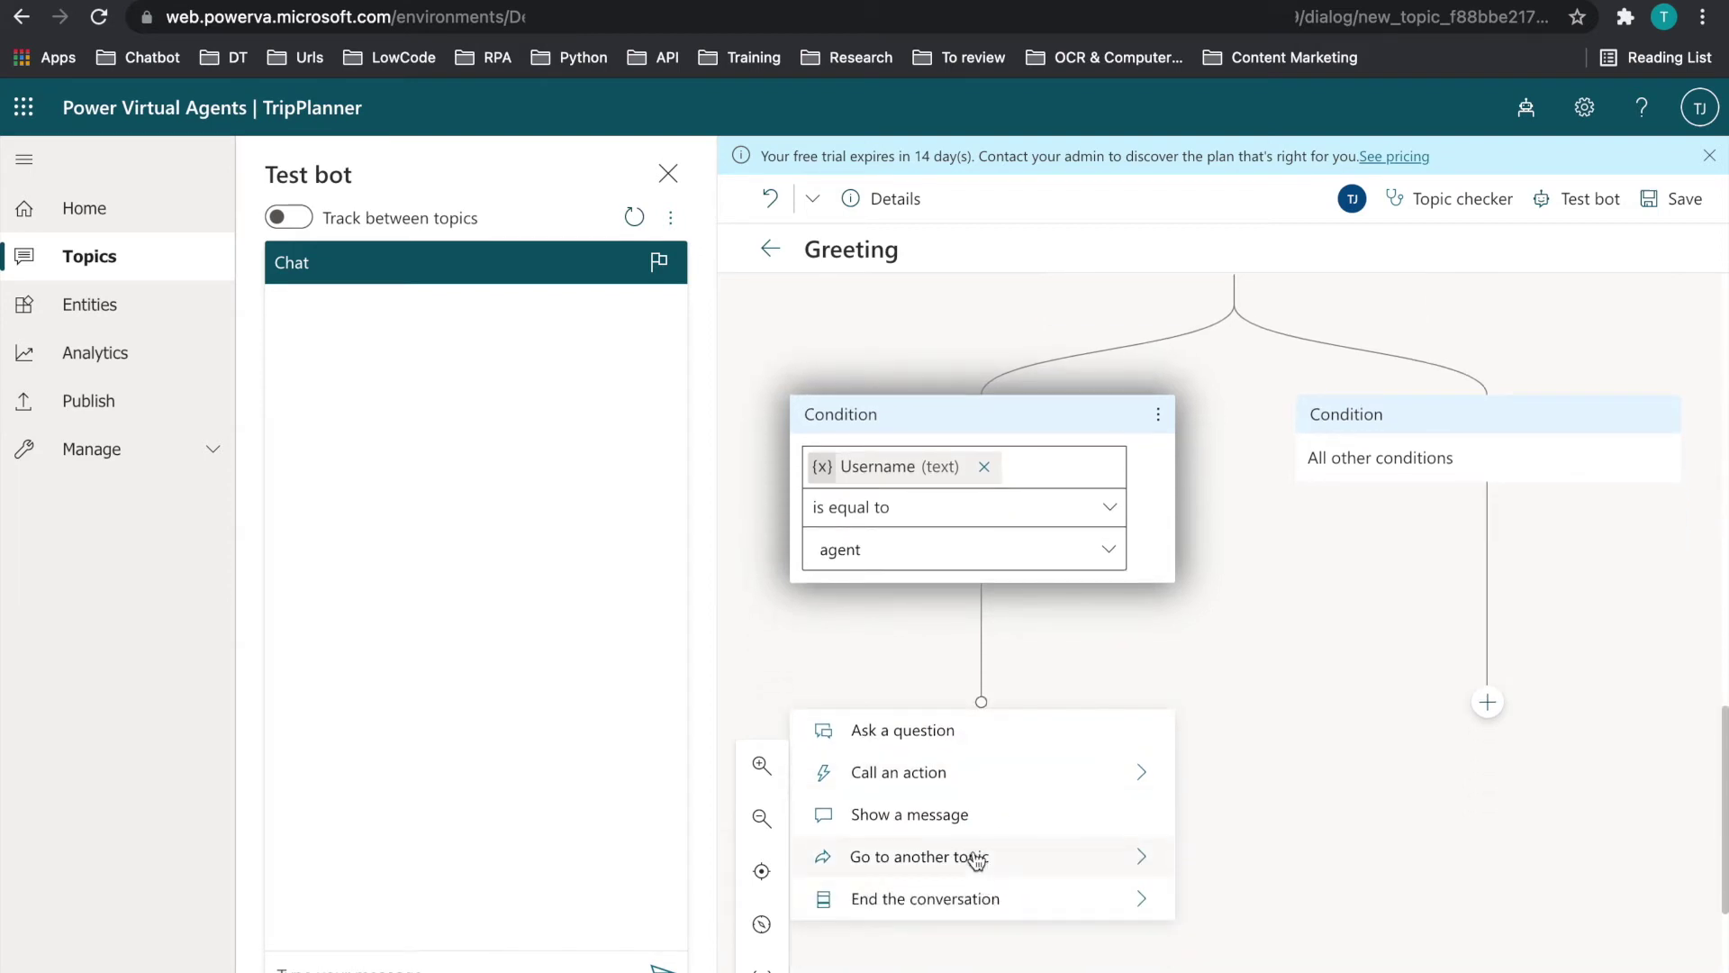
mouse_move(977, 858)
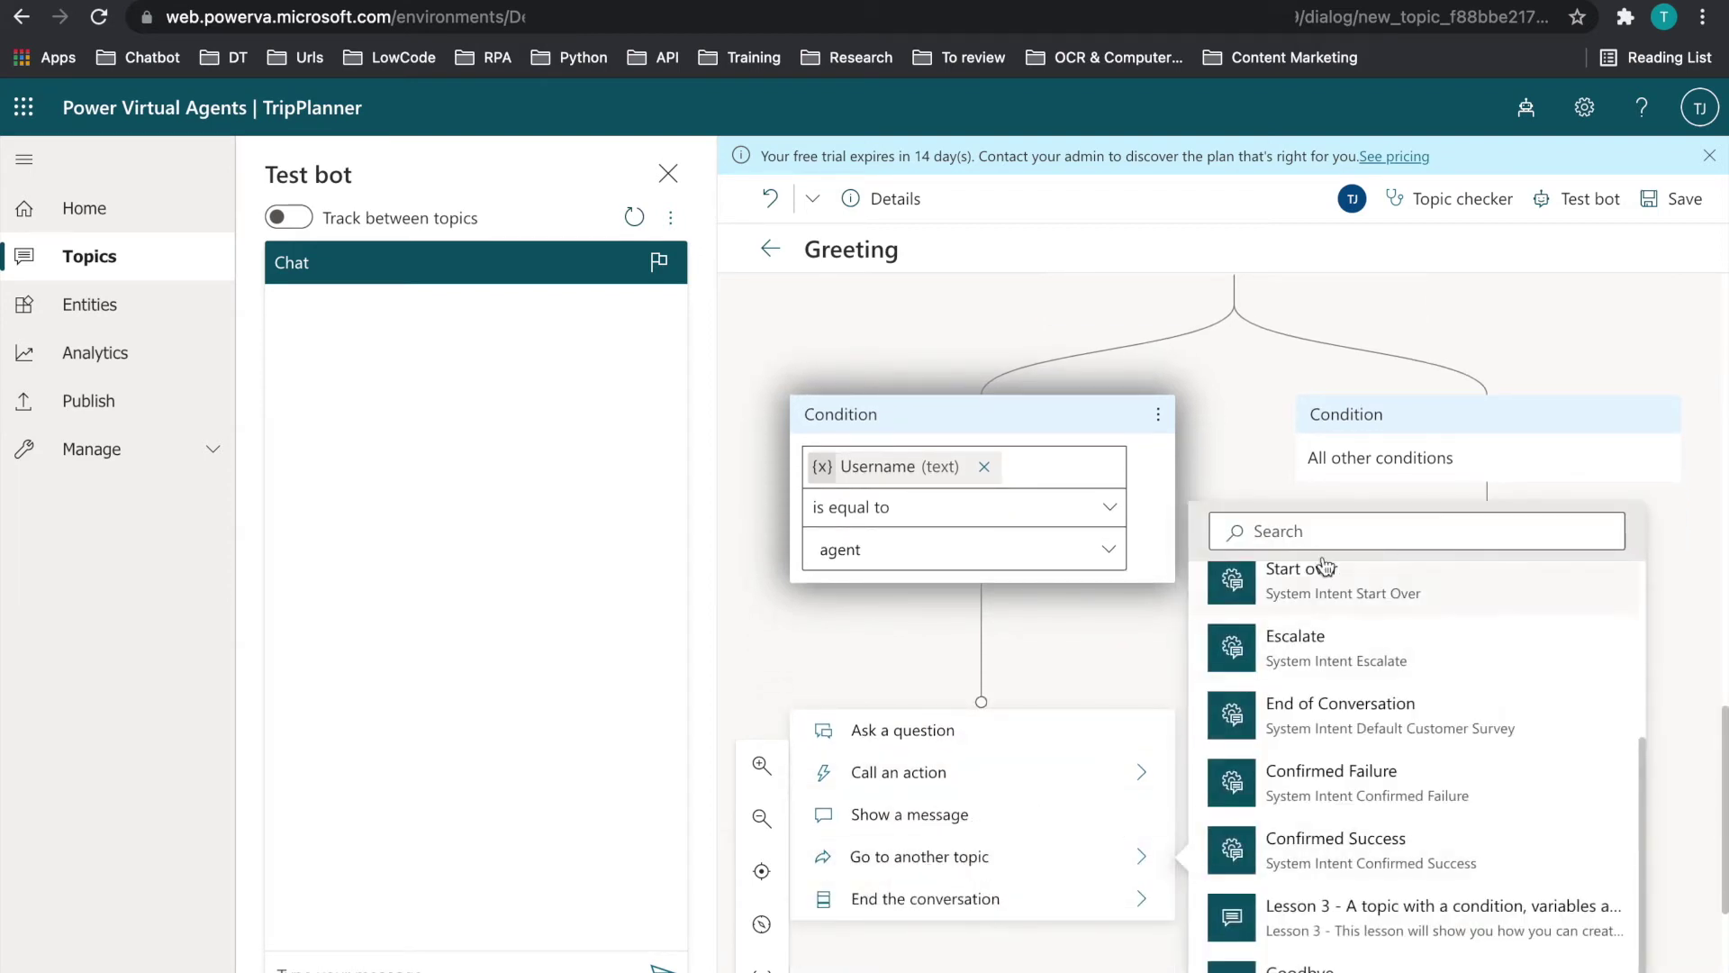
click(1305, 651)
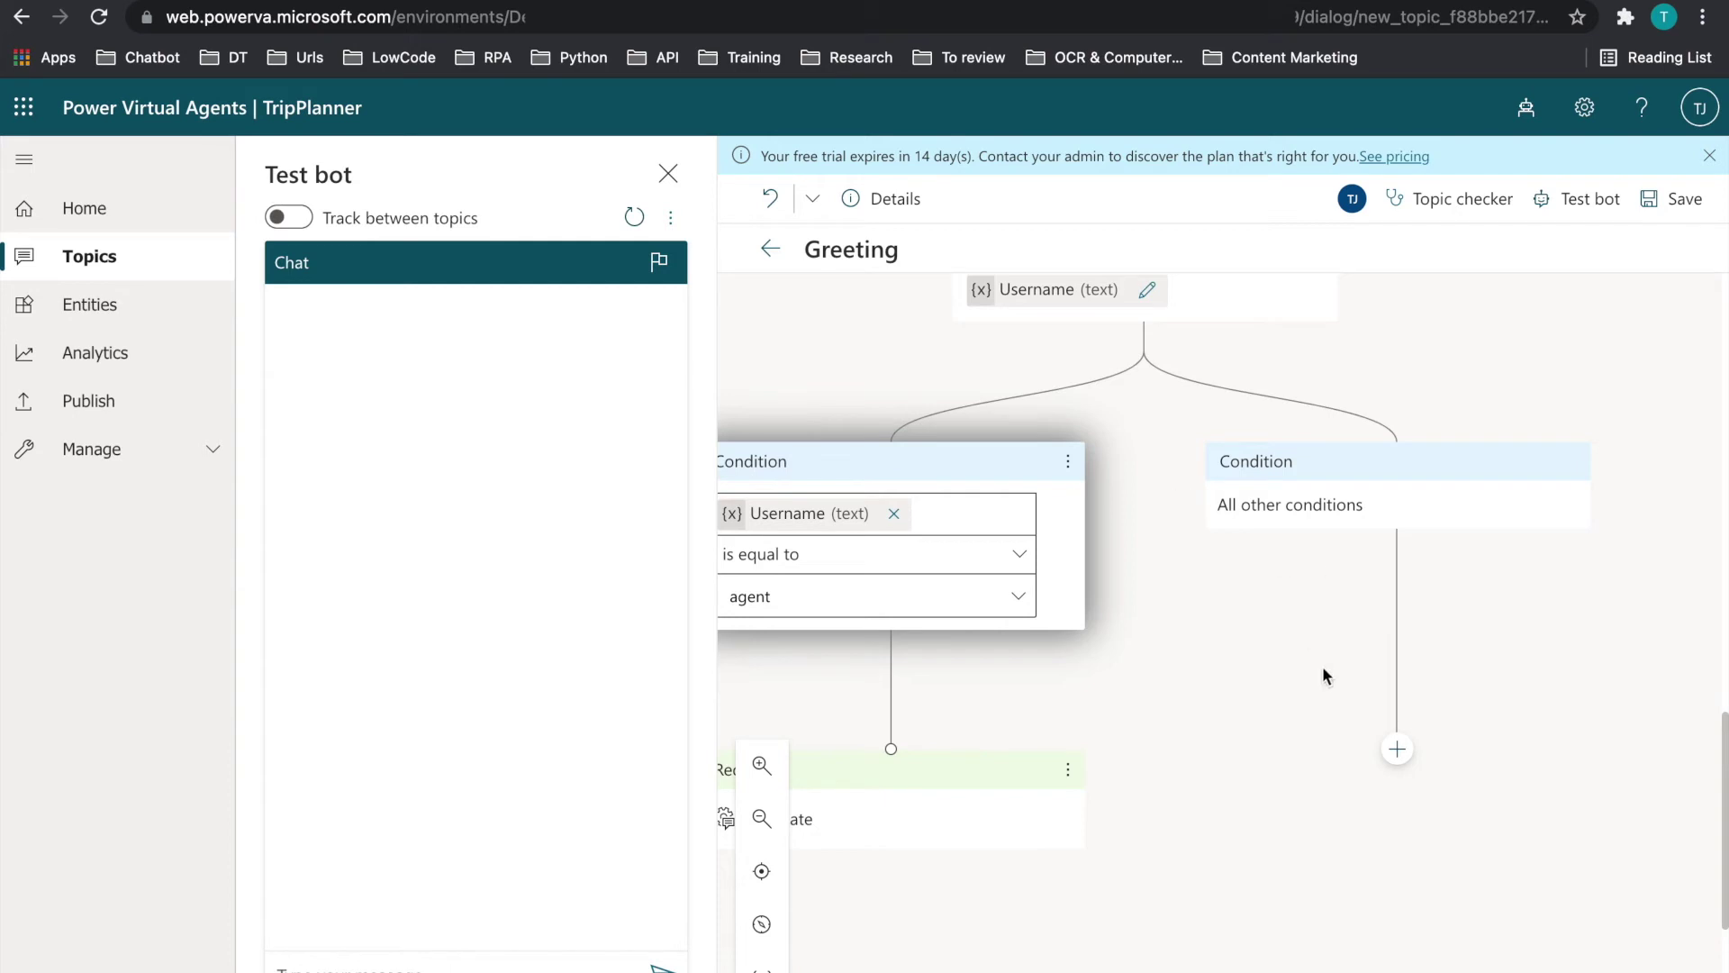
click(1397, 750)
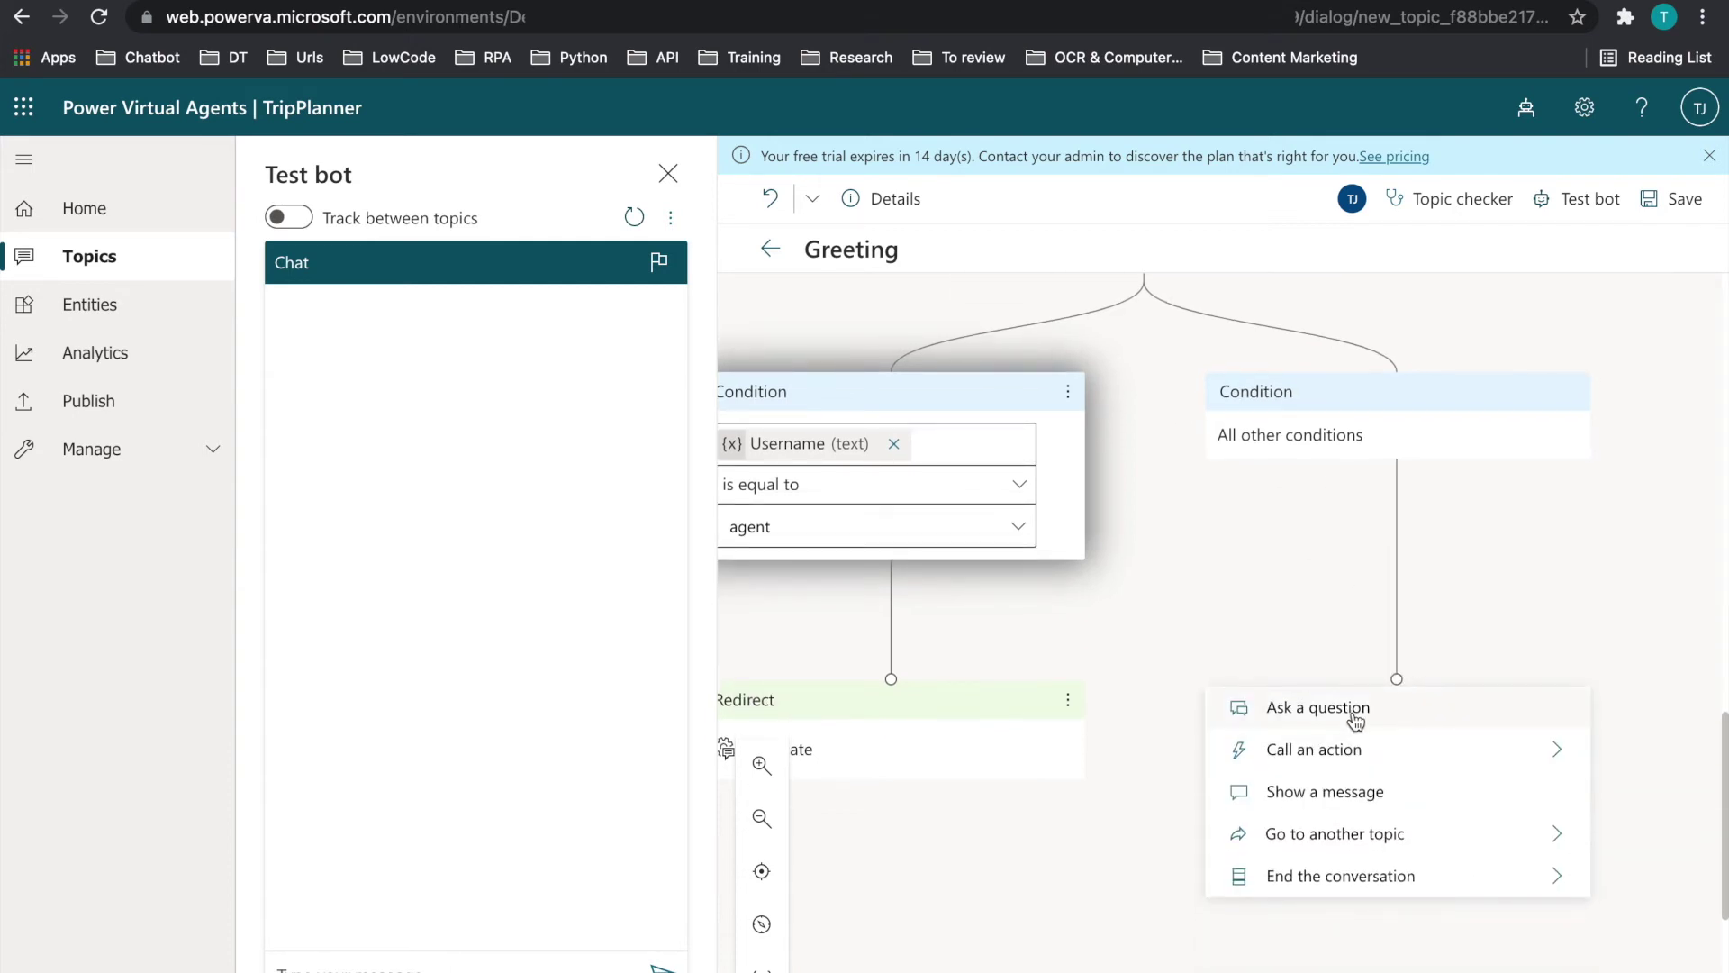
Under All other conditions, ask 'So, what can I help you out with today, {Username}?'
click(1356, 718)
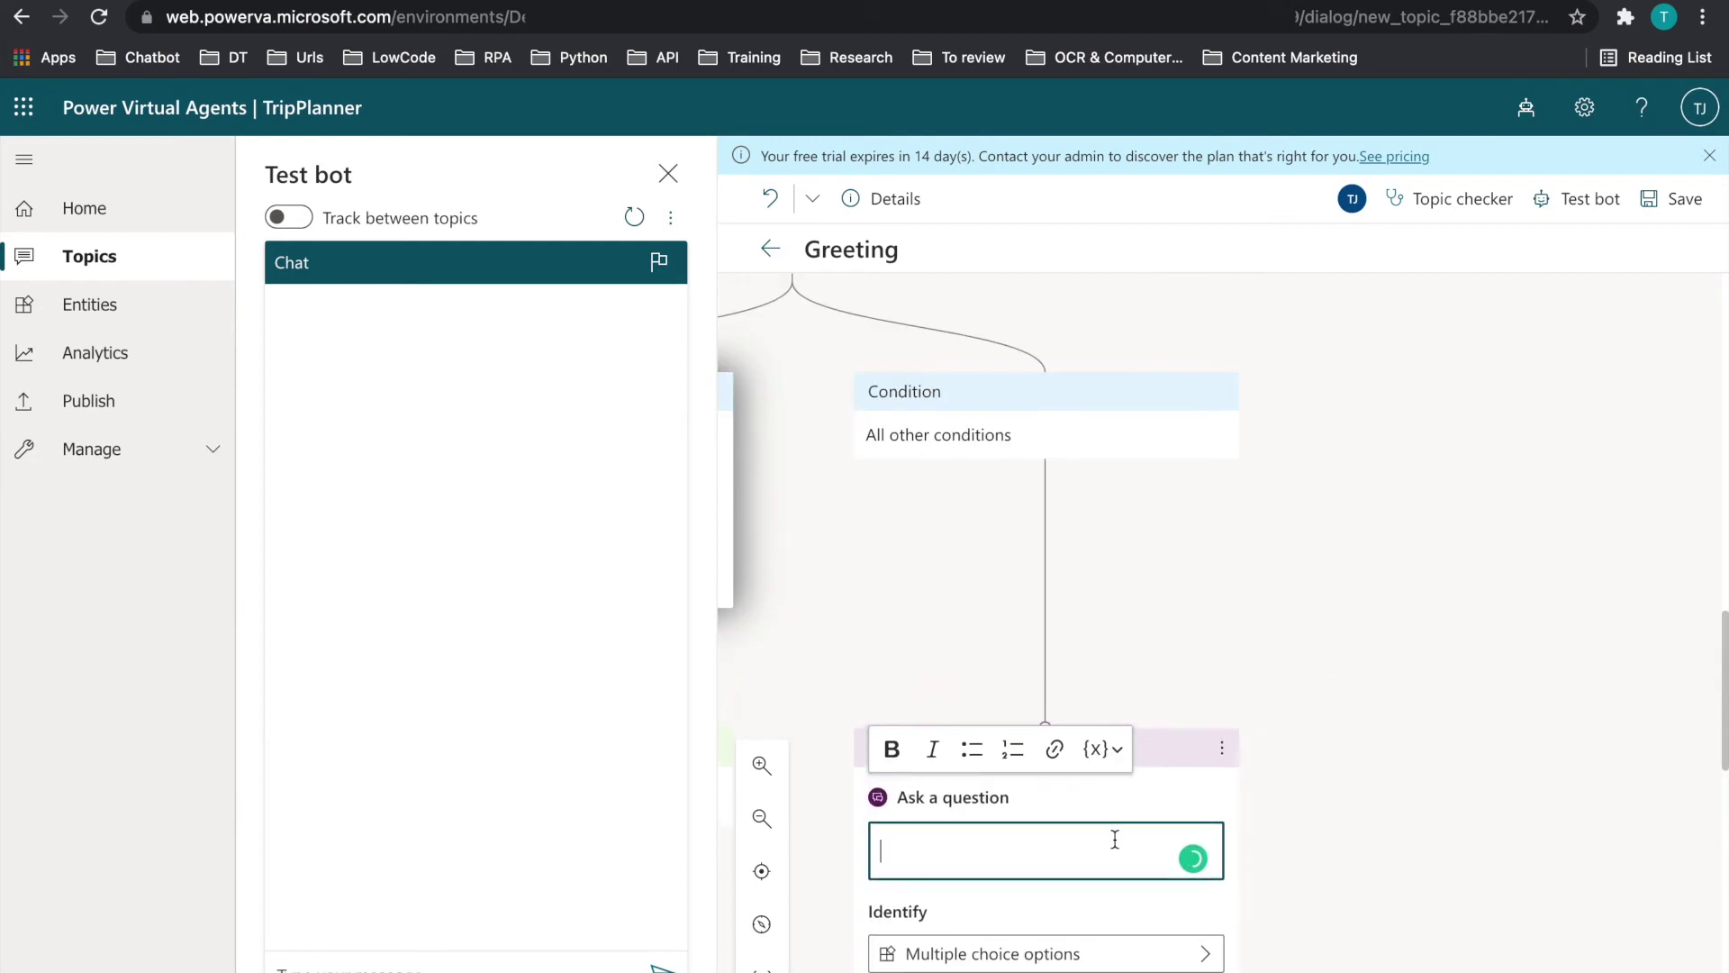
click(1084, 848)
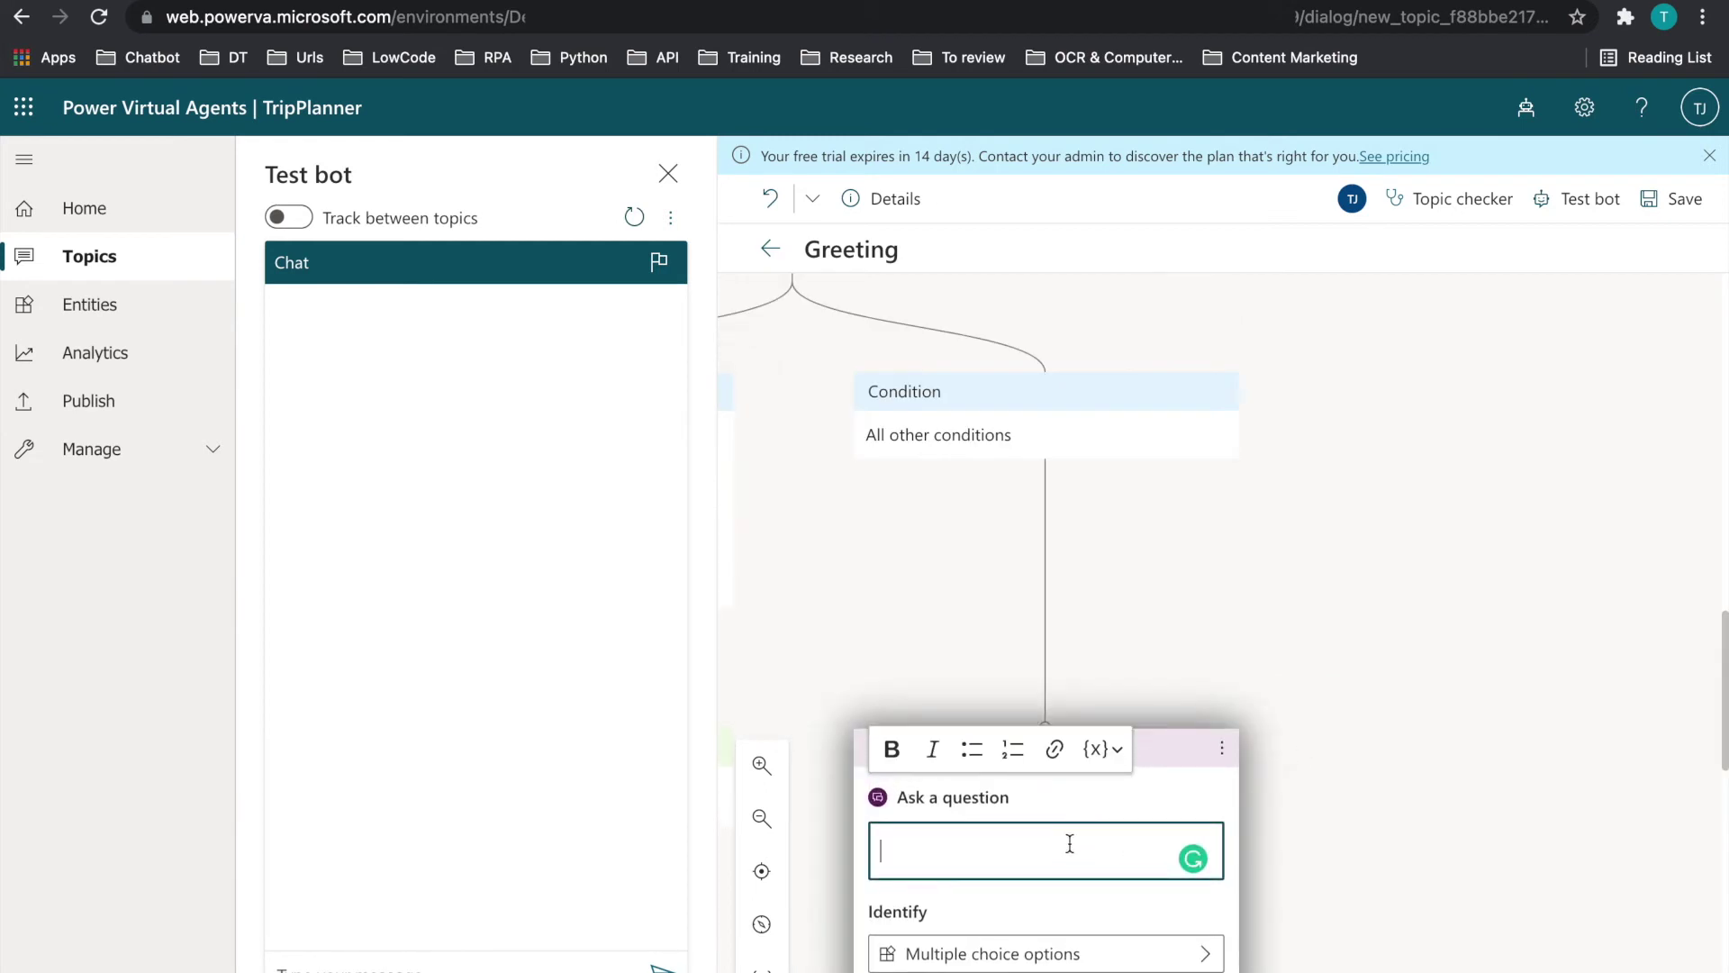
text(S)
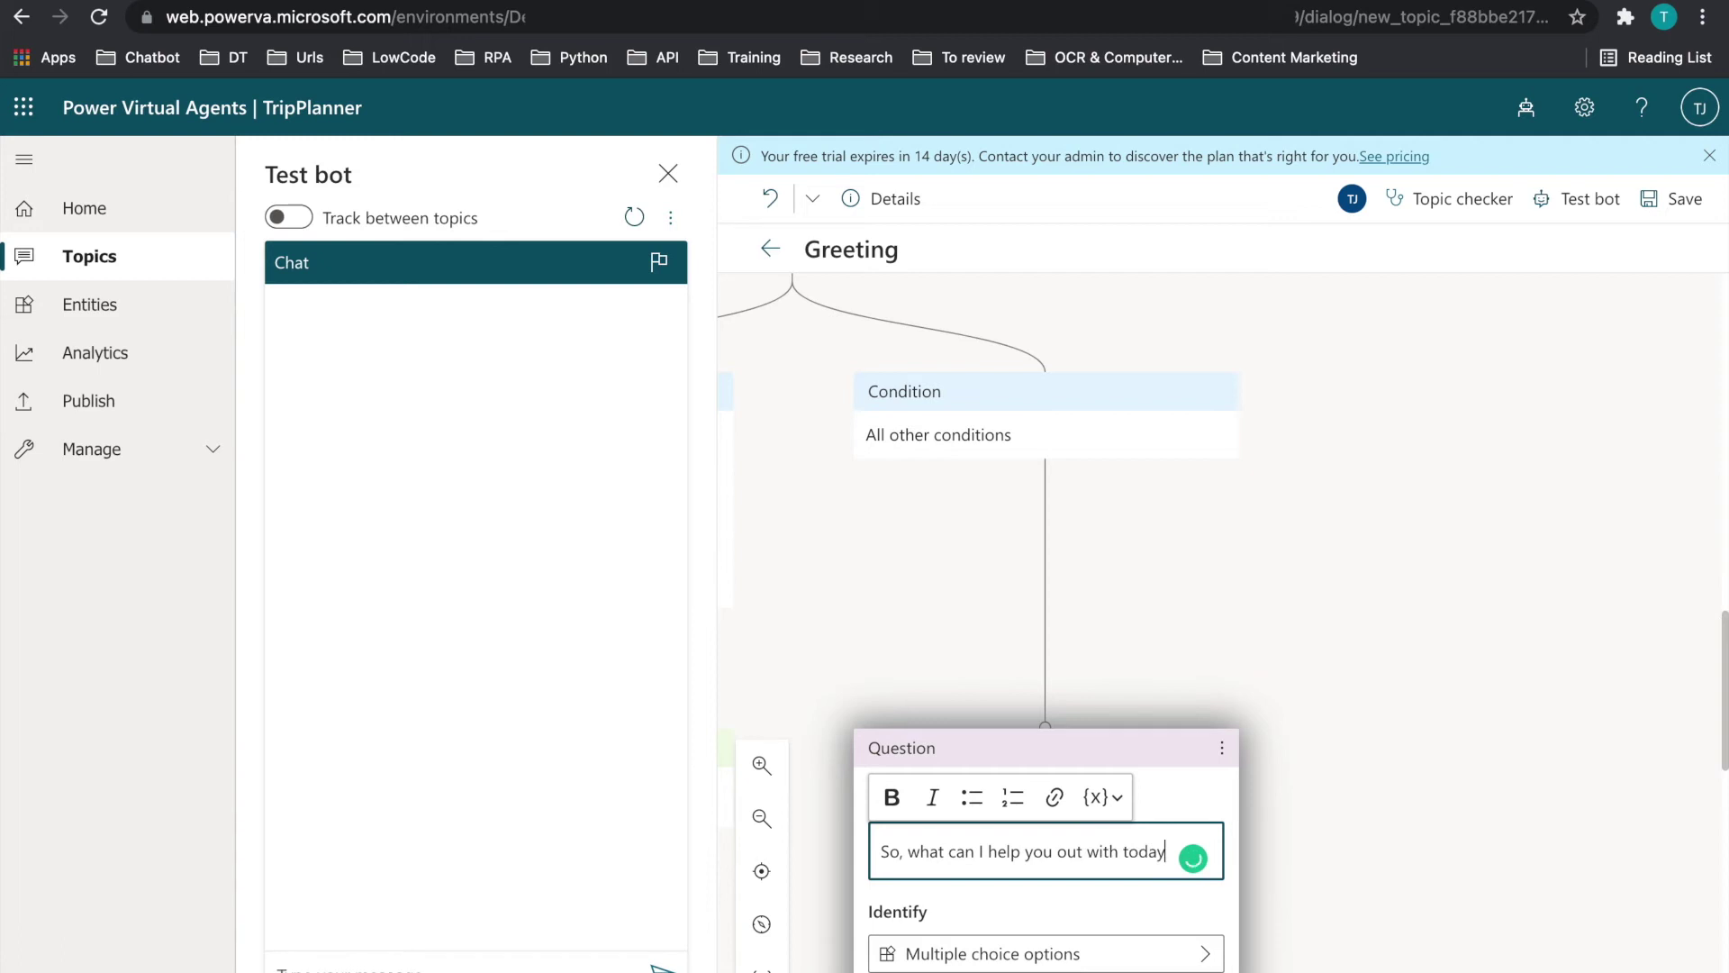
click(1114, 802)
click(1119, 834)
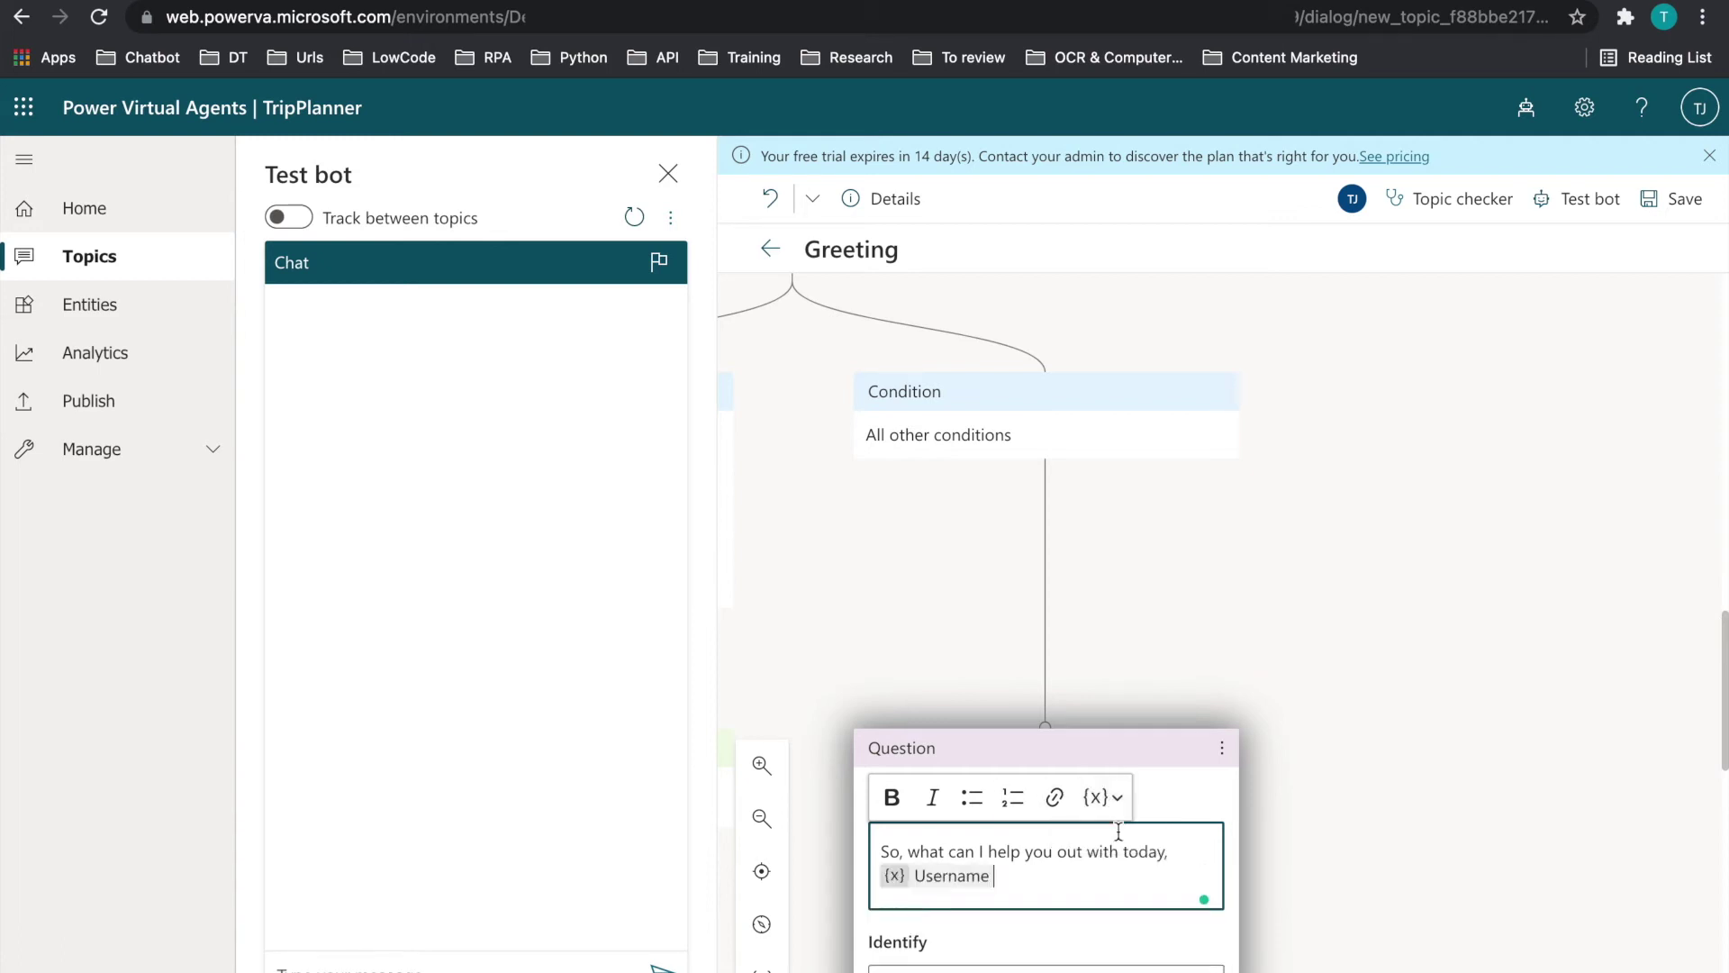
text(?)
scroll(1044, 621, down, 3)
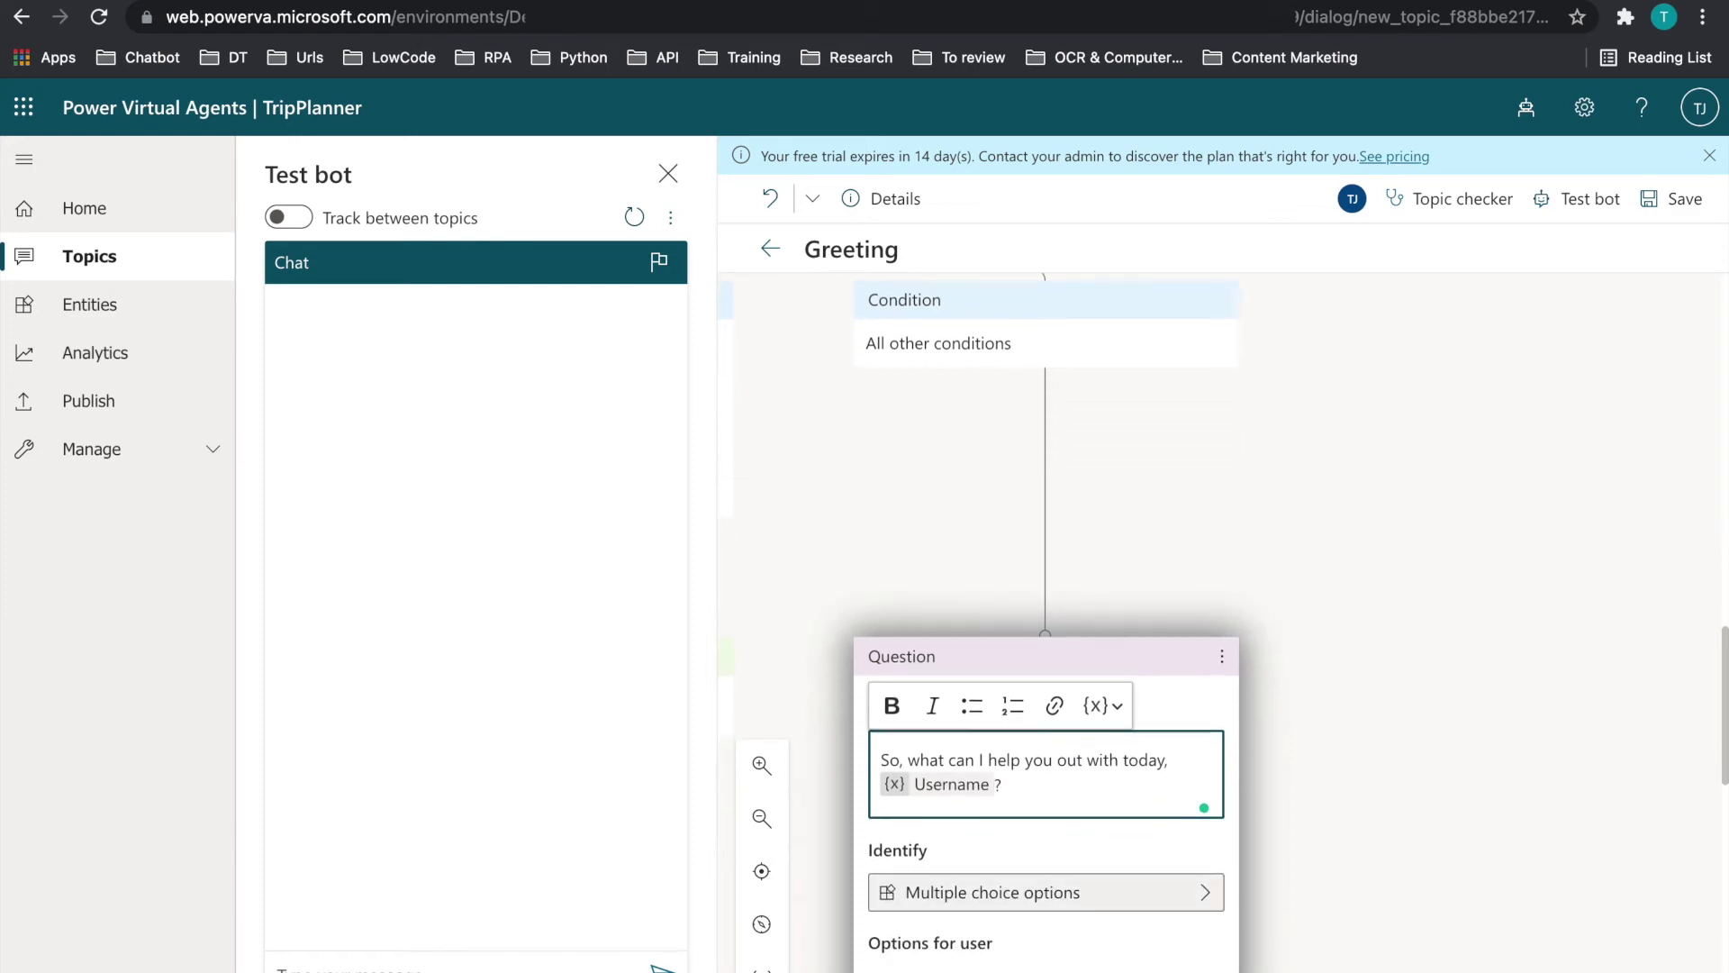
scroll(1042, 742, down, 1)
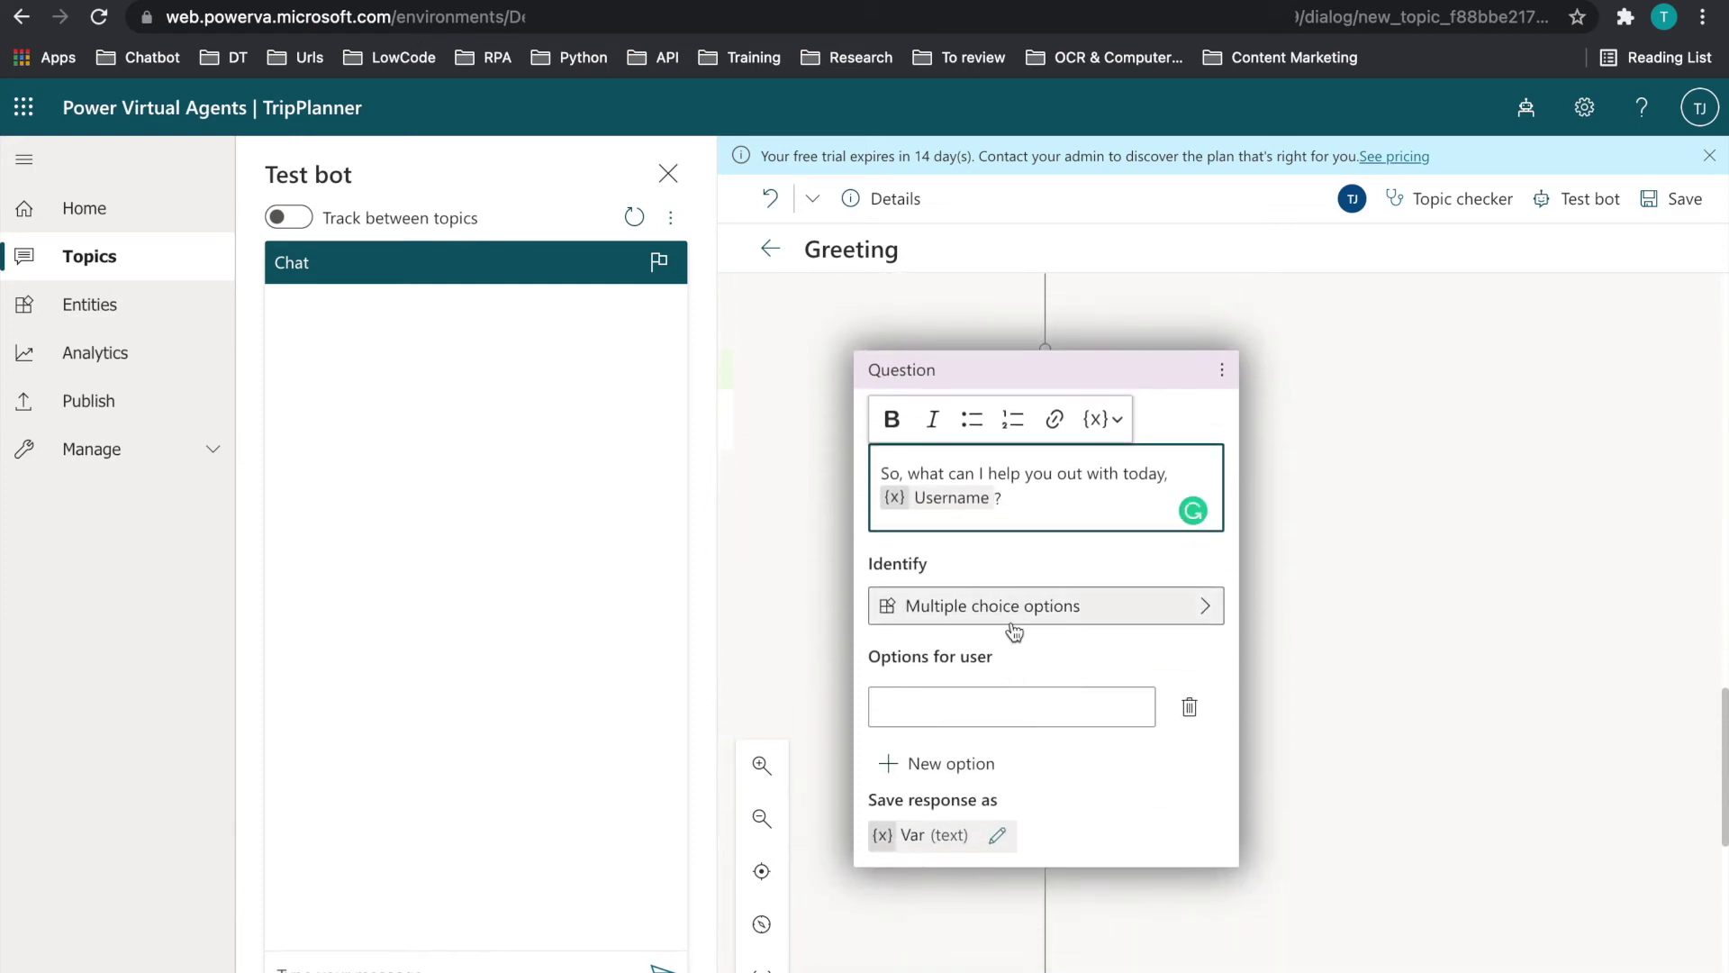
Give the question three options: Quotes, Supported Currencies and Ask A Question
click(939, 707)
text(Quotes)
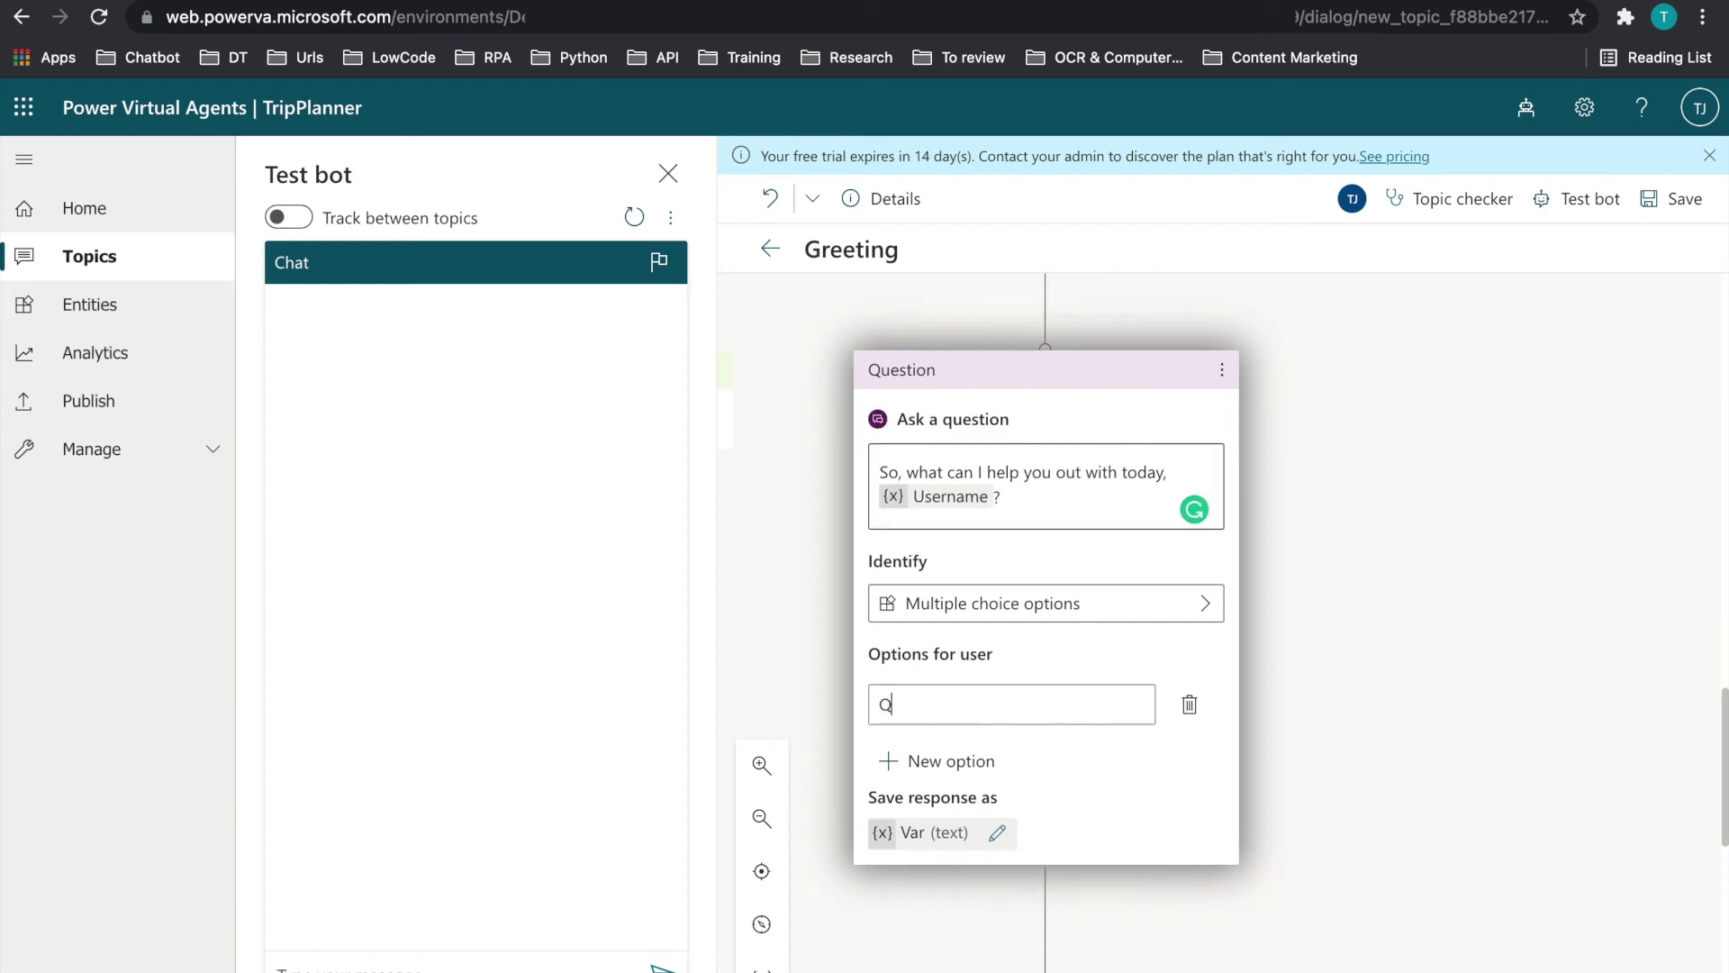
click(896, 762)
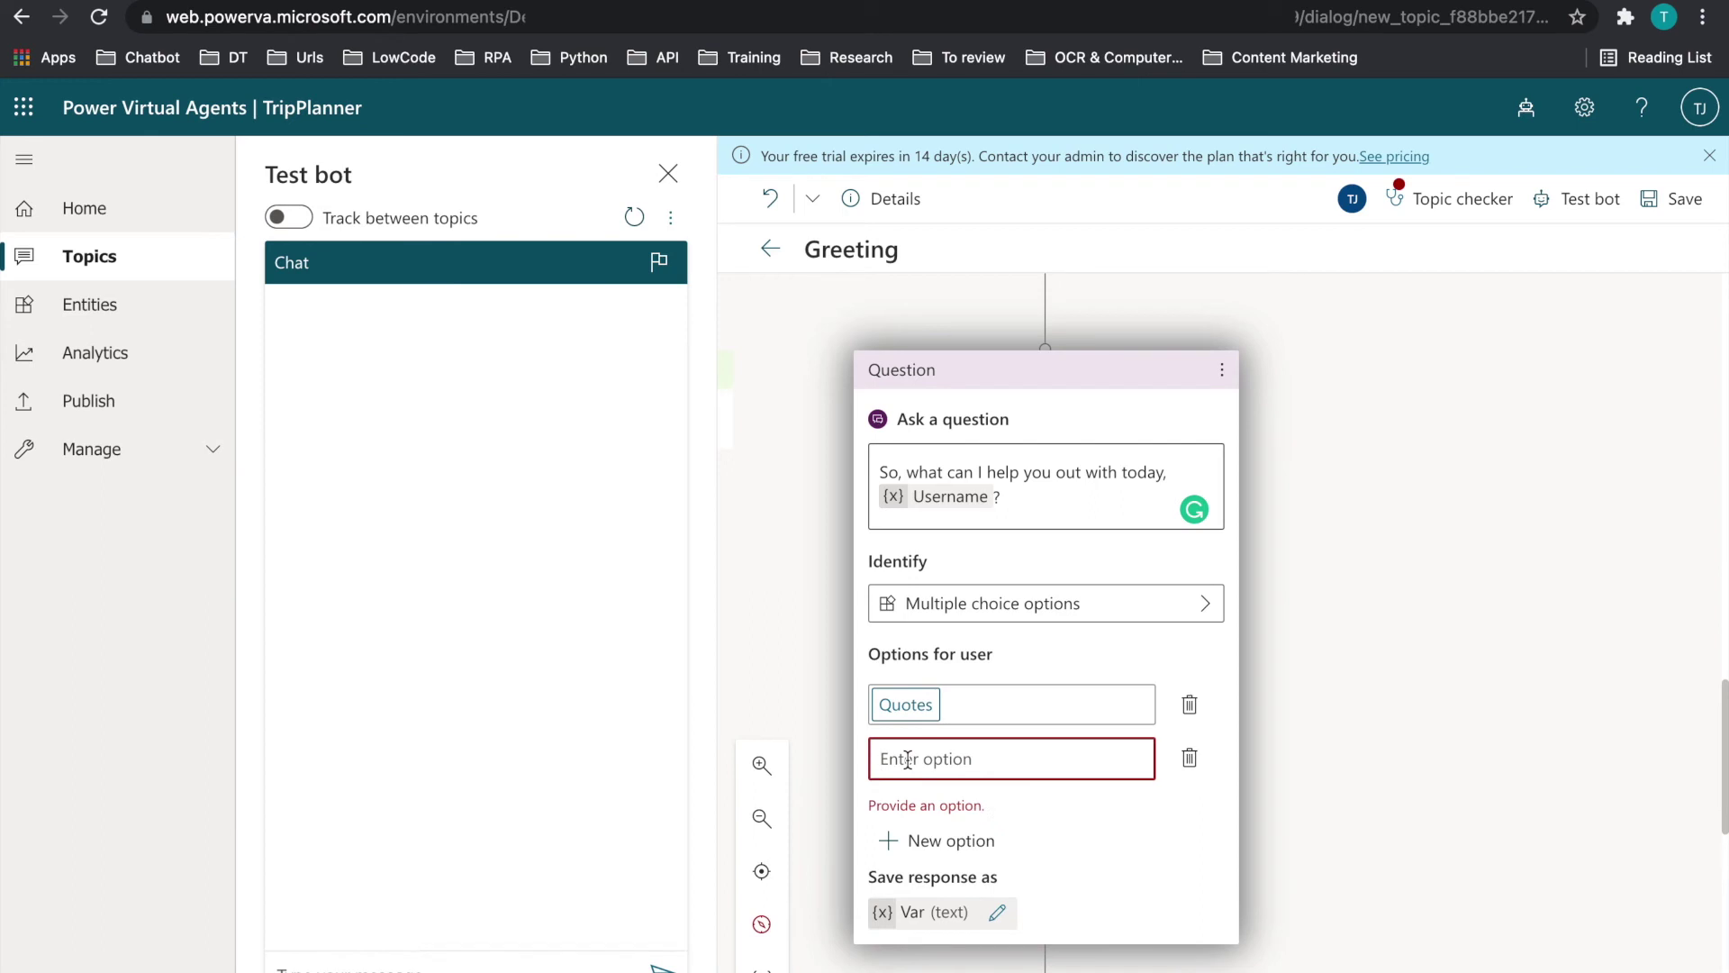
text(Supop)
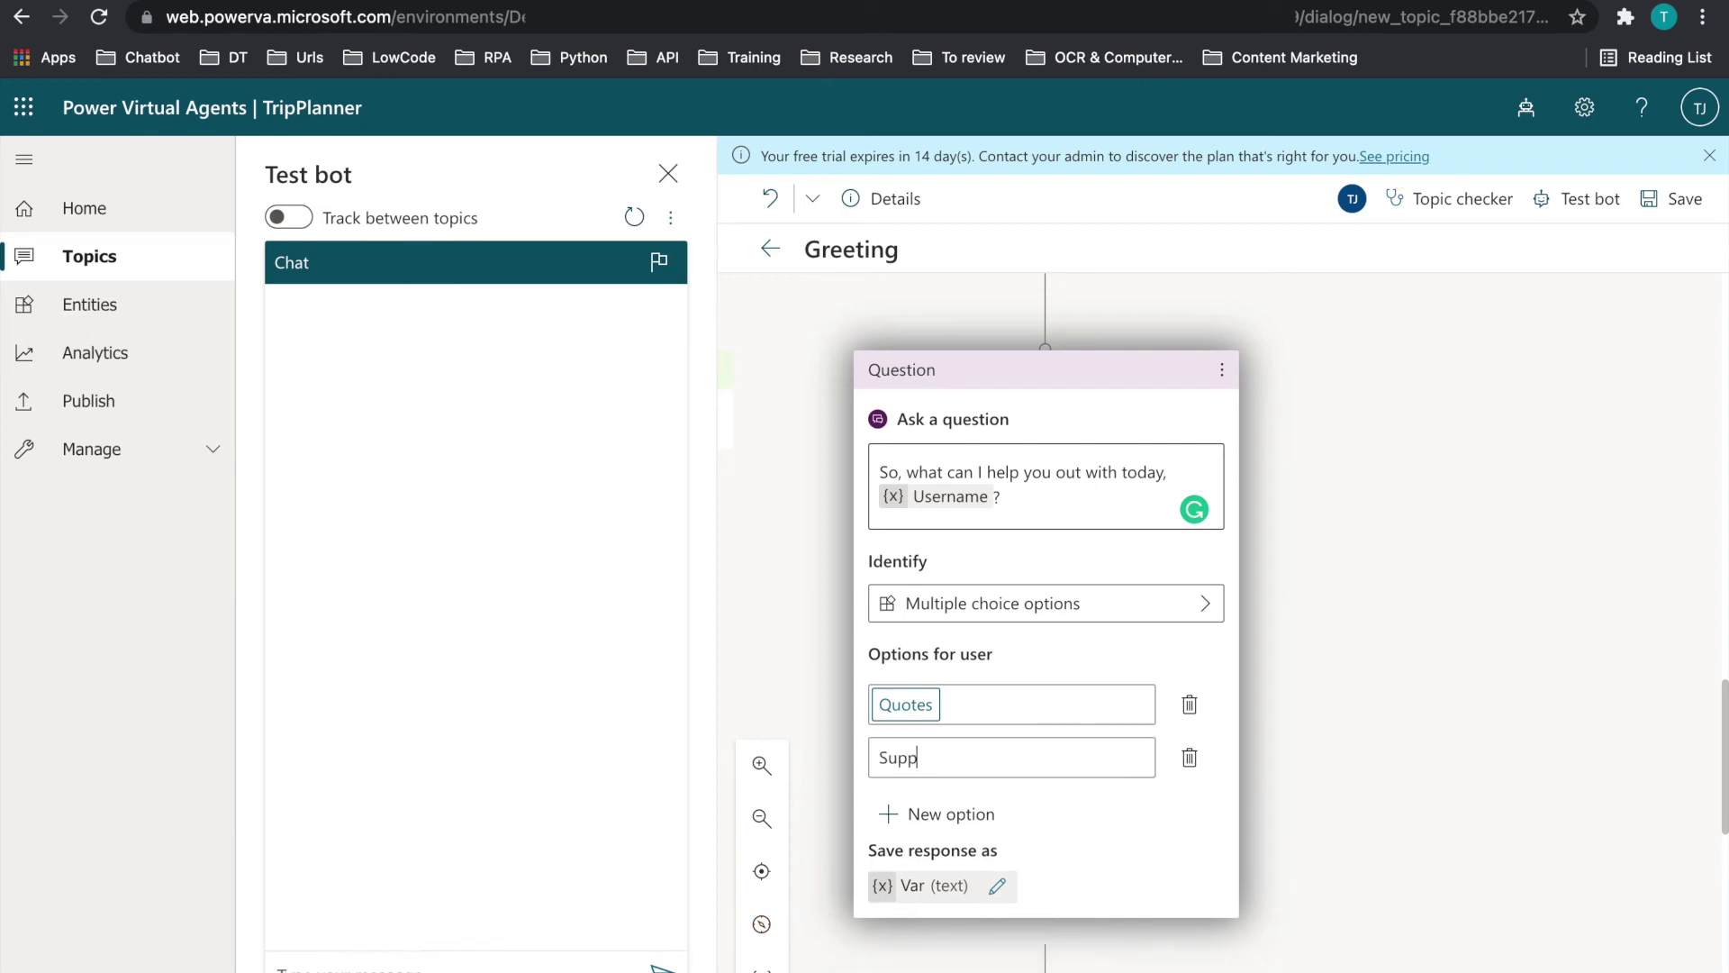
text(orted Currencies)
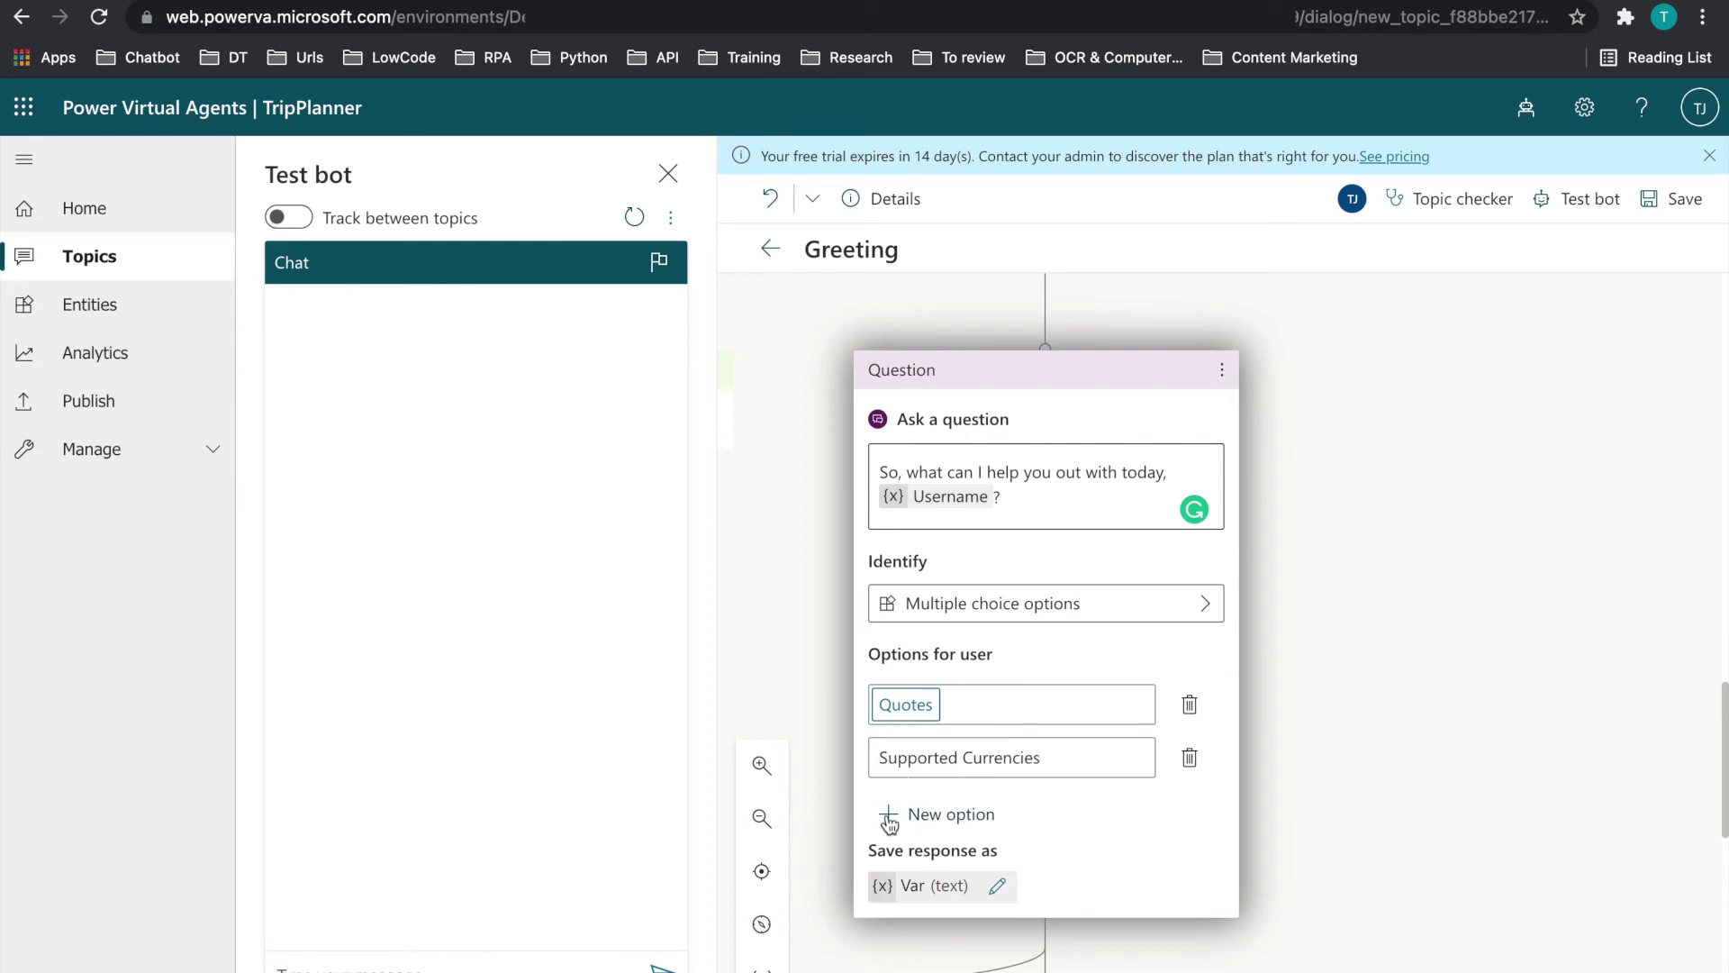
click(937, 814)
text(As)
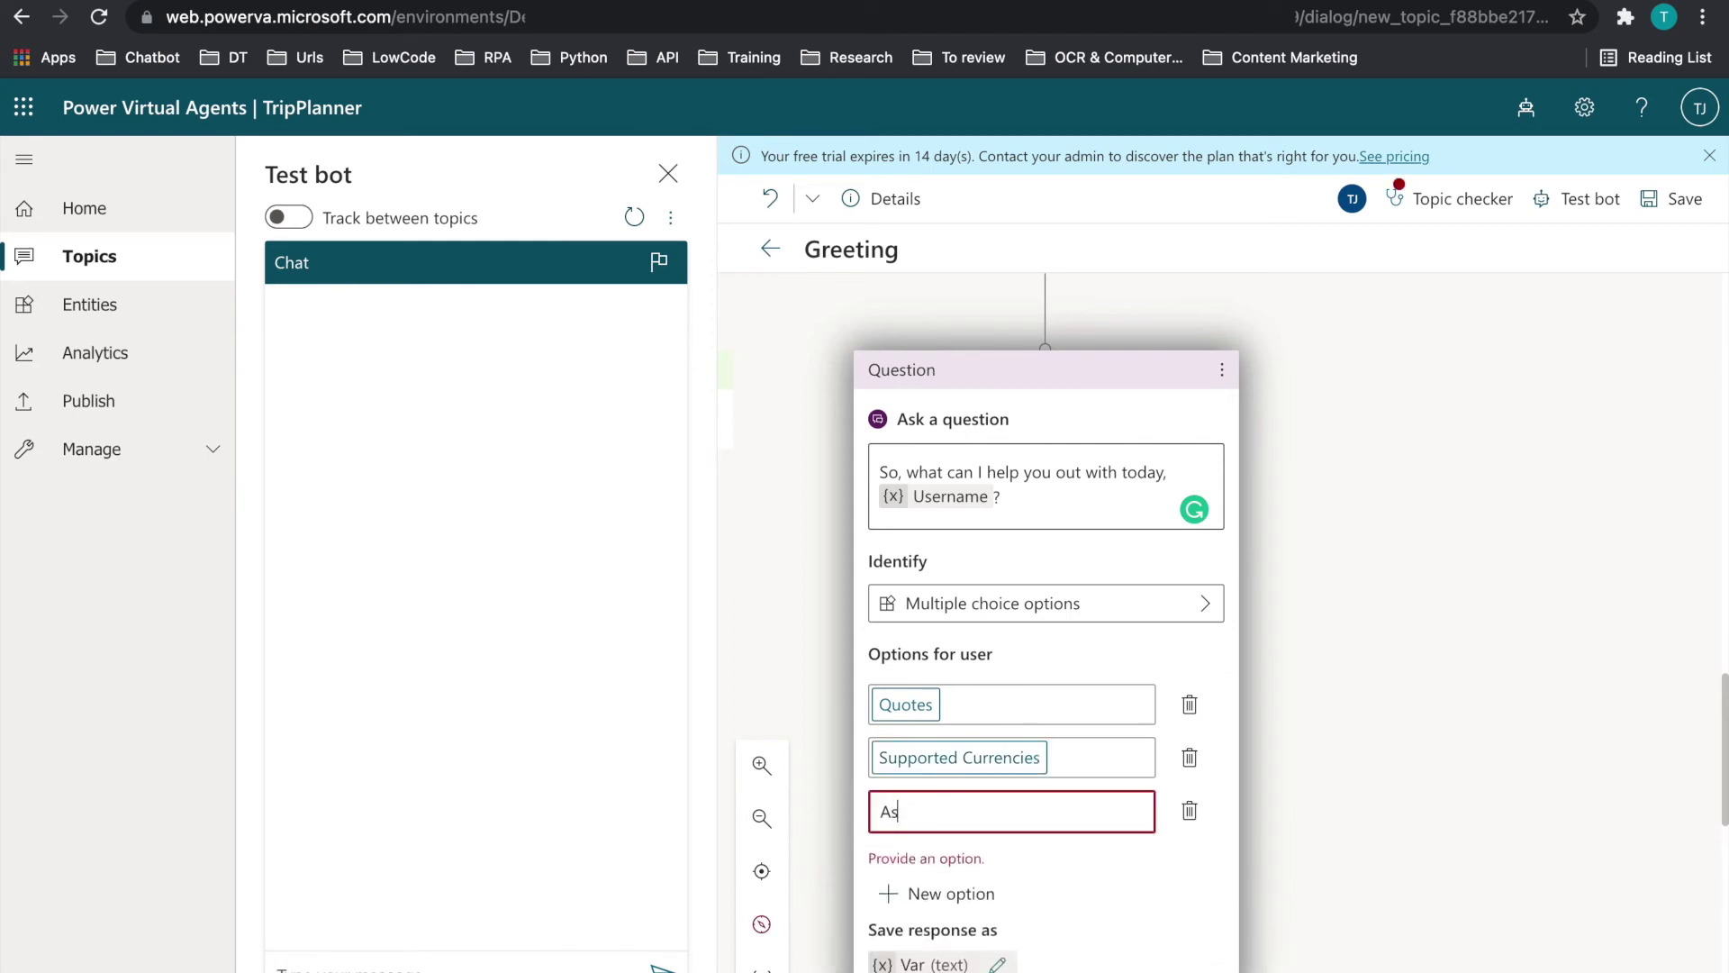
text(k A )
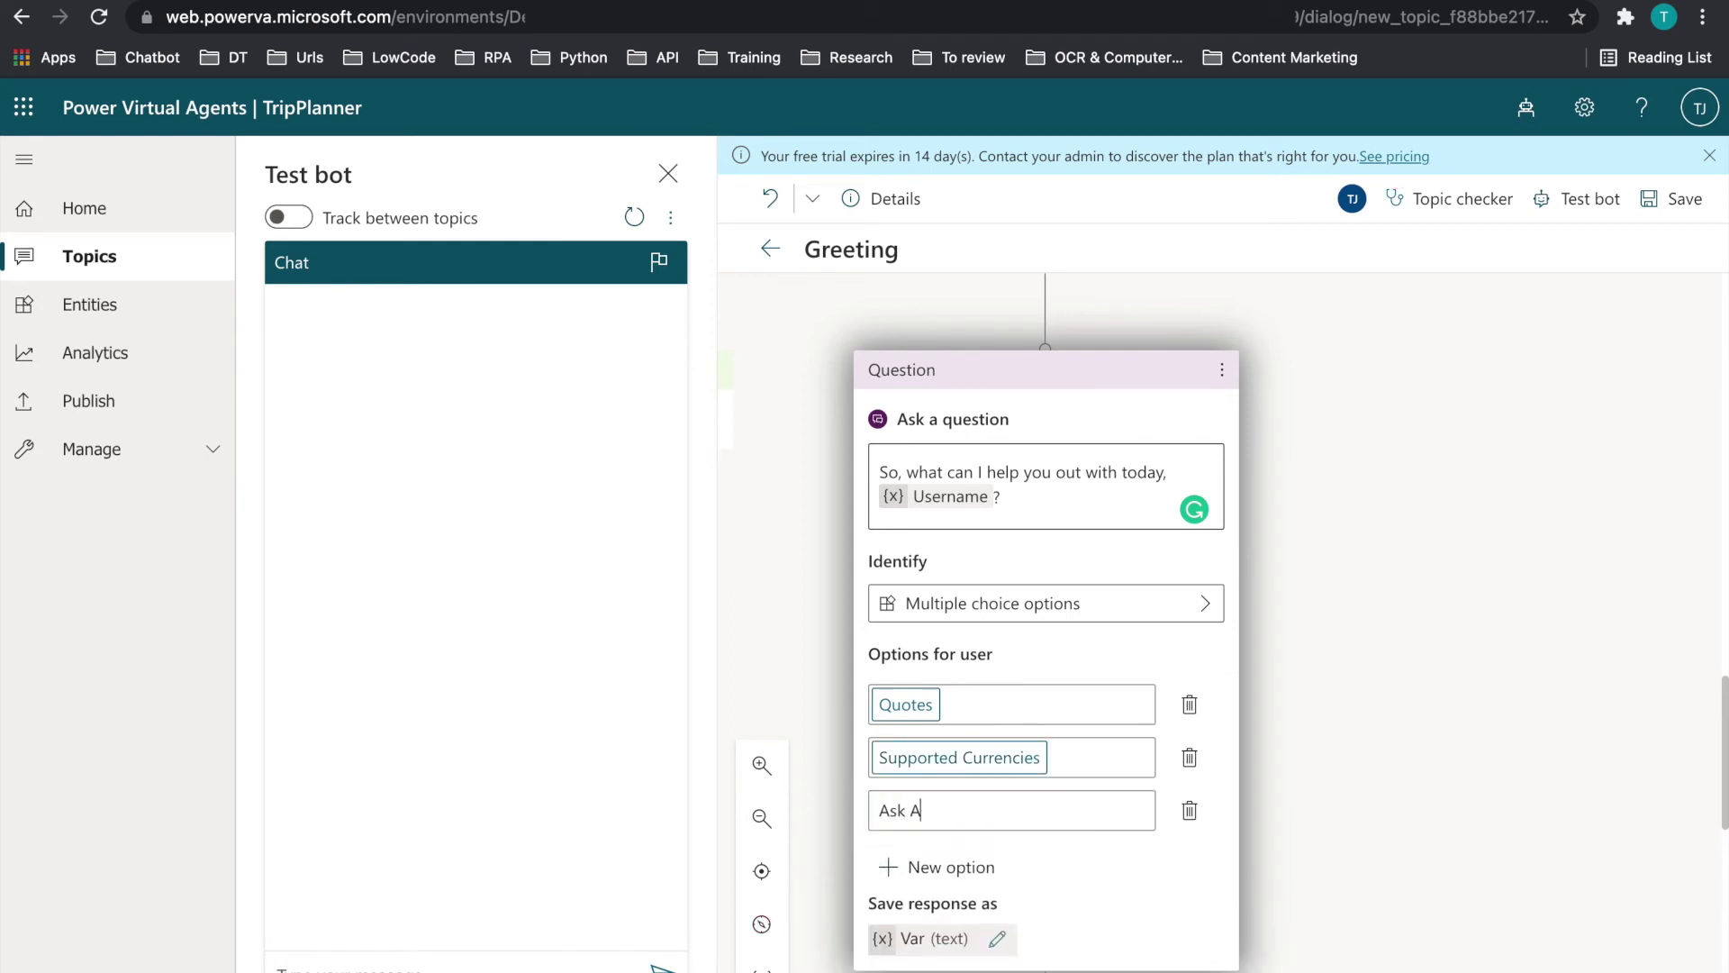
text(Question)
scroll(975, 757, down, 1)
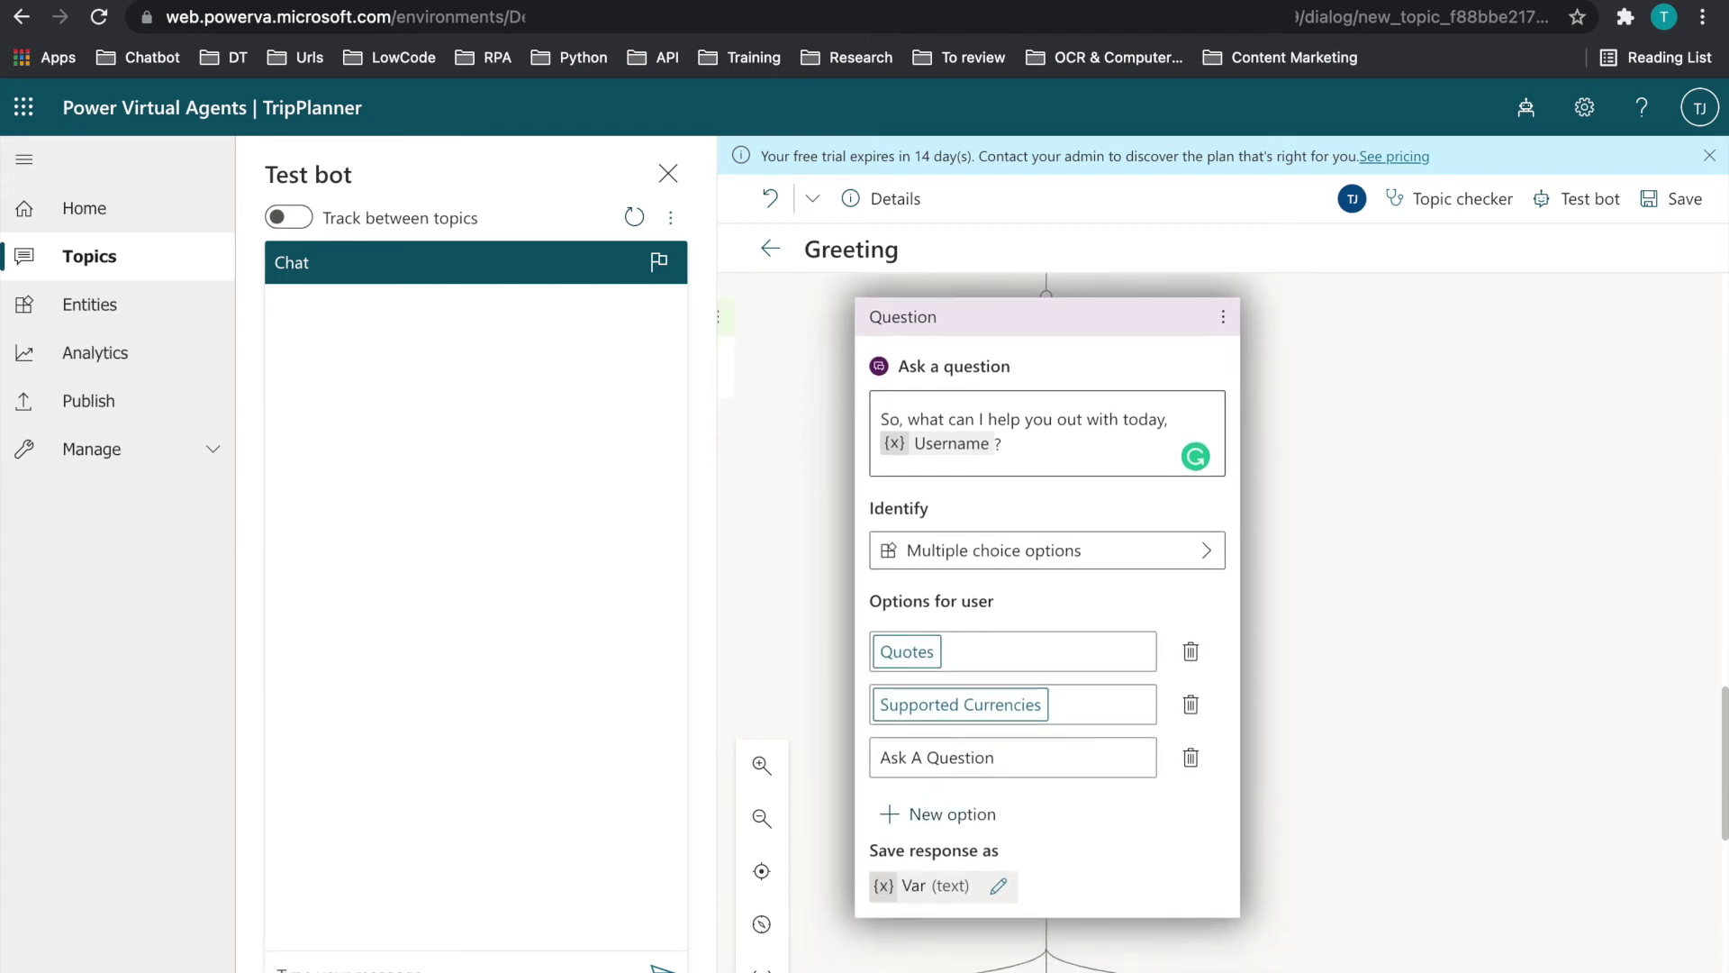
scroll(976, 756, down, 3)
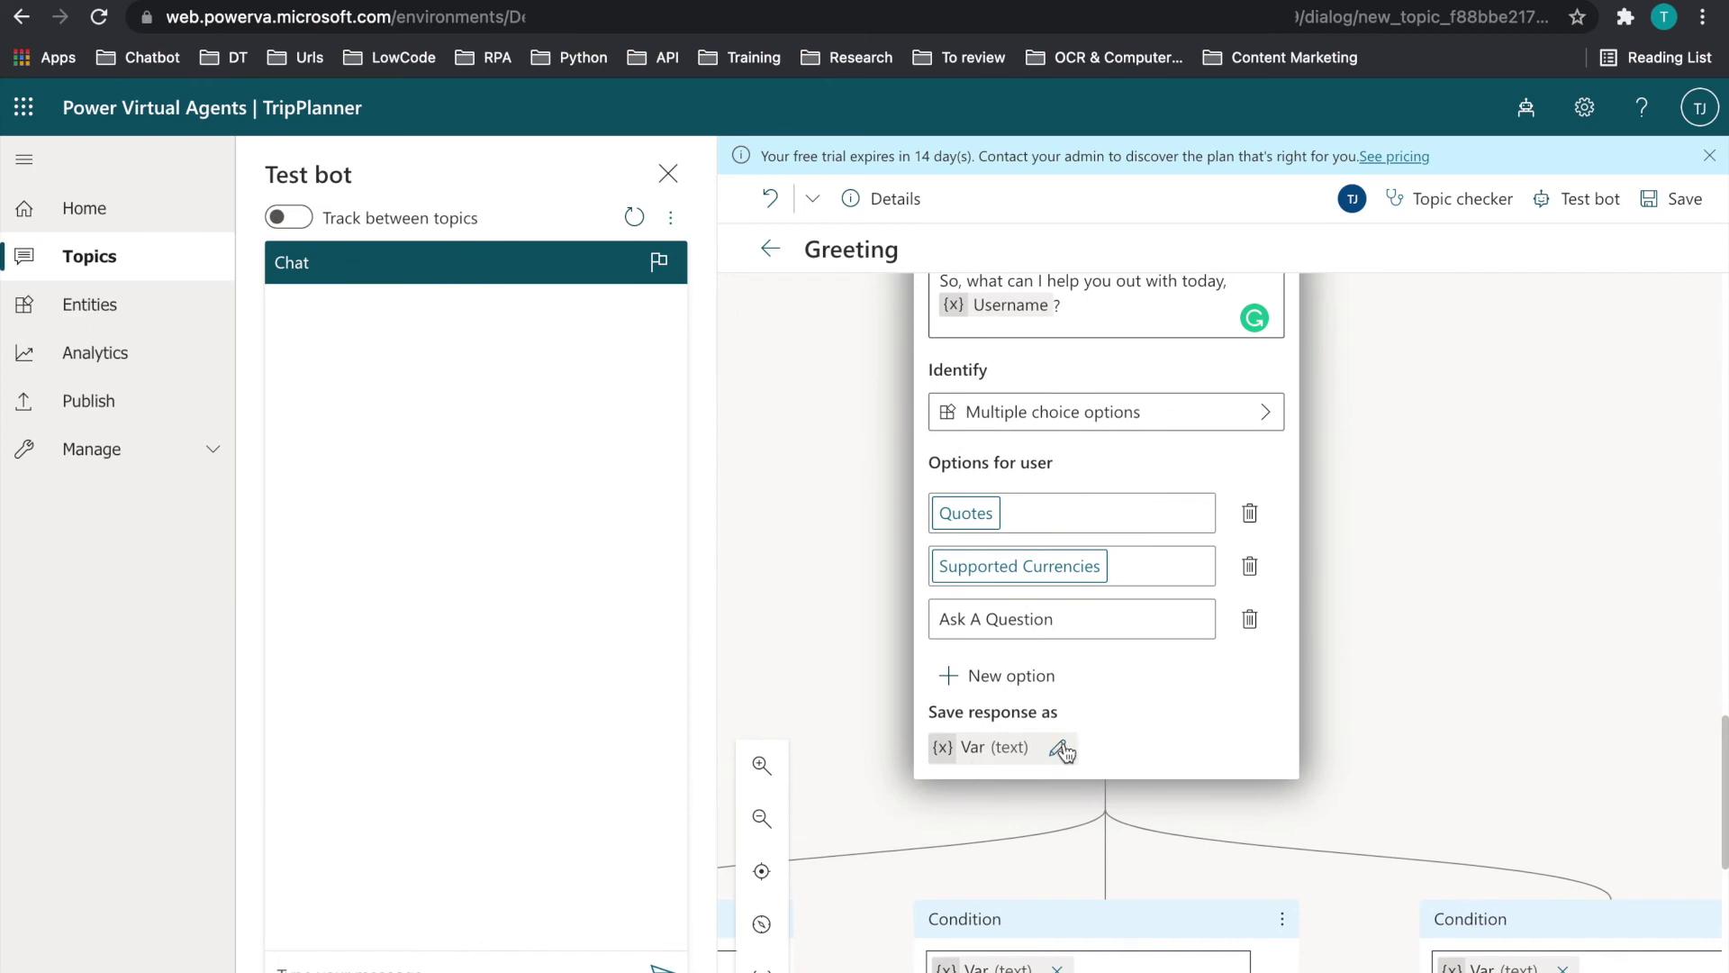
Rename the question's response variable from Var to UserOption
click(1059, 752)
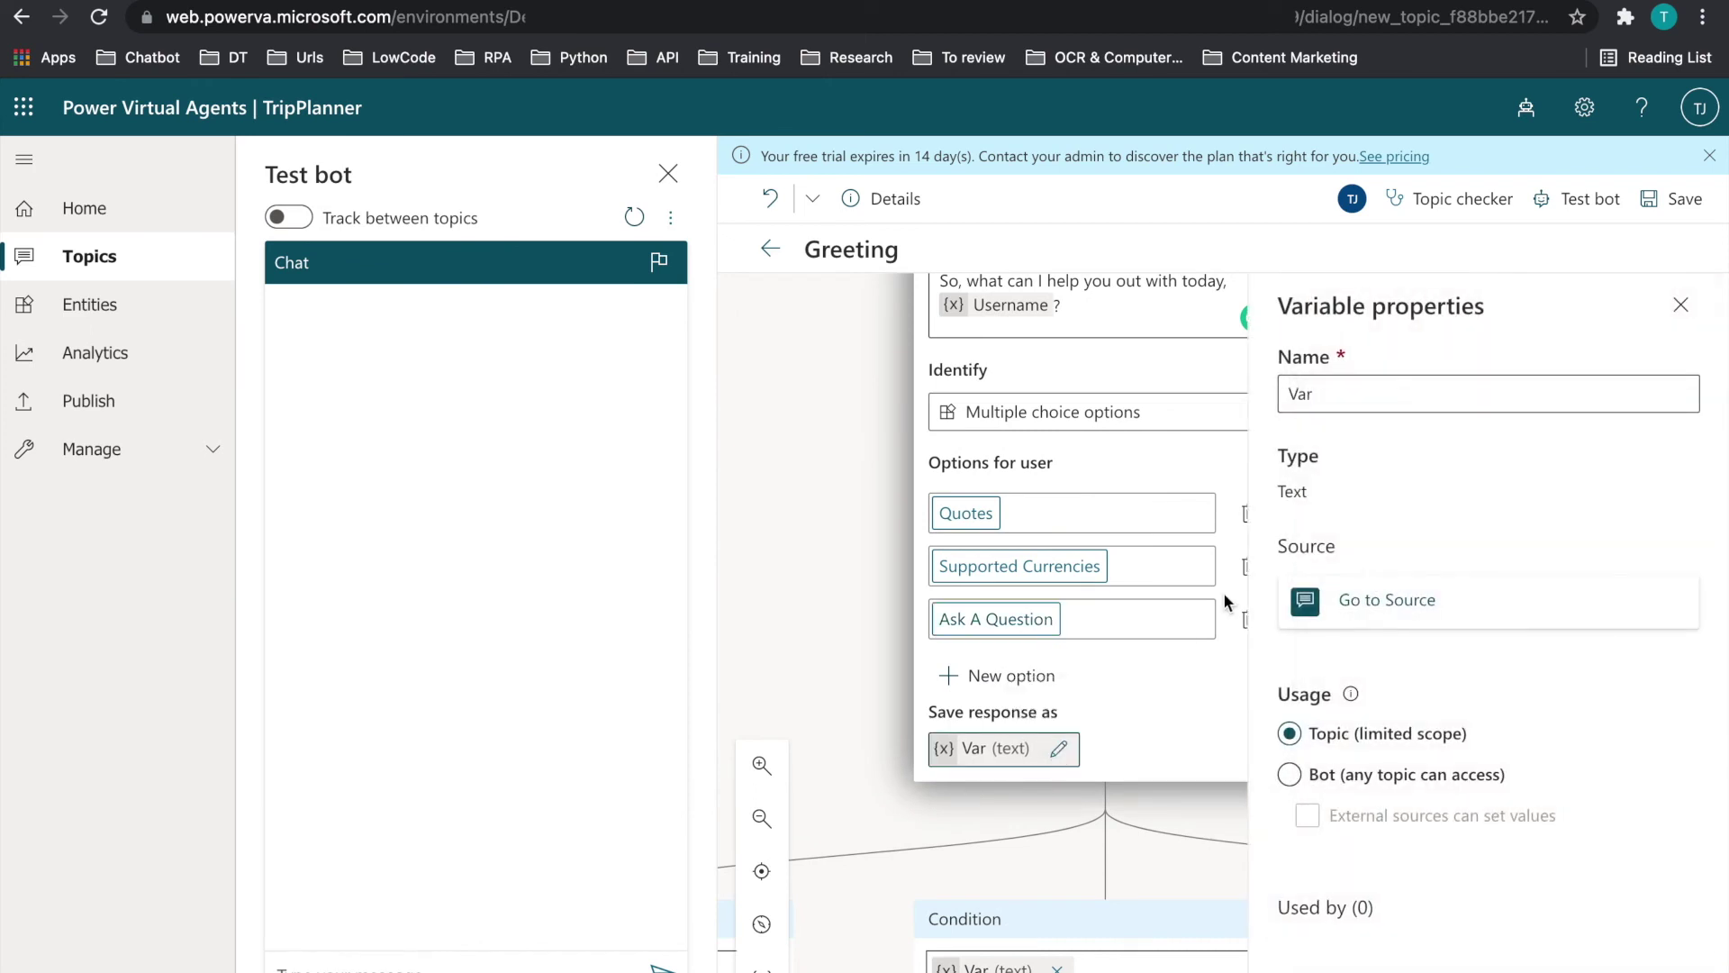
click(1345, 394)
double_click(1345, 394)
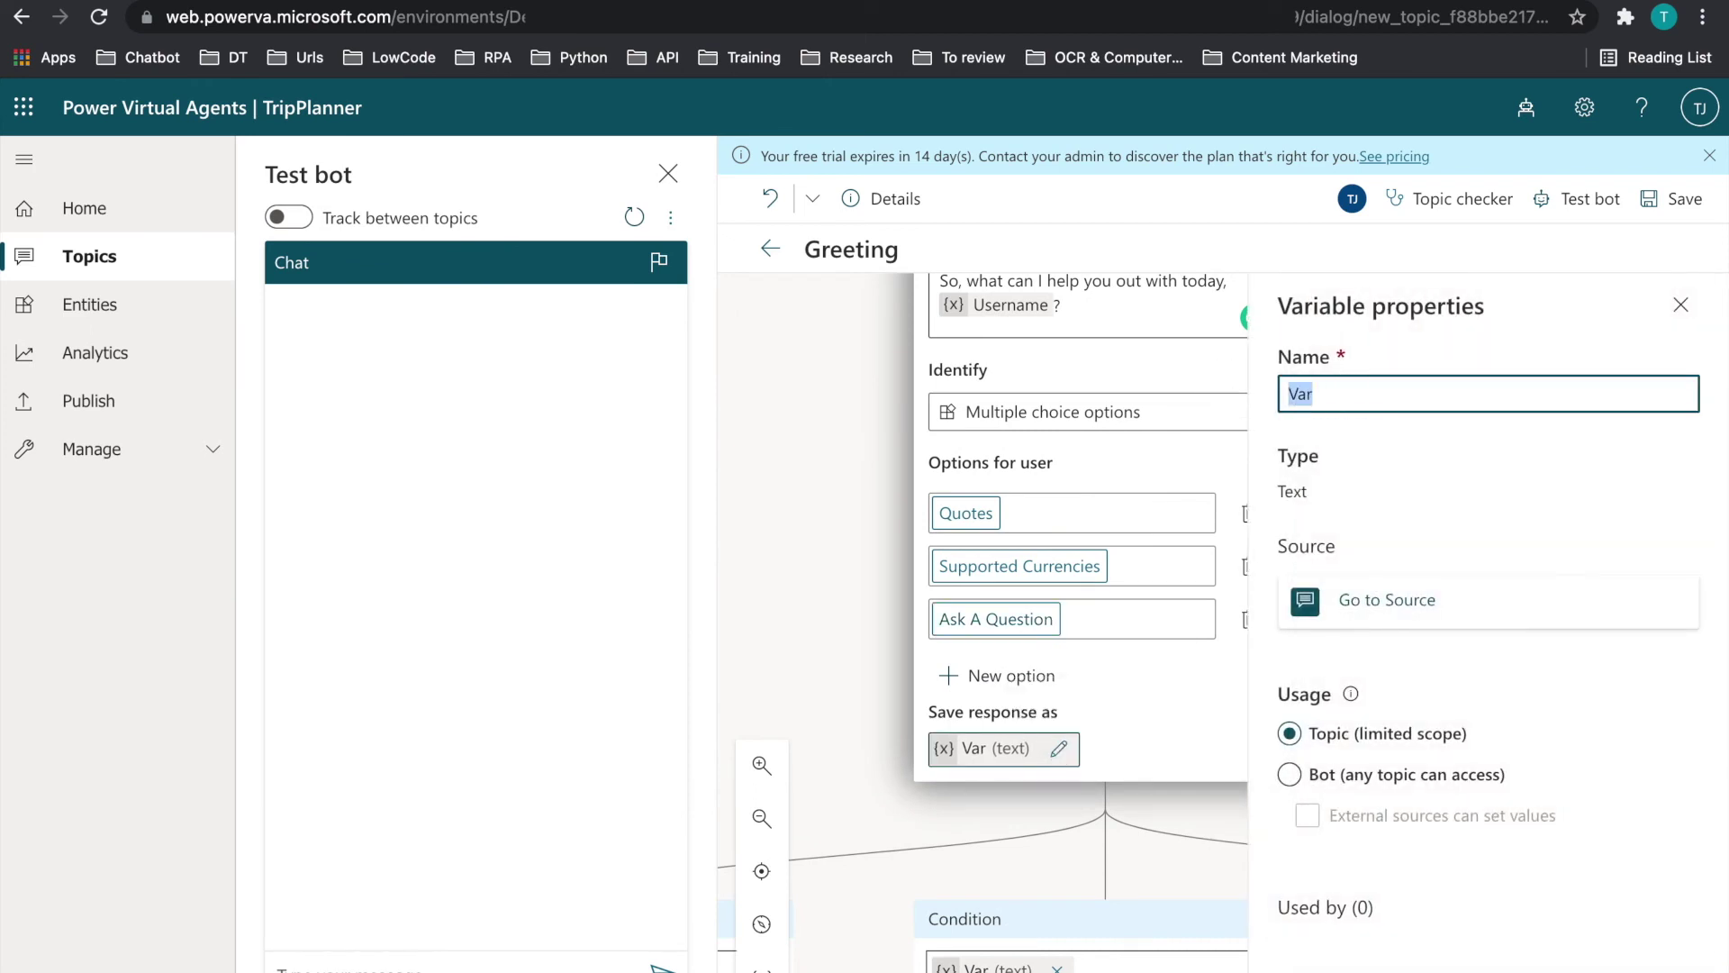
text(UserOption)
click(1681, 304)
Save the Greeting topic, restart the test chat and send the 'howdy?' greeting
click(1673, 208)
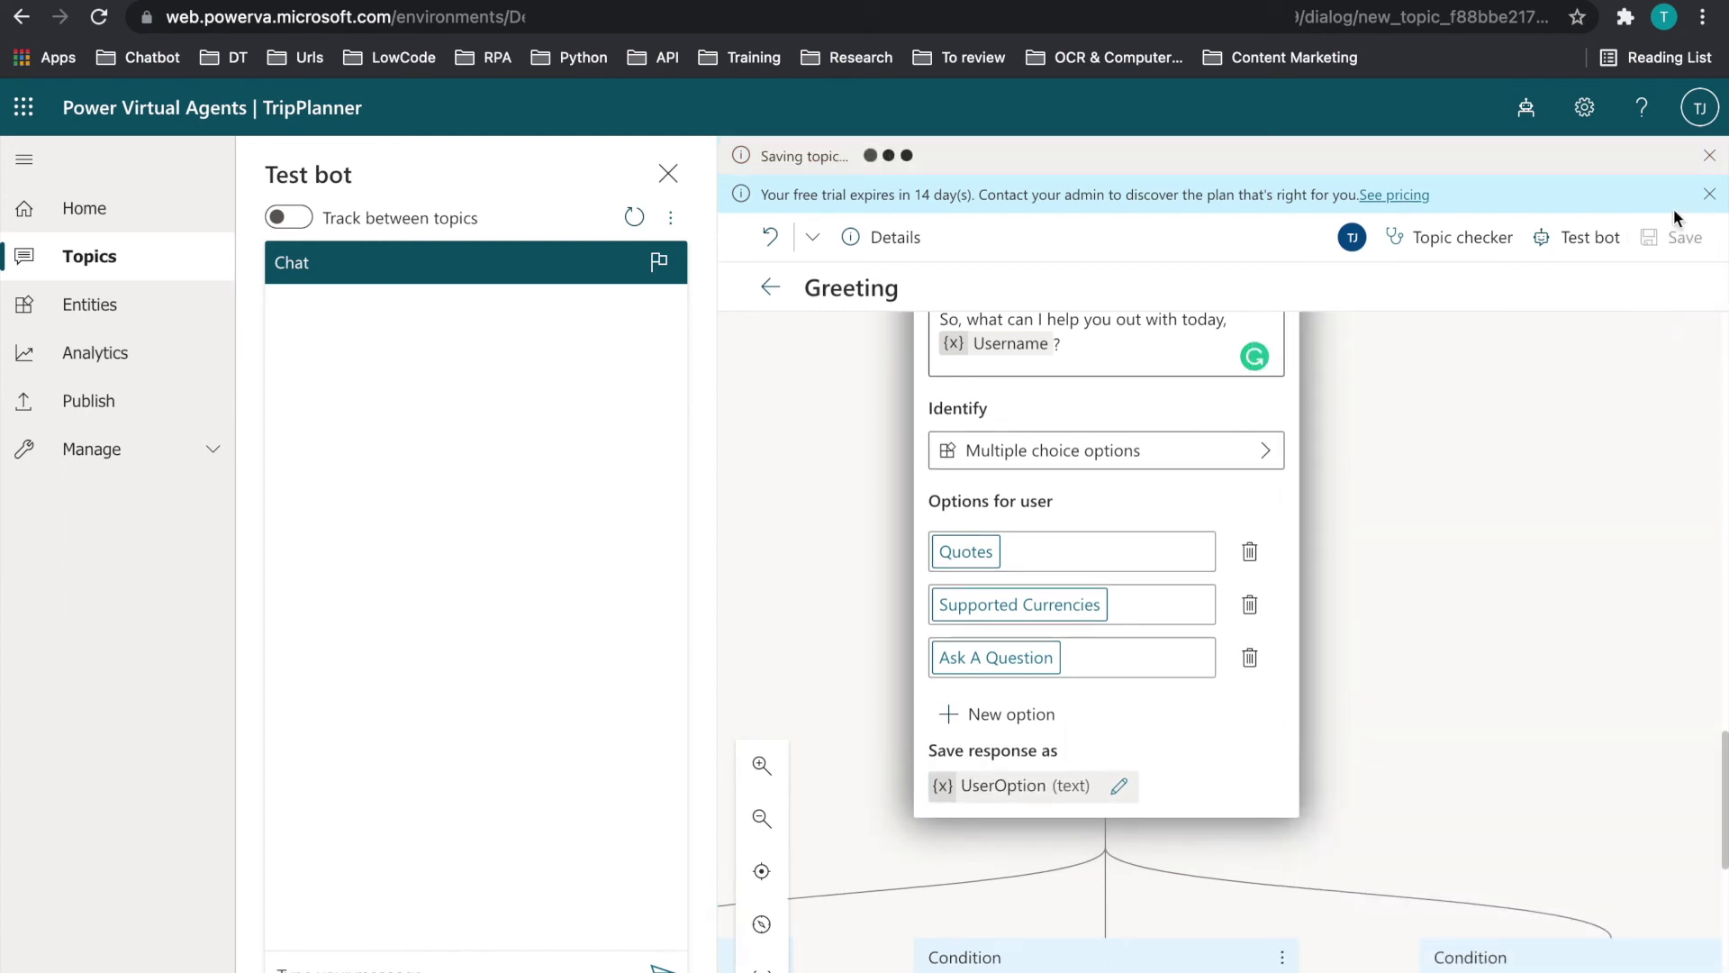
click(634, 219)
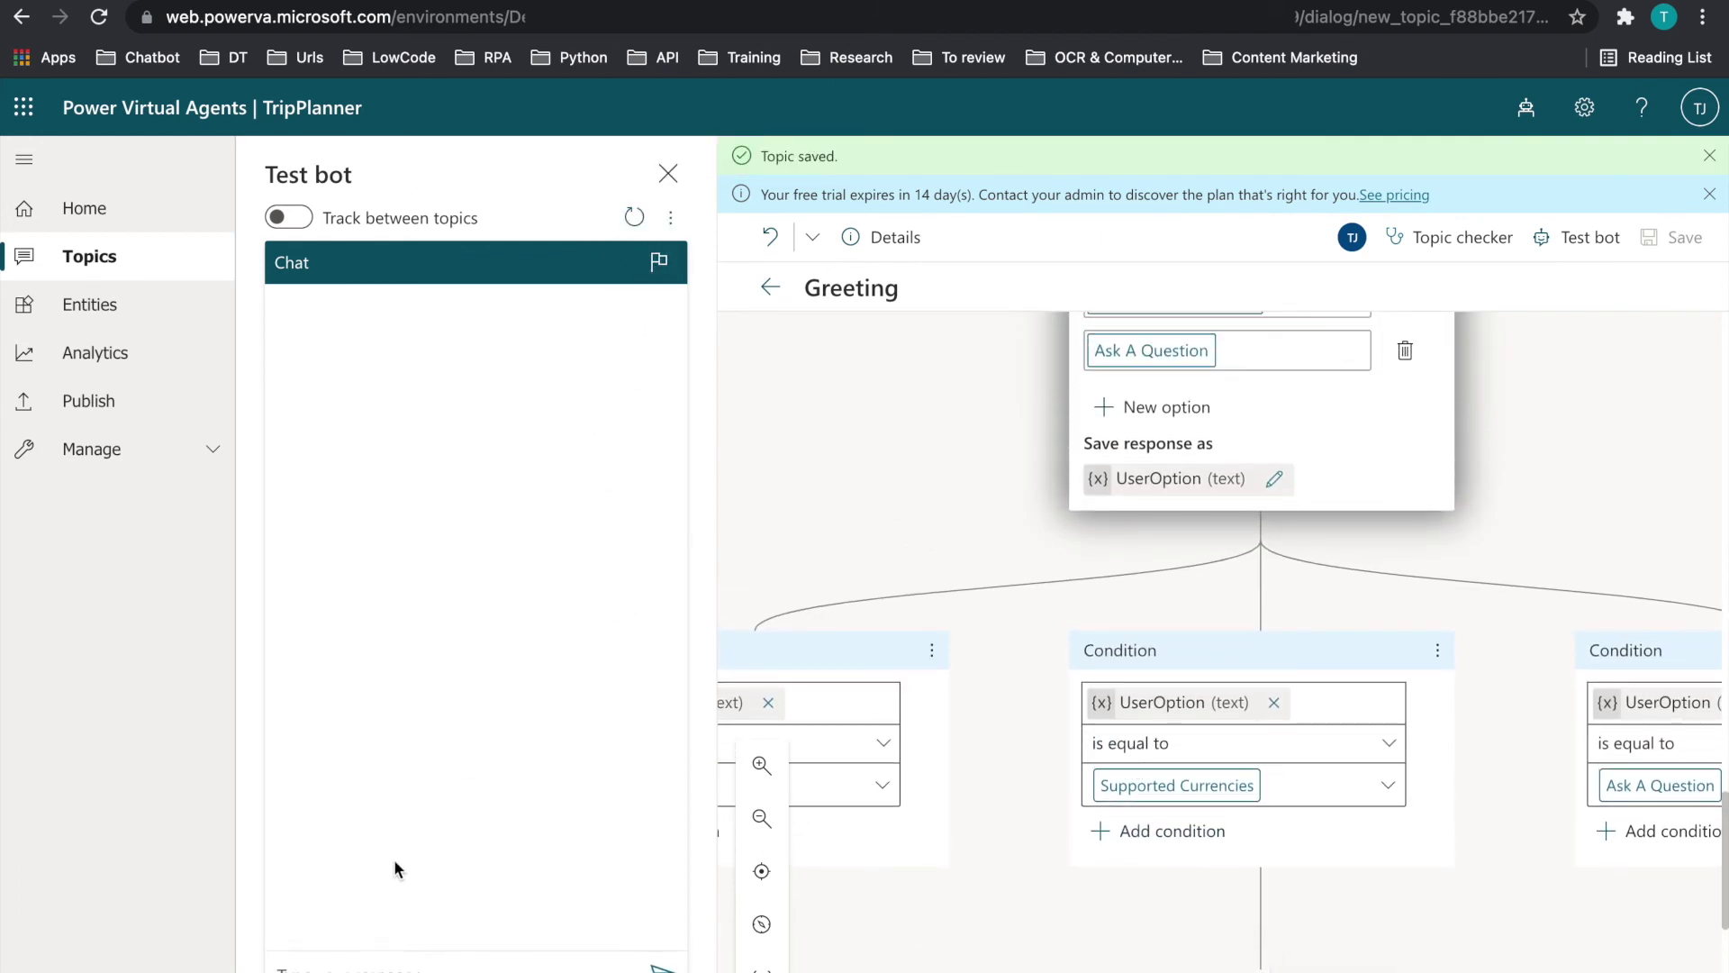
click(280, 970)
key(Return)
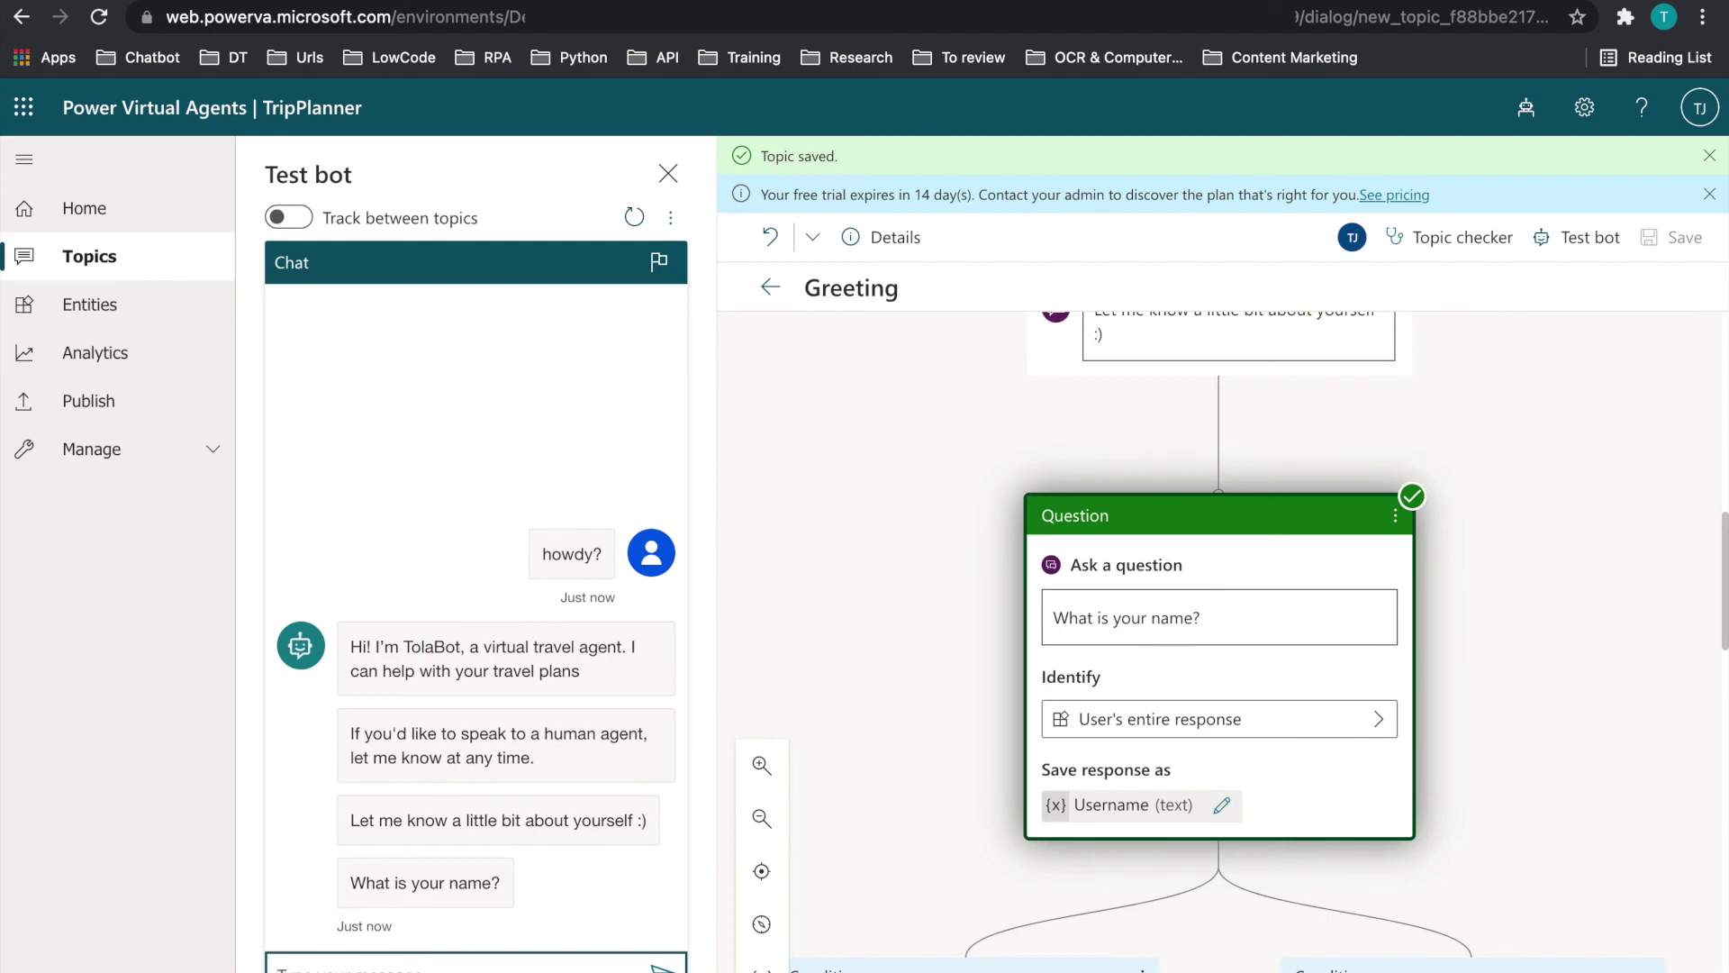
Reply to the bot with a name and choose the Ask A Question option
text(Tolani)
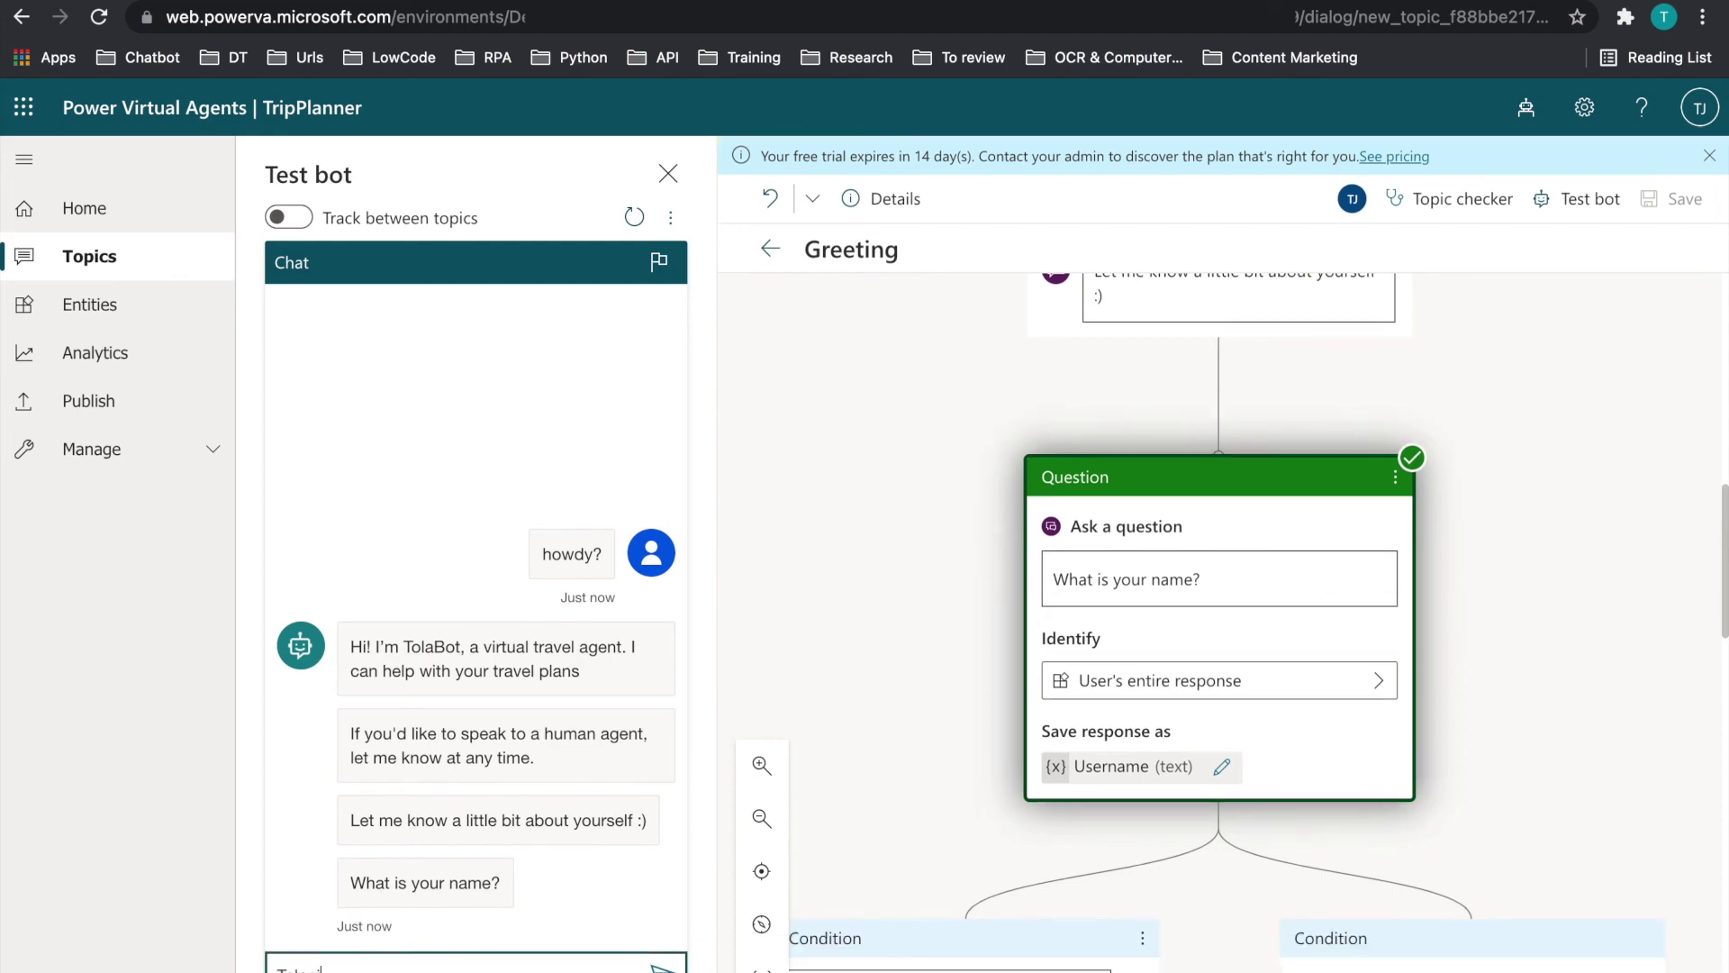
key(Return)
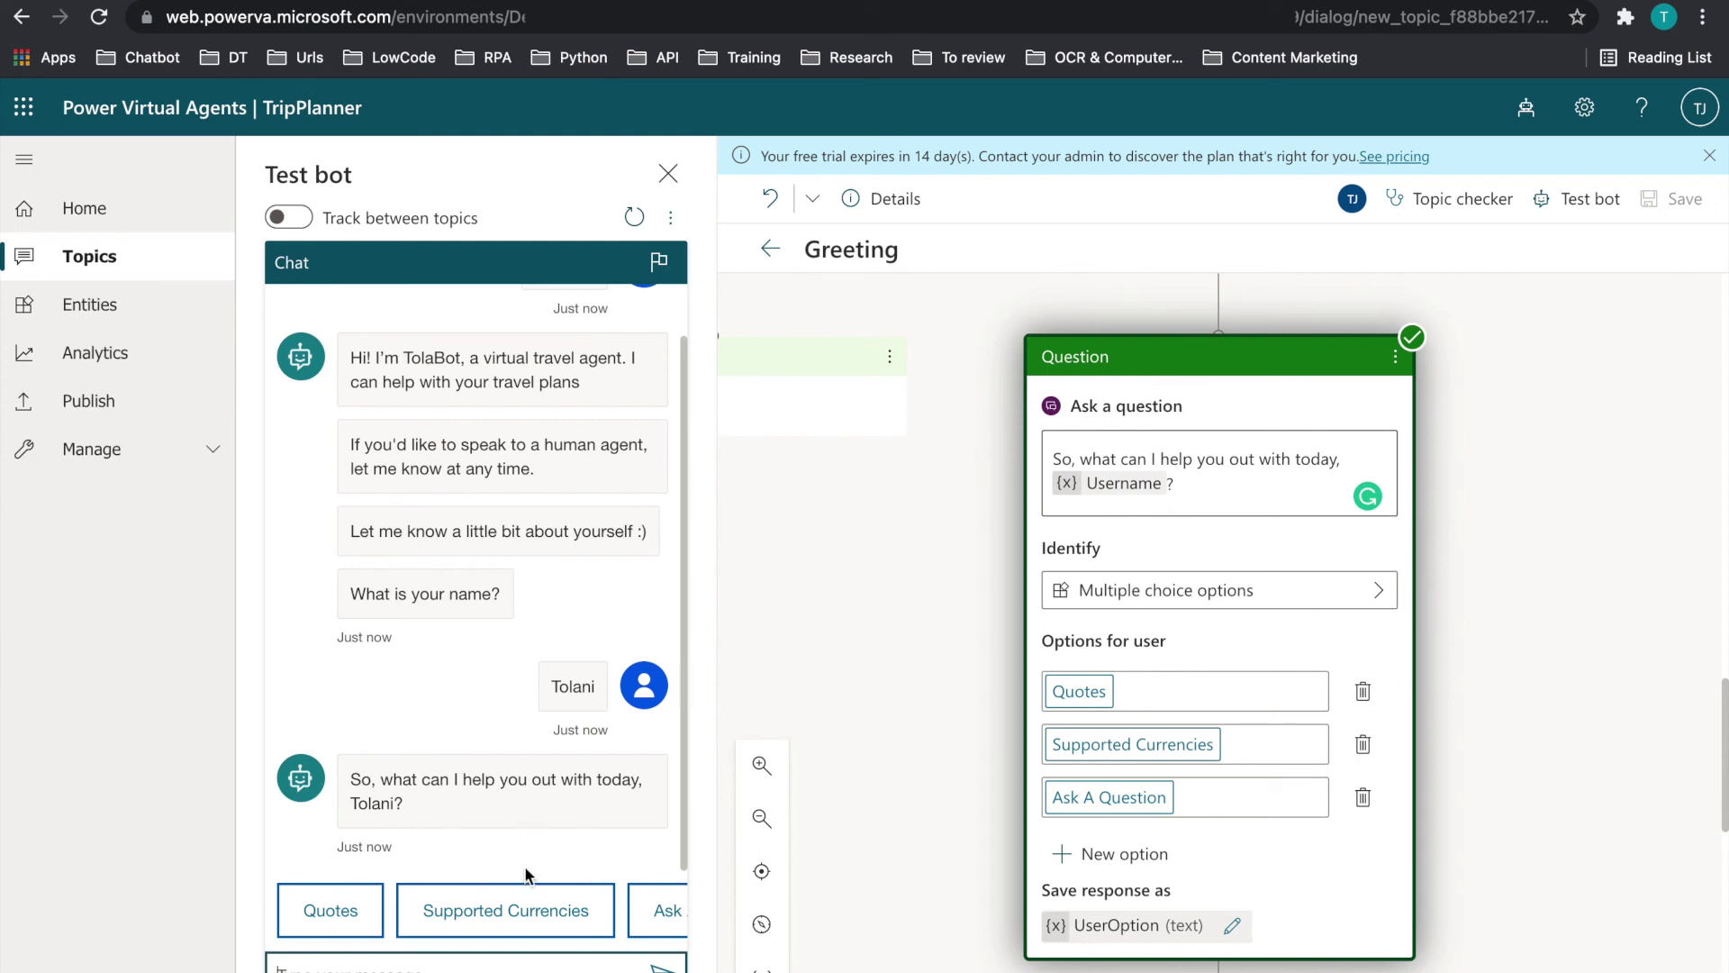
click(656, 913)
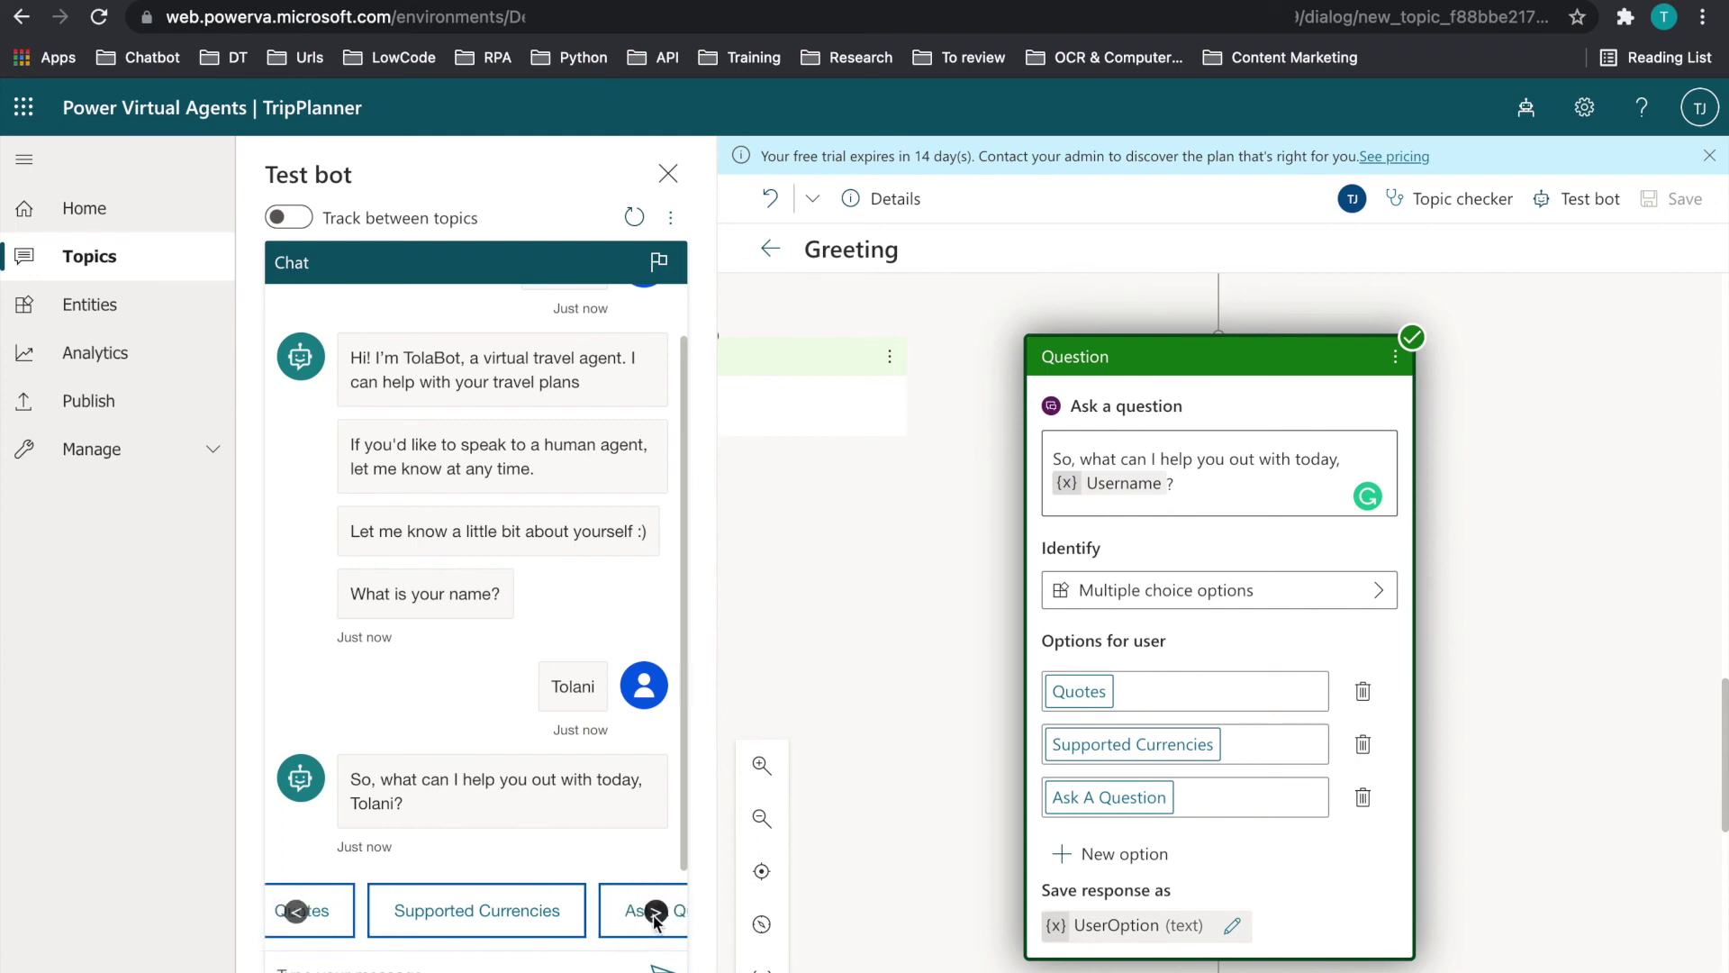
click(618, 916)
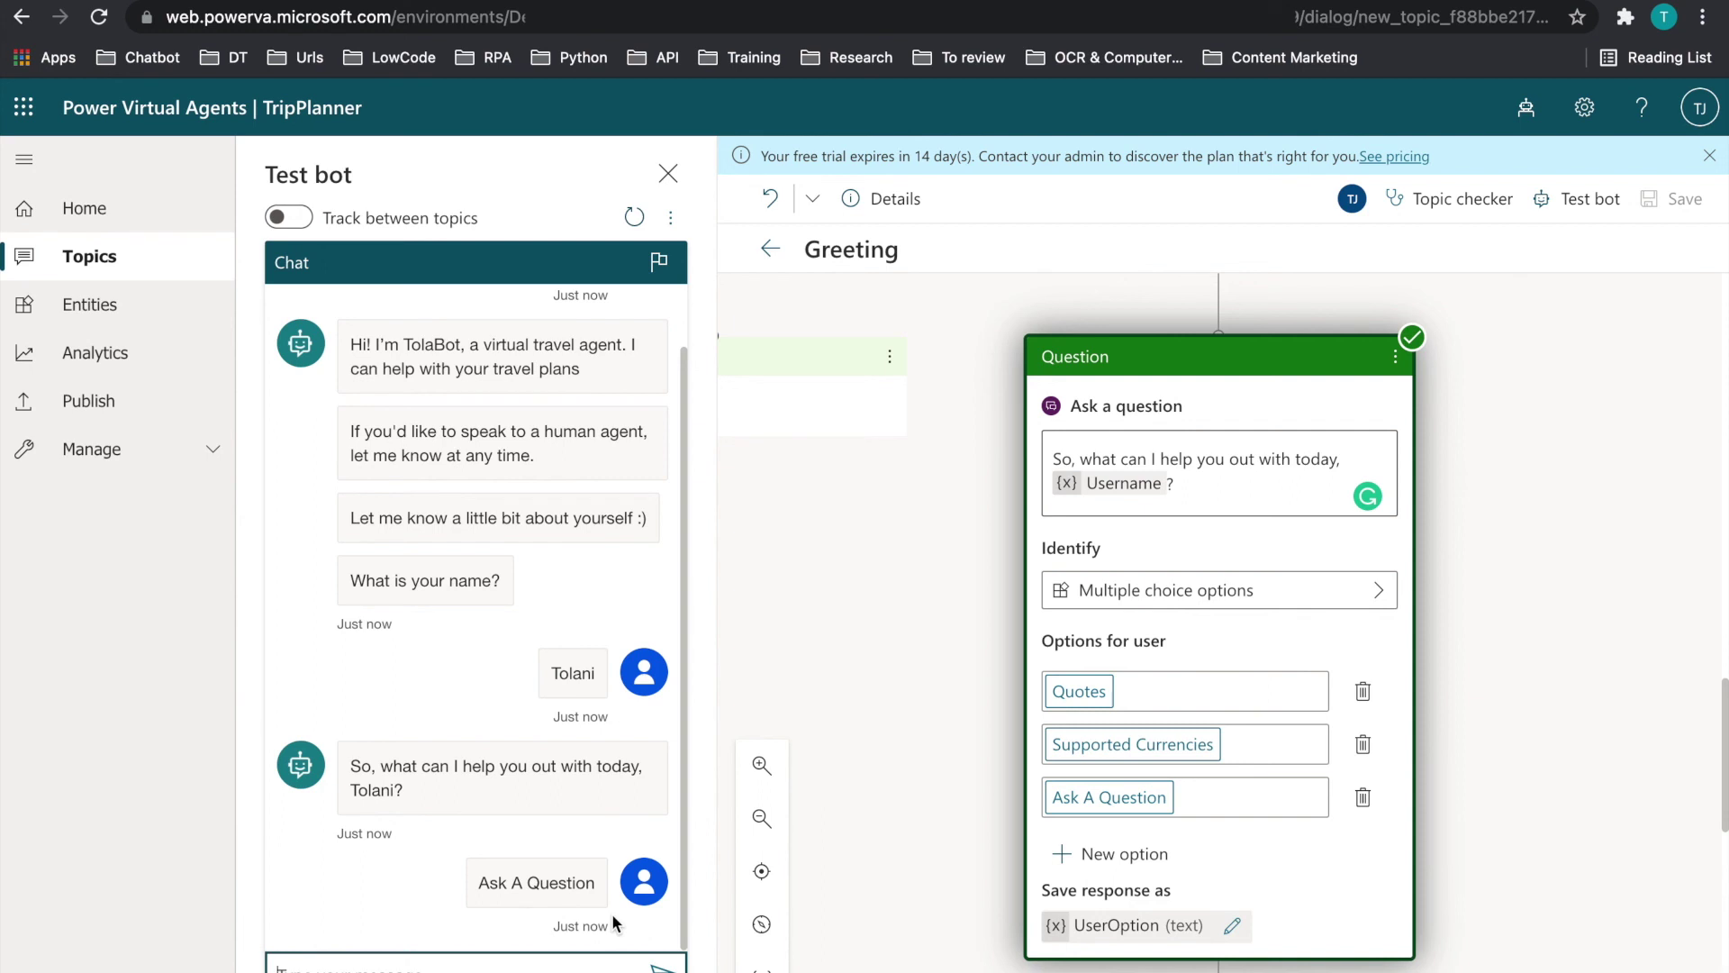
scroll(723, 766, down, 3)
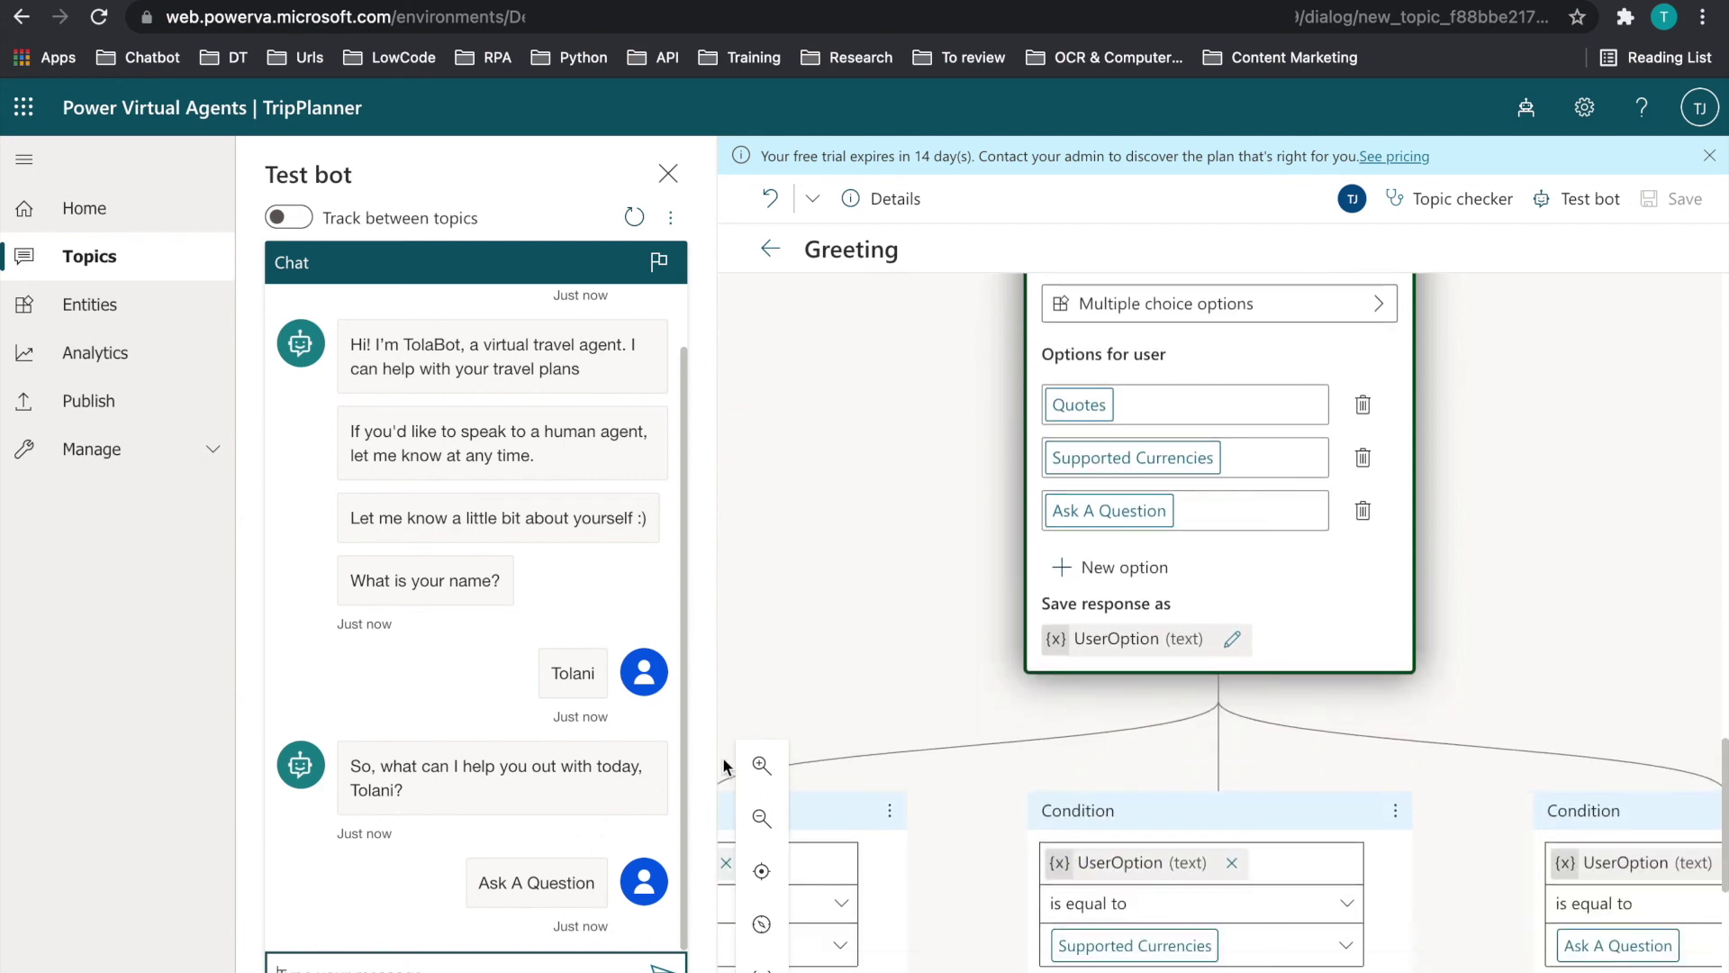